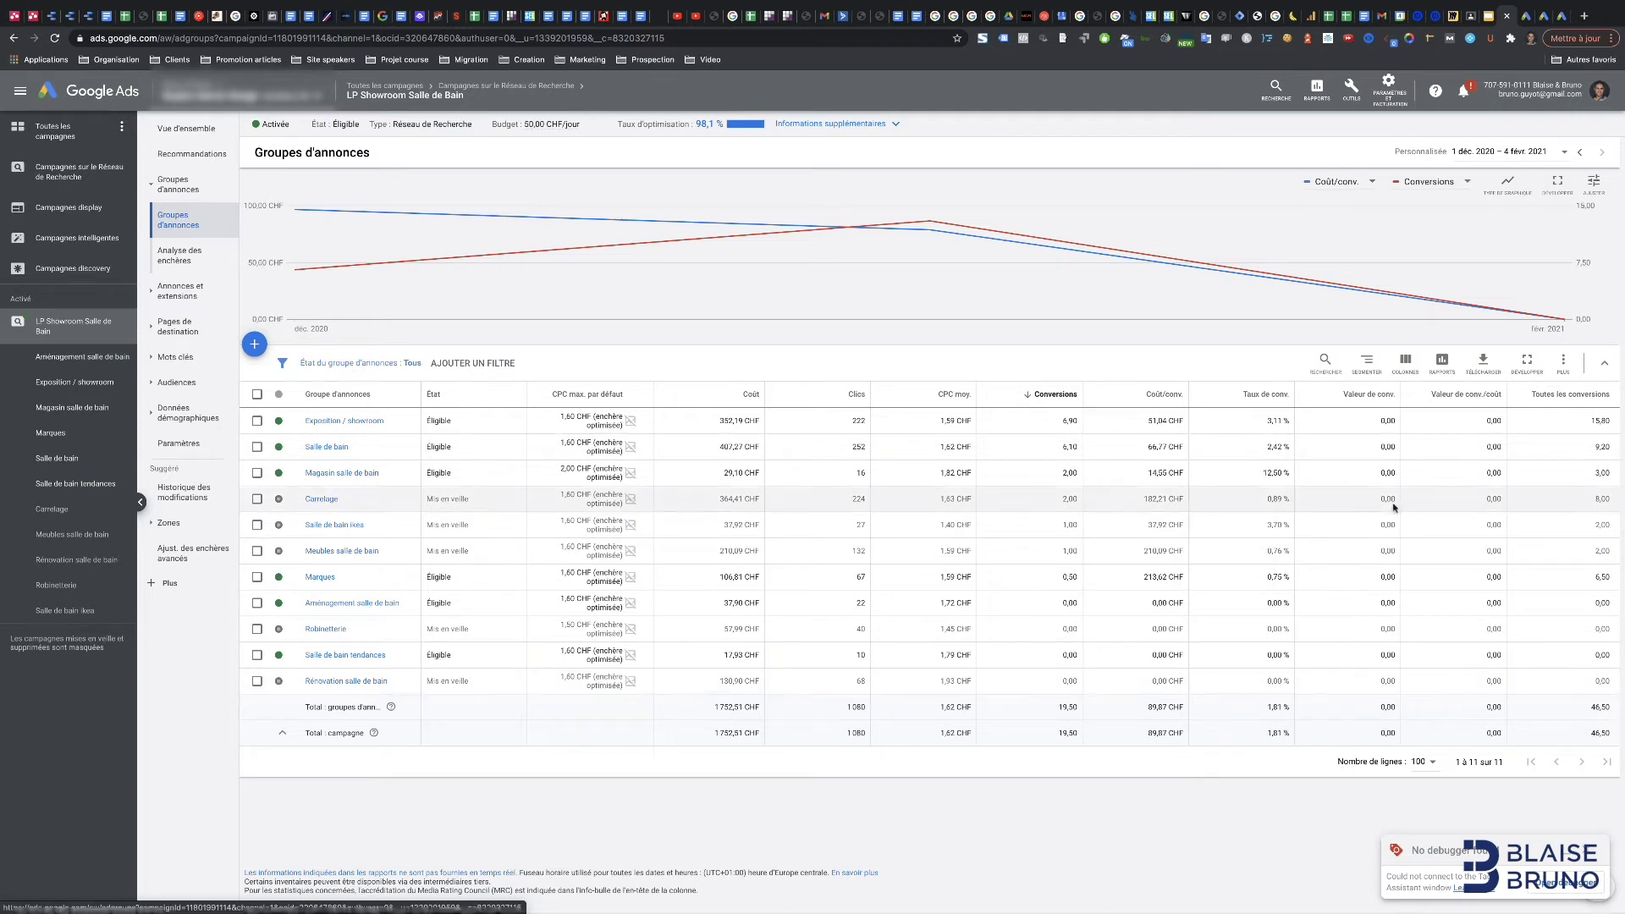
- Add the Tx d'impr. sur RR and Taux d'impressions perdues sur le Réseau de Recherche (classement) columns to the ad groups table
click(1407, 362)
click(1403, 394)
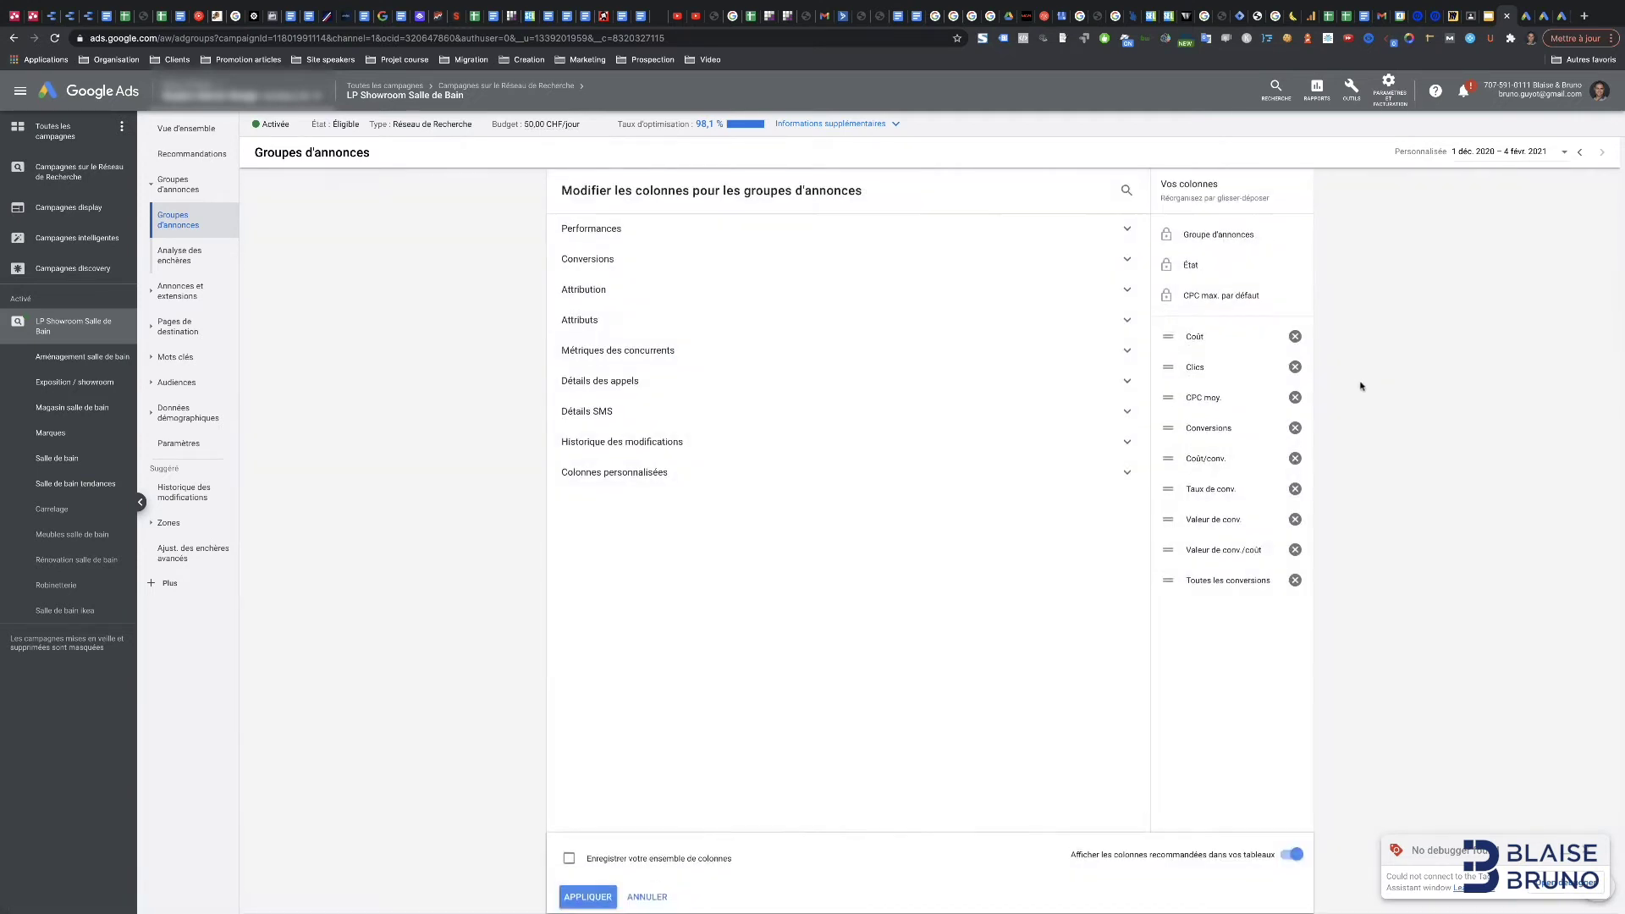
click(622, 351)
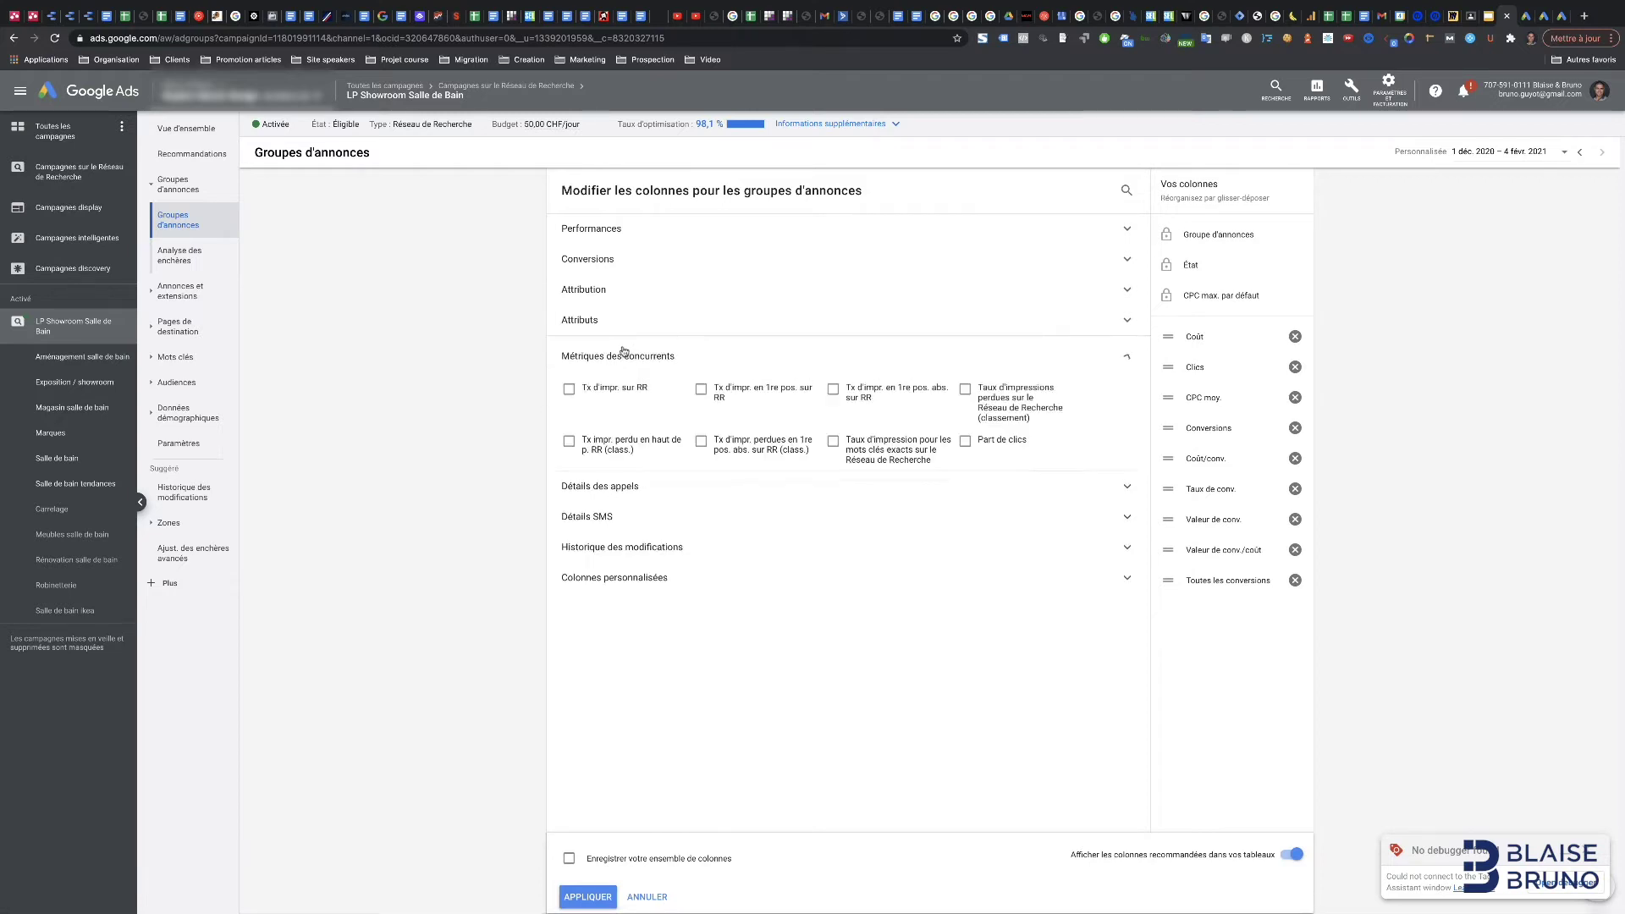
click(593, 393)
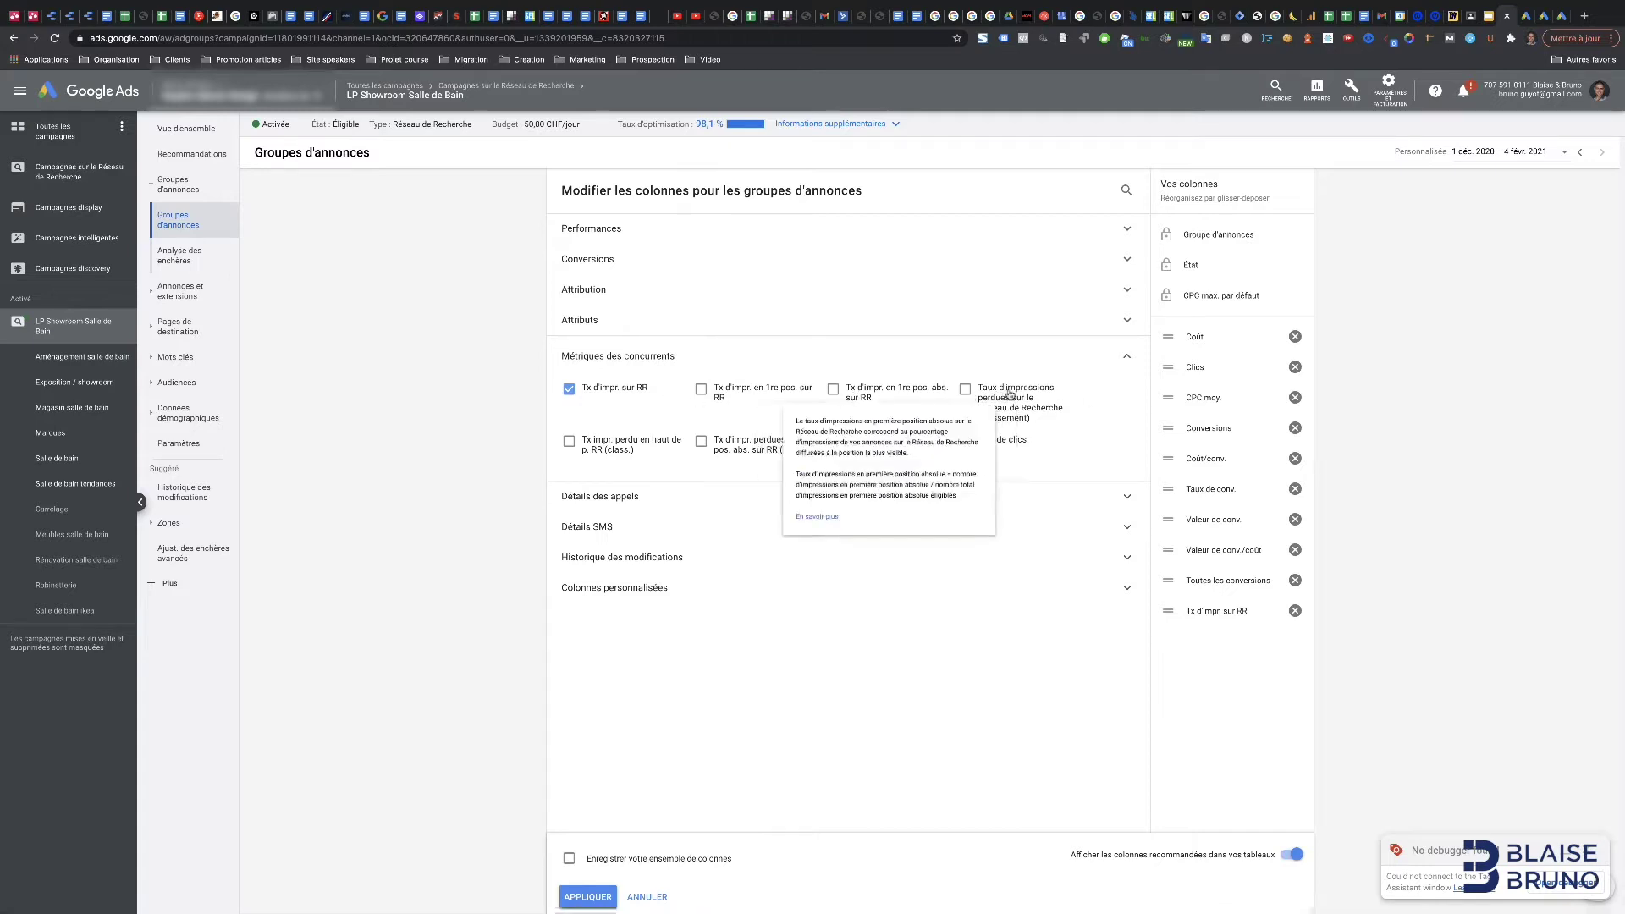
click(1036, 411)
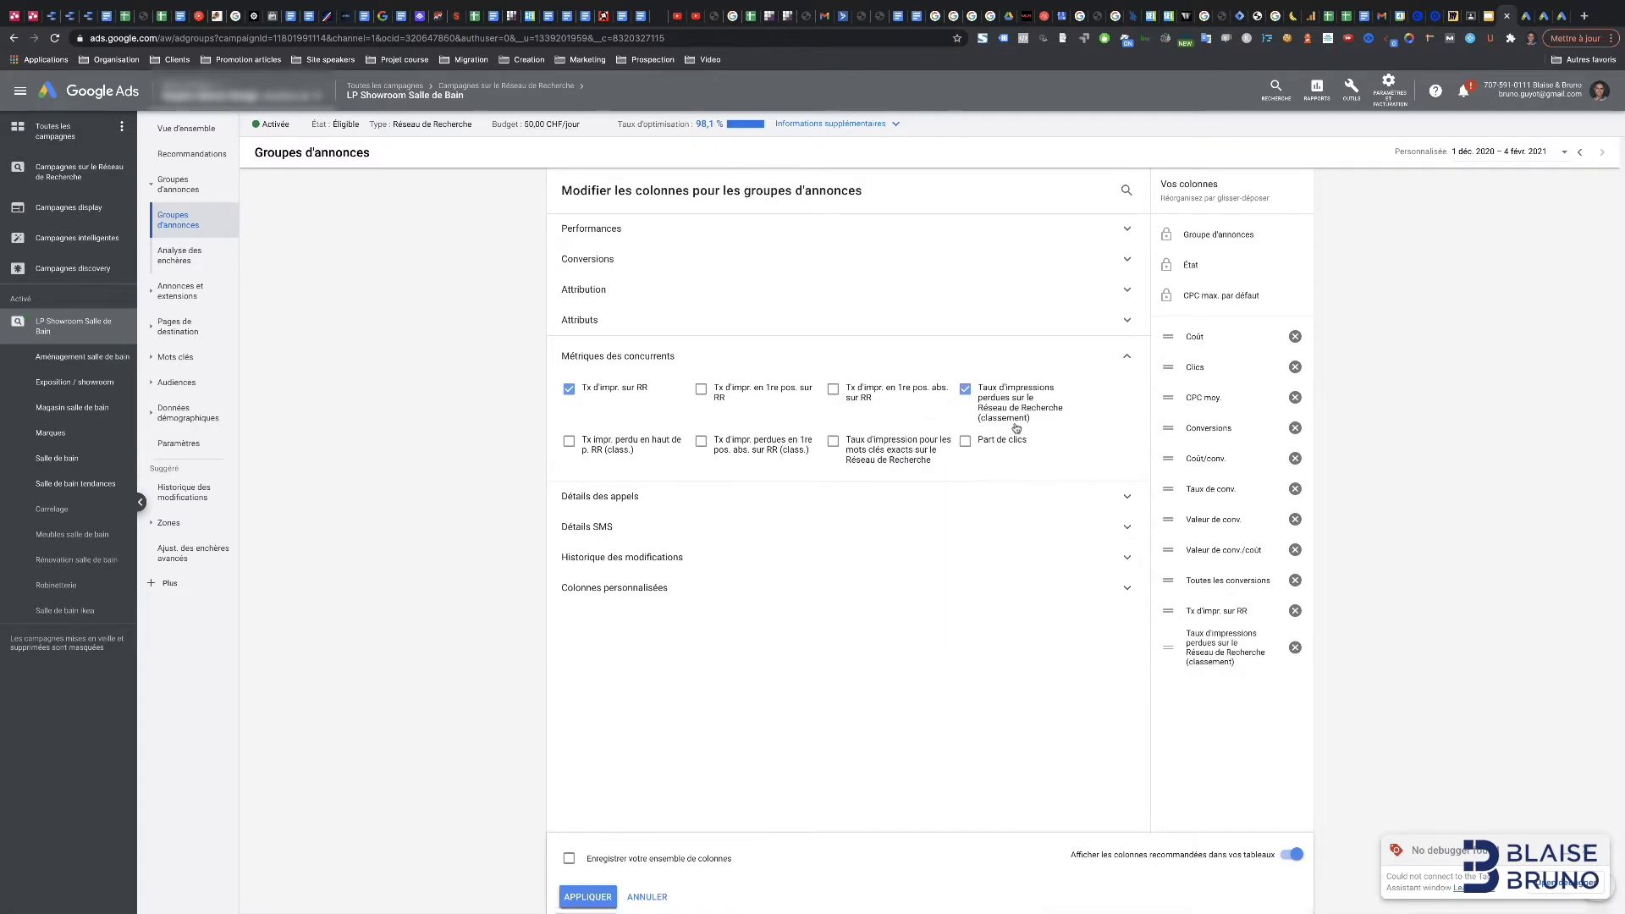
click(587, 896)
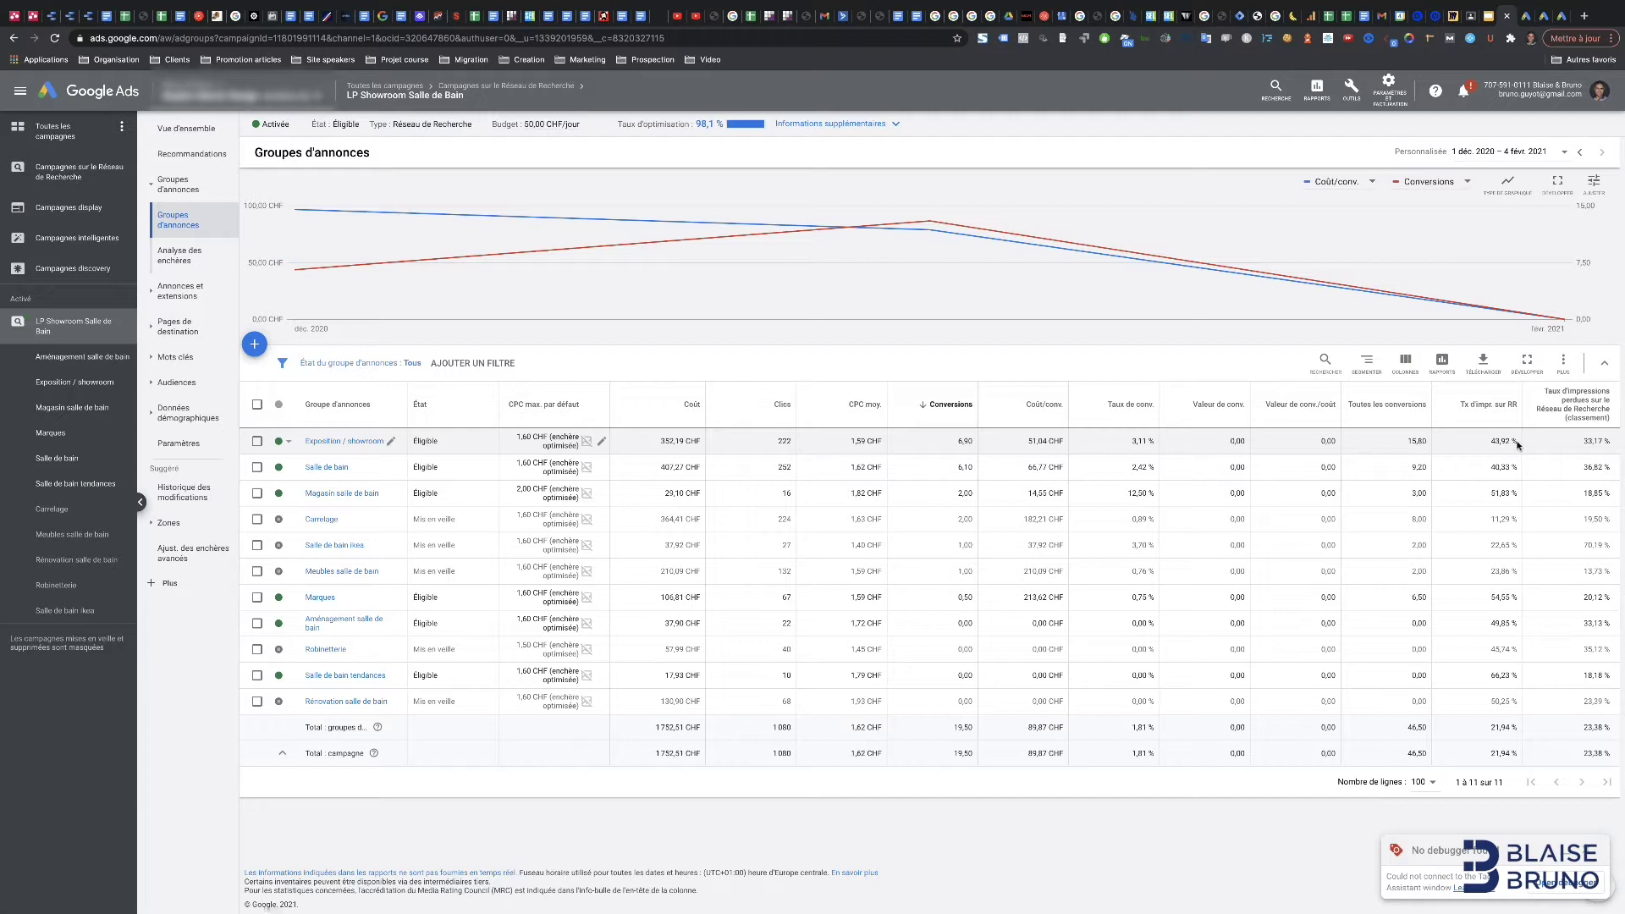
mouse_move(1573, 400)
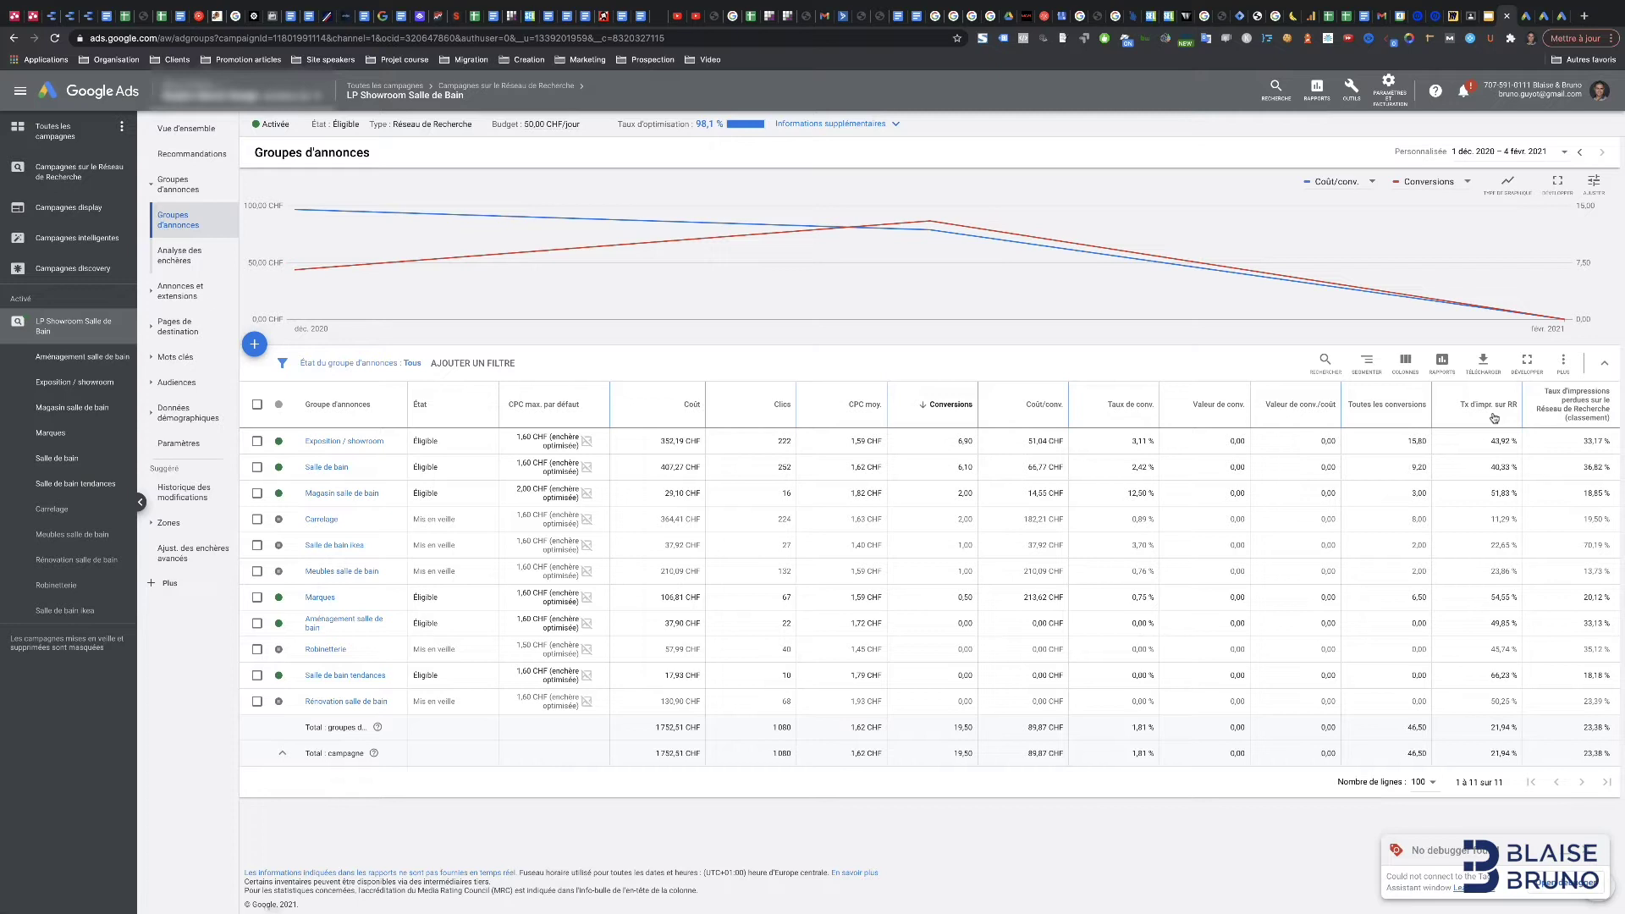
mouse_move(1581, 412)
mouse_move(1532, 398)
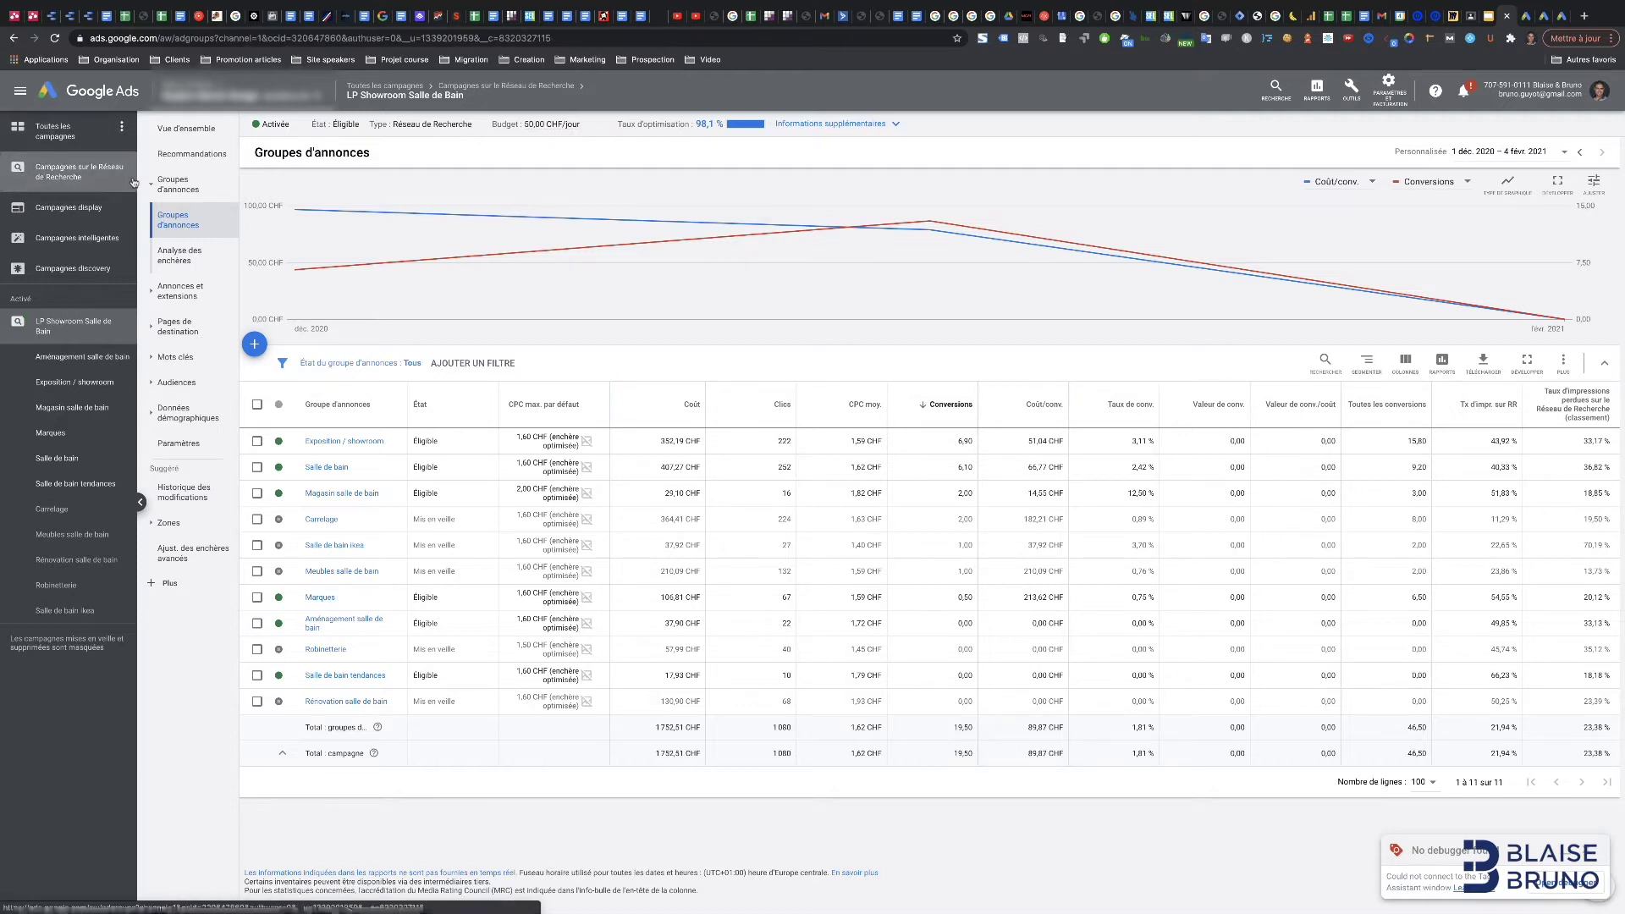
- In the Search Network campaigns table, add columns for Tx d'impr. sur RR and for impressions perdues by classement and by budget
click(79, 172)
click(185, 182)
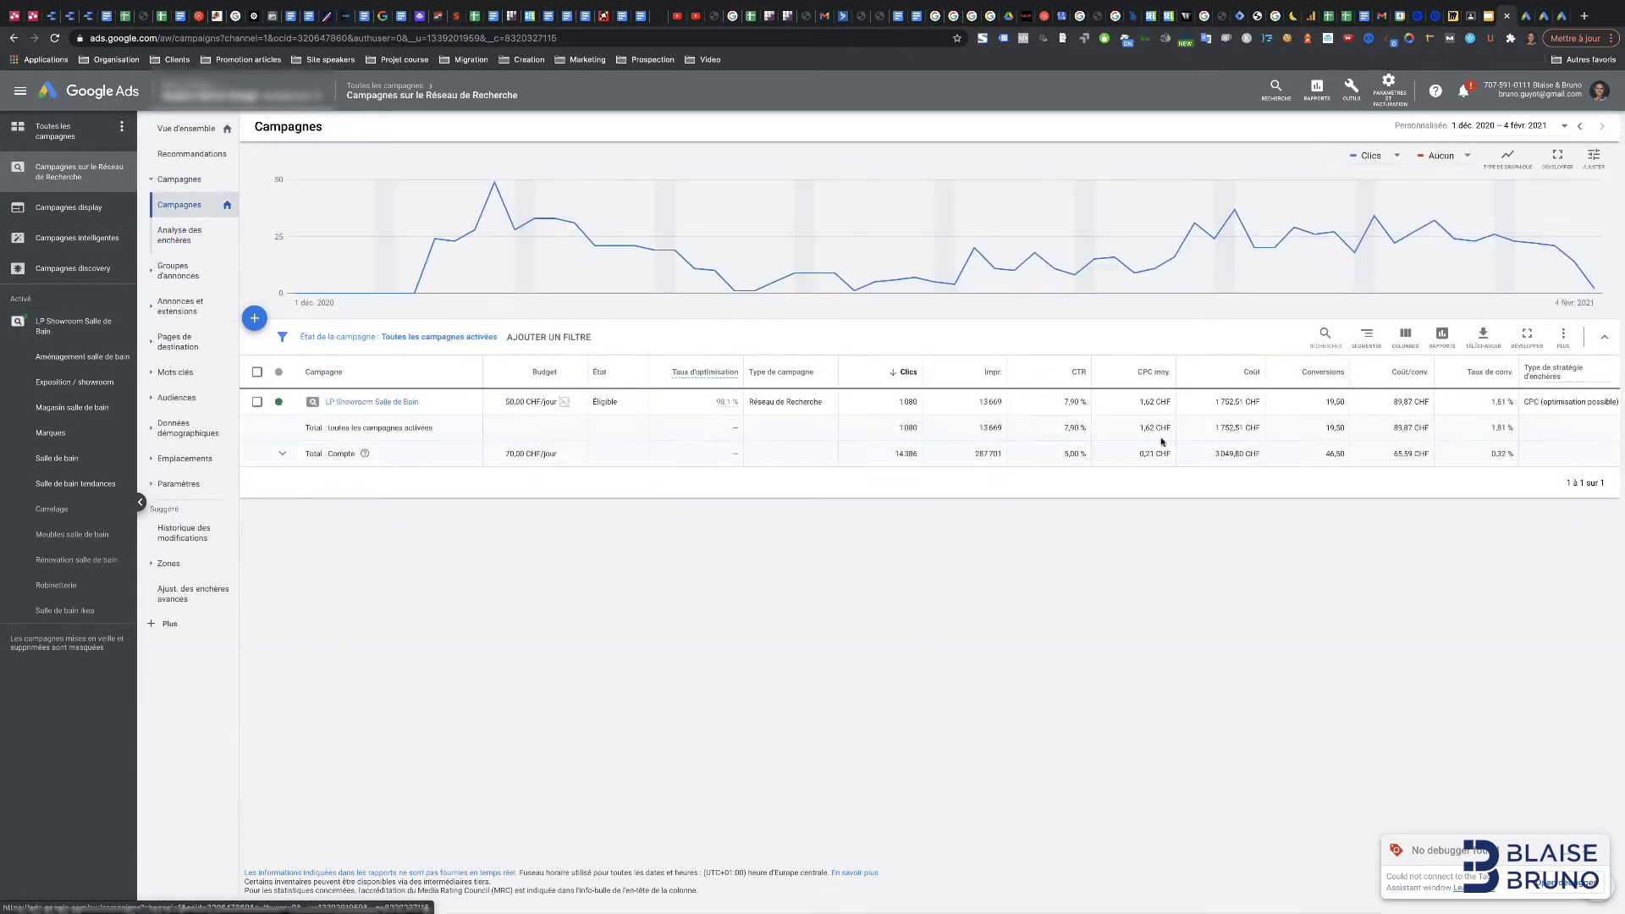
click(1406, 334)
click(1388, 362)
click(619, 363)
click(585, 404)
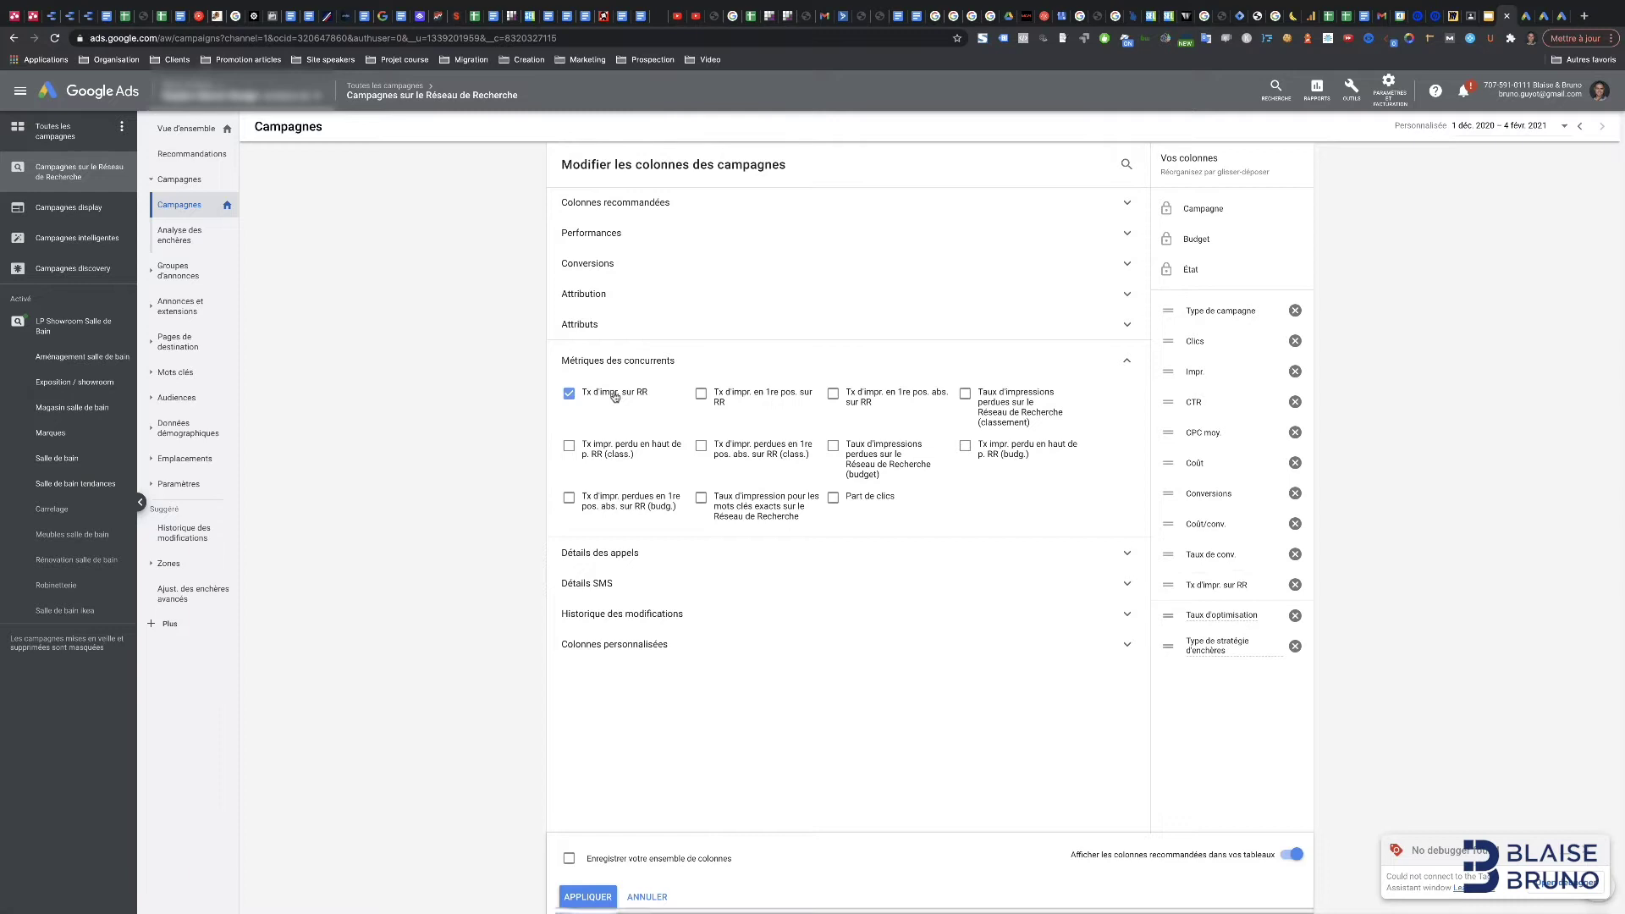
click(985, 395)
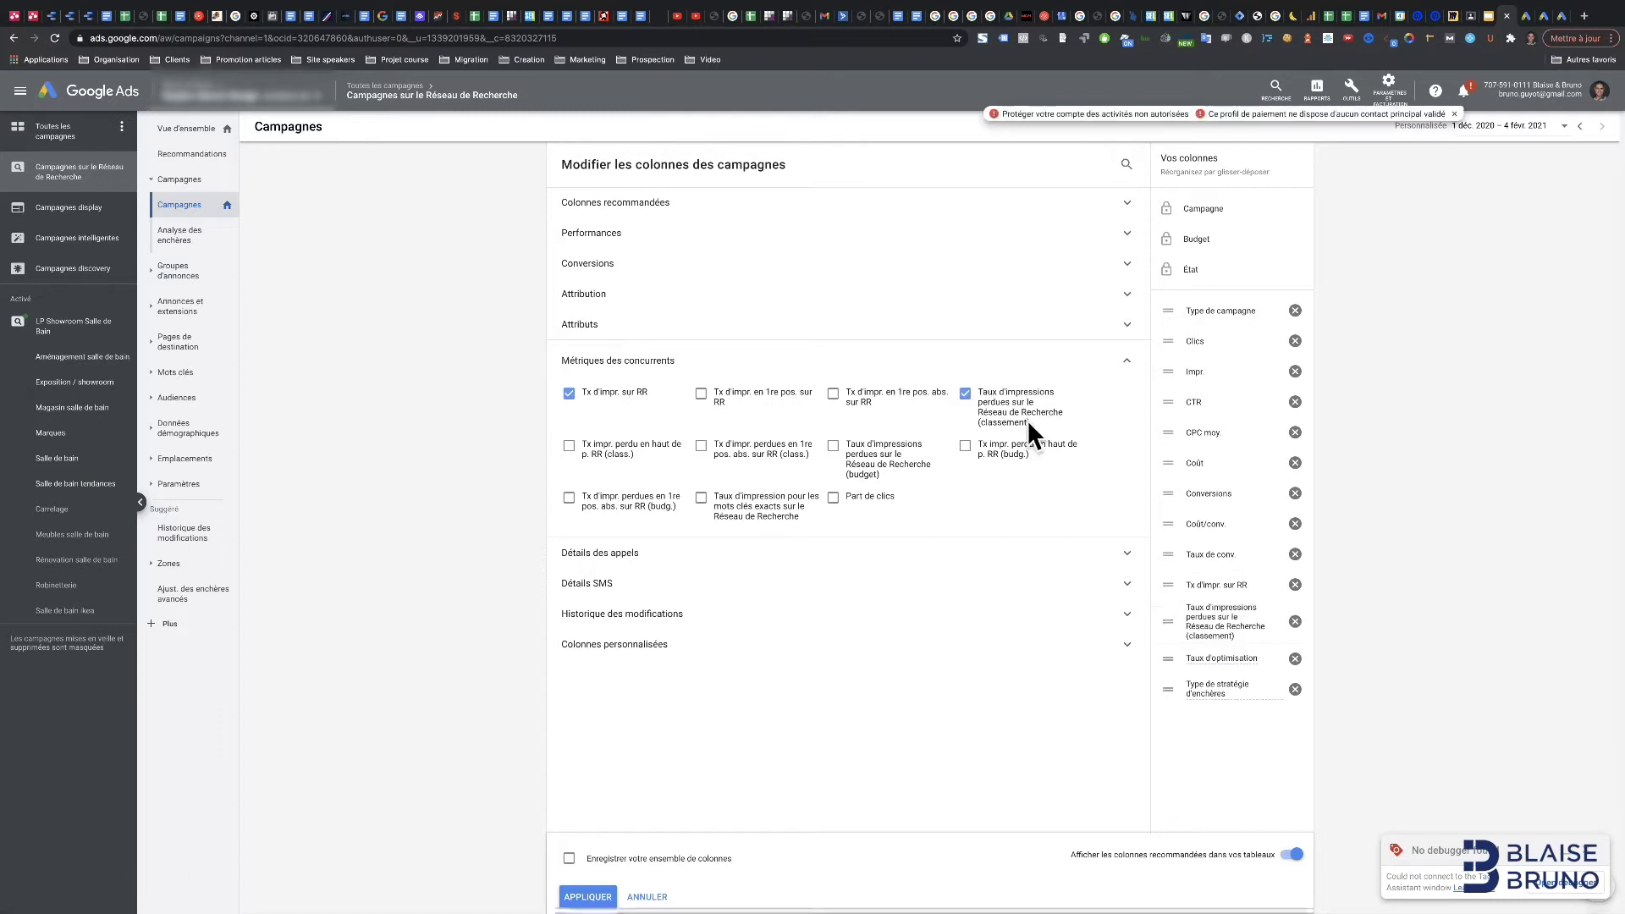
click(831, 446)
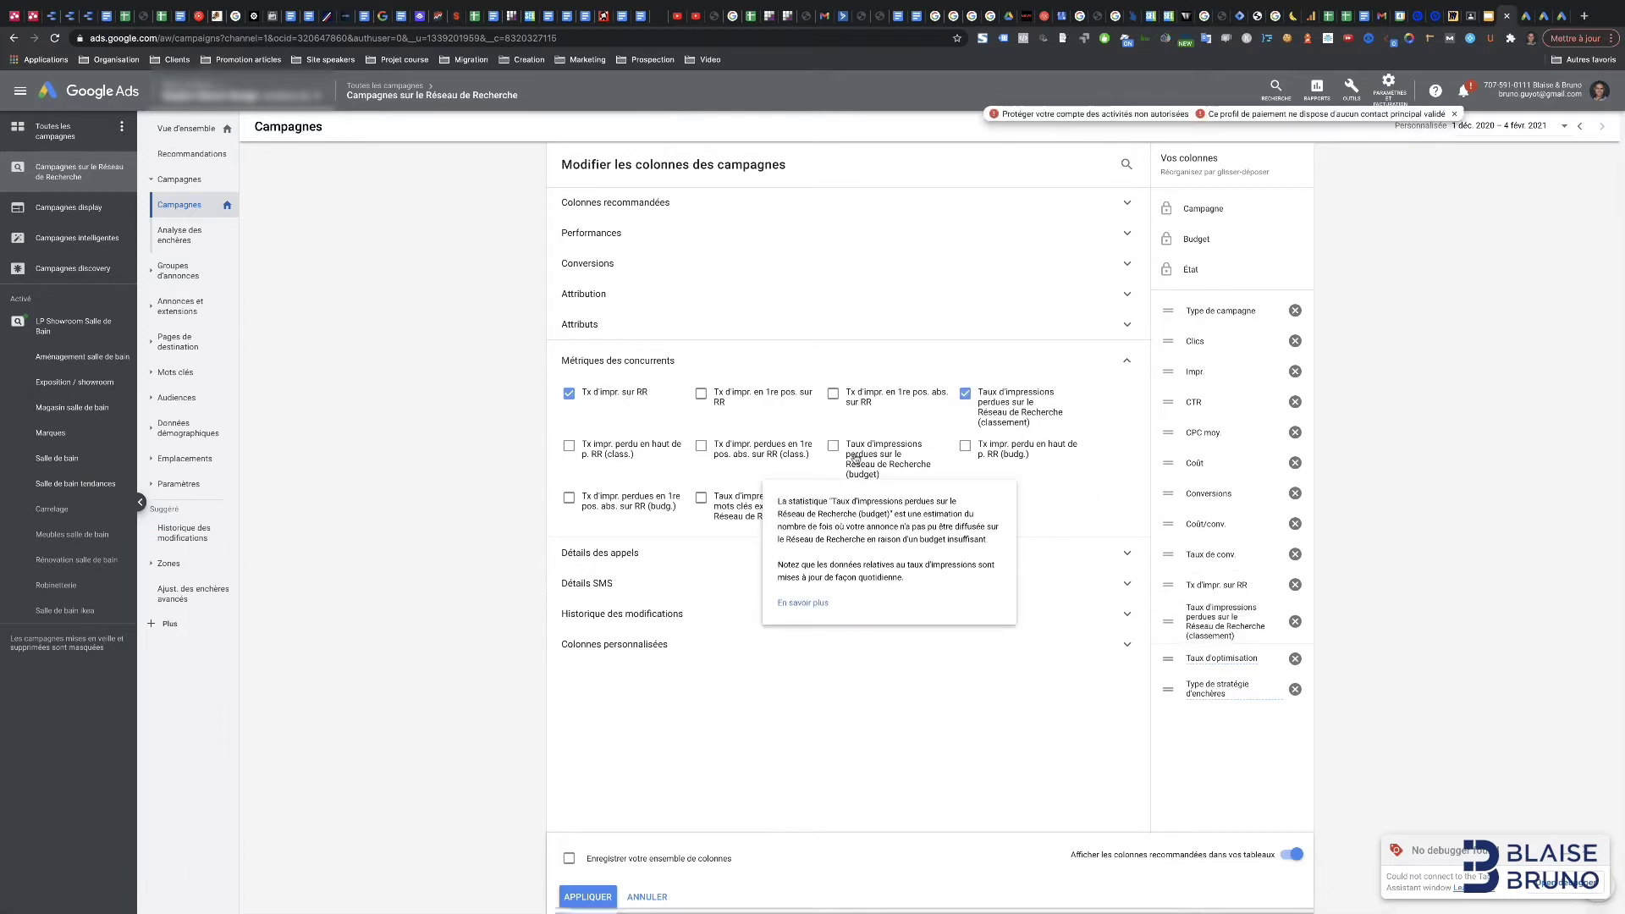
click(588, 897)
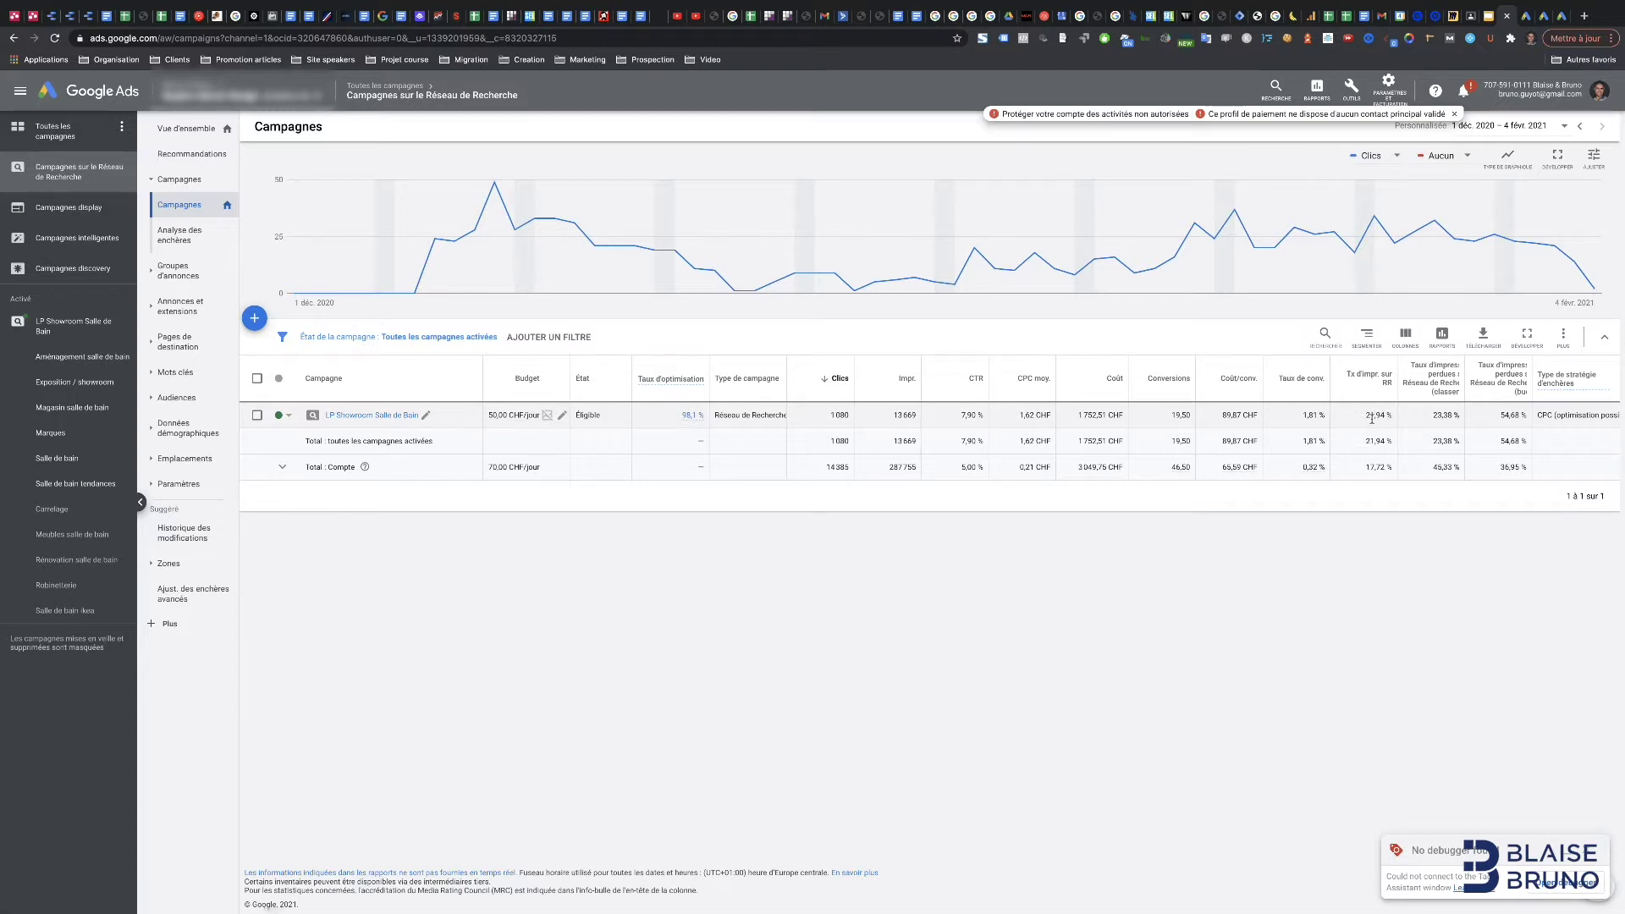
- Check the campaign's impression shares lost to rank and budget, and set the date range to 14 derniers jours
double_click(1435, 416)
double_click(1505, 415)
click(1454, 116)
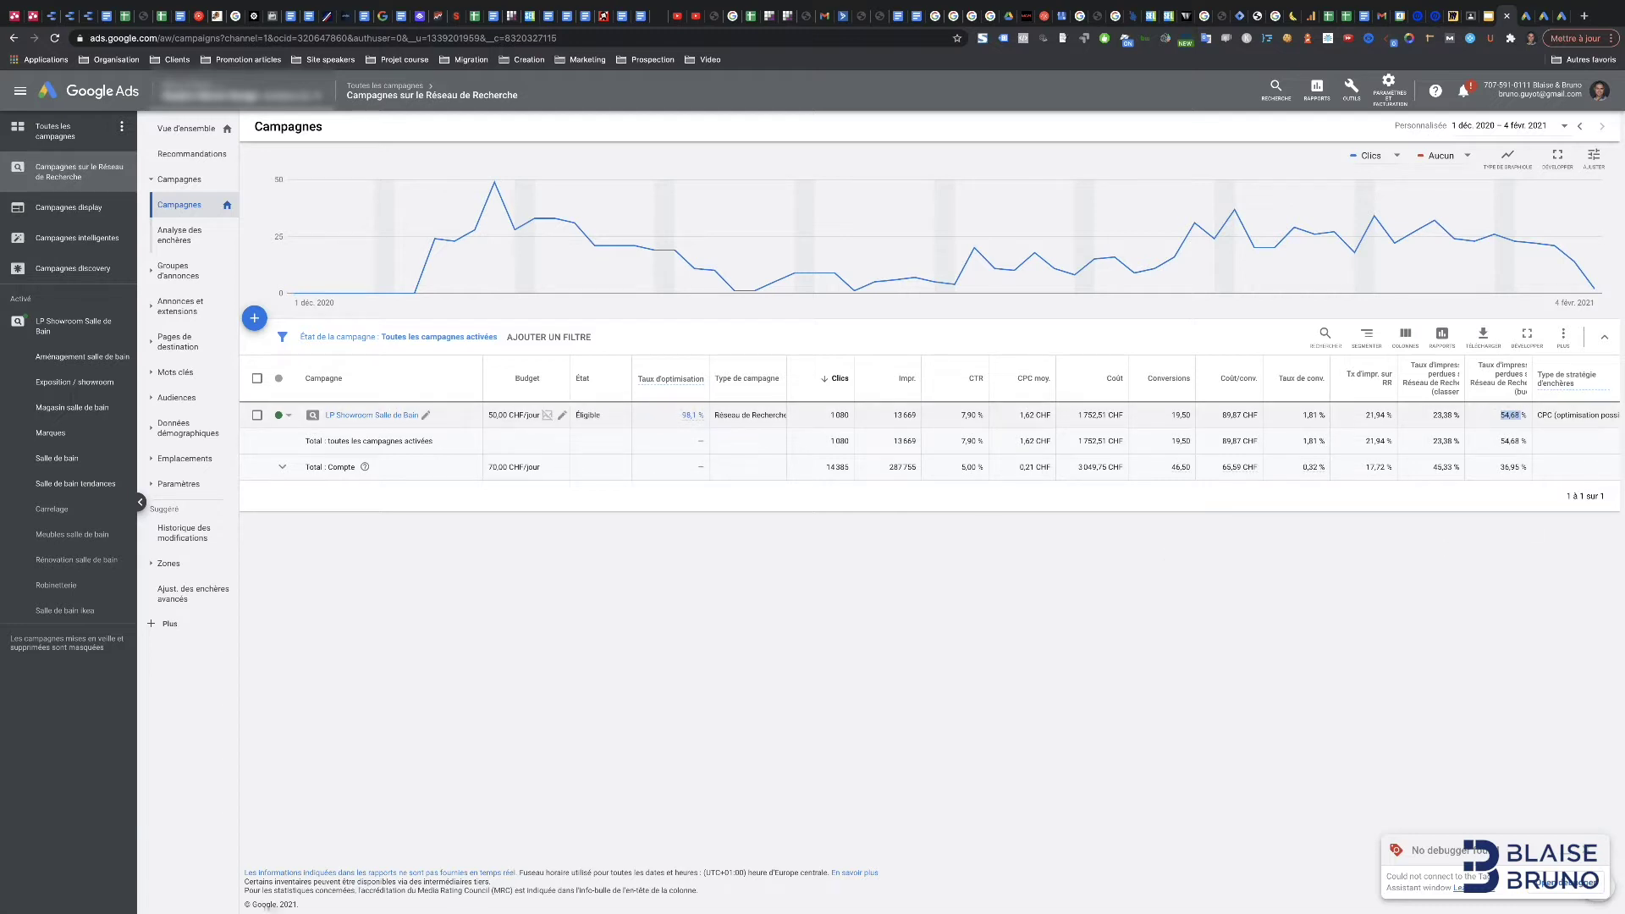
click(1531, 127)
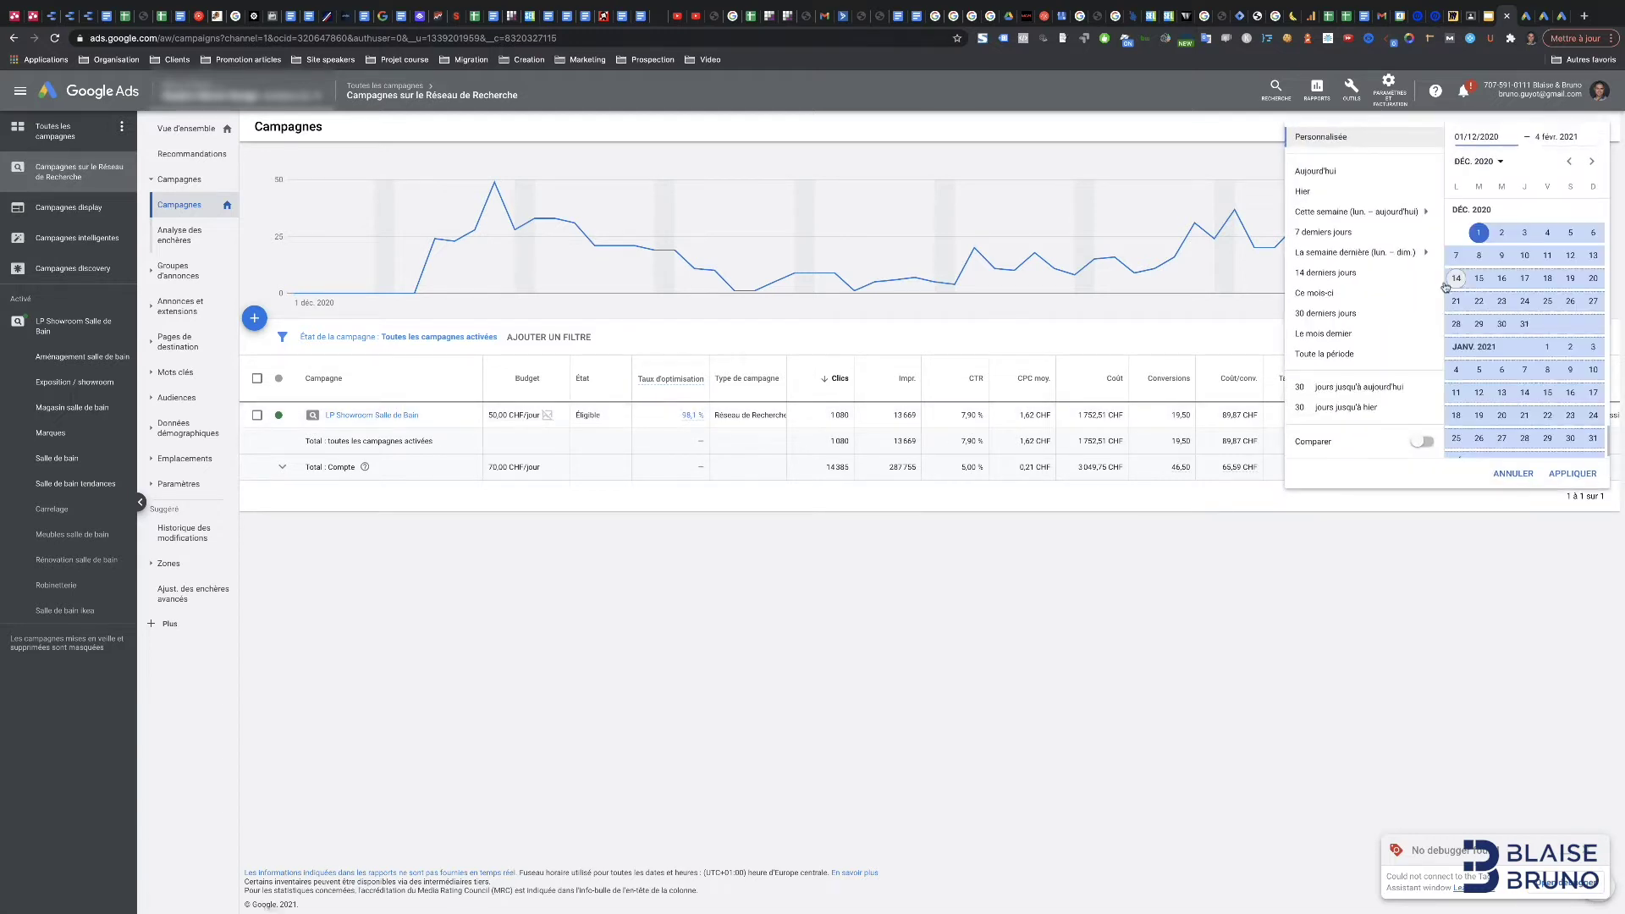
click(1339, 273)
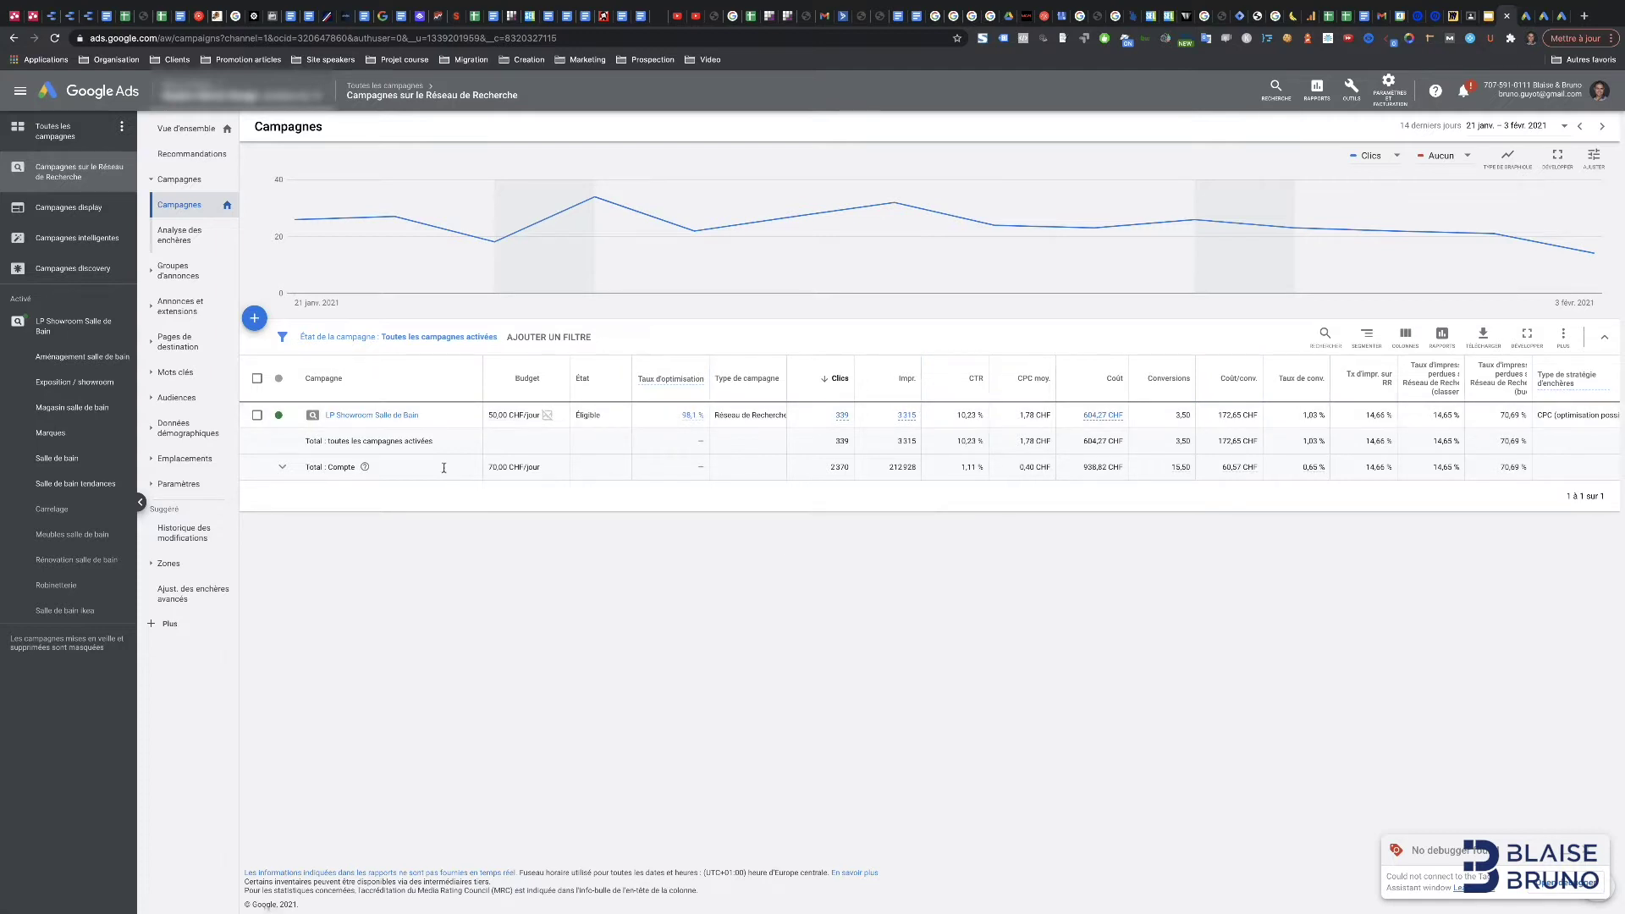
- Consult the ad group evaluation slide in Google Slides and apply the saved filter Clic > 200 to the LP Showroom Salle de Bain ad groups
click(1489, 16)
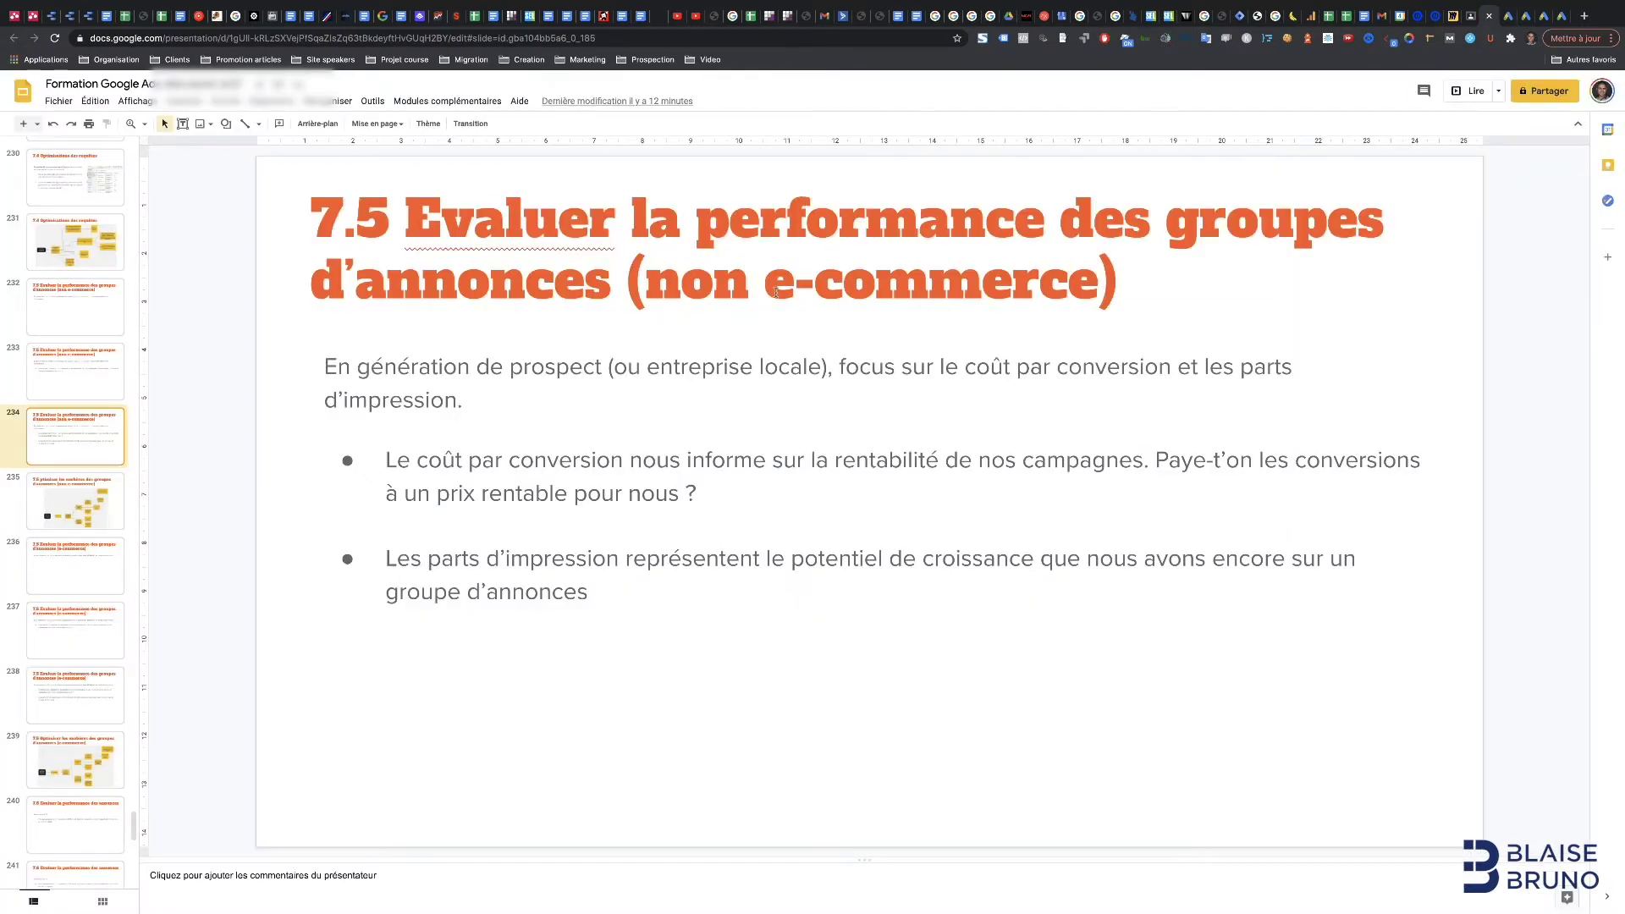
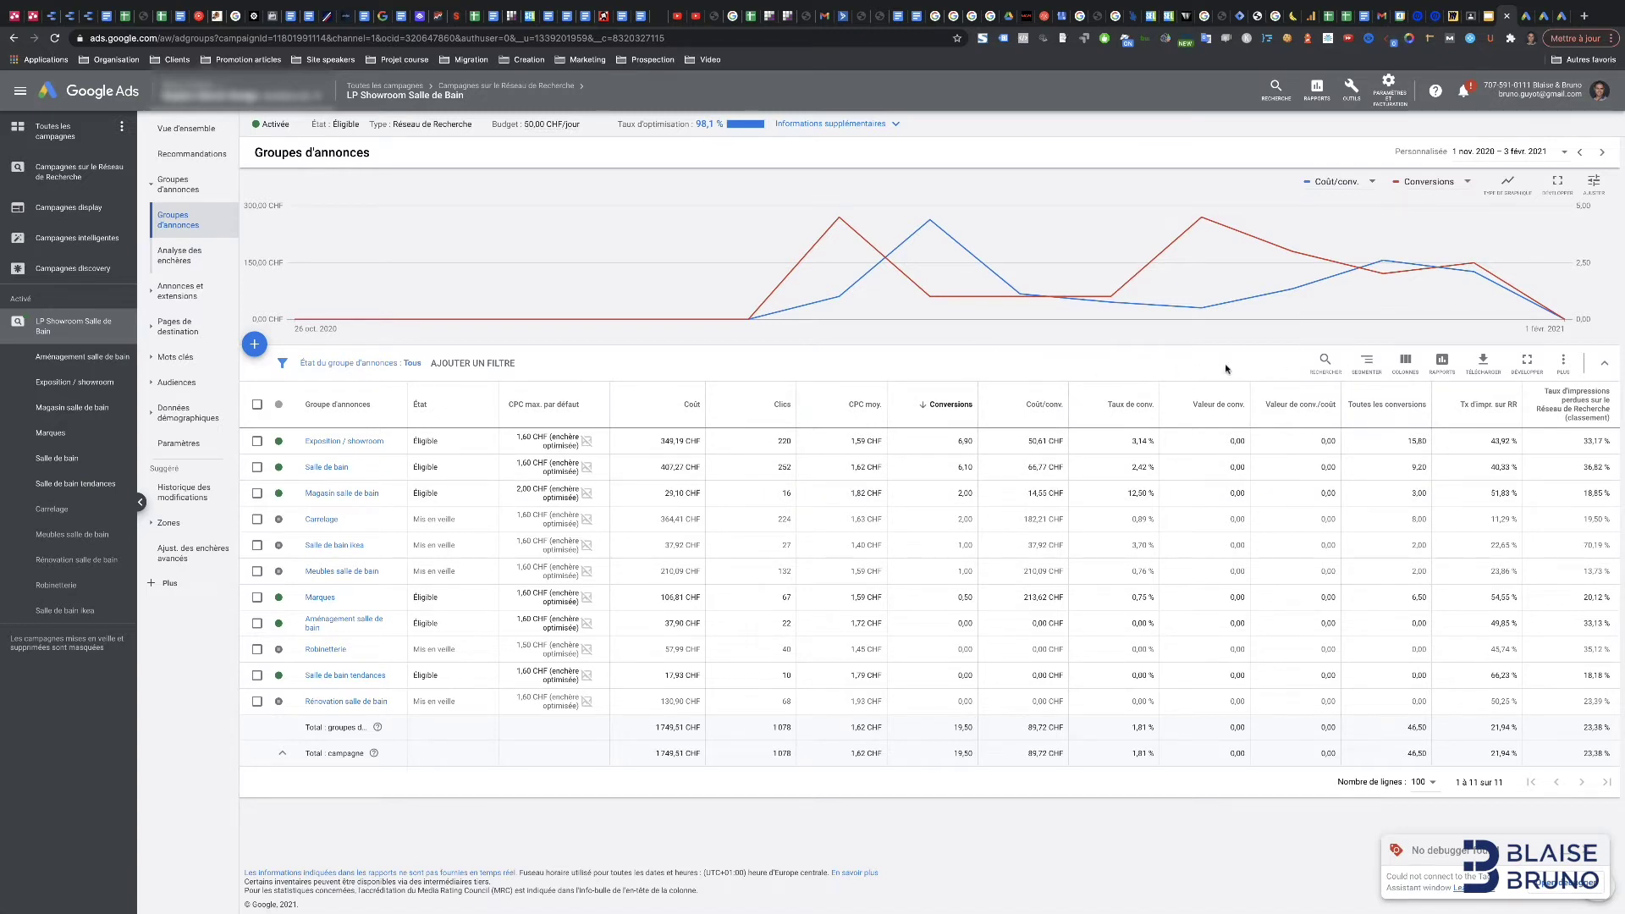
click(492, 369)
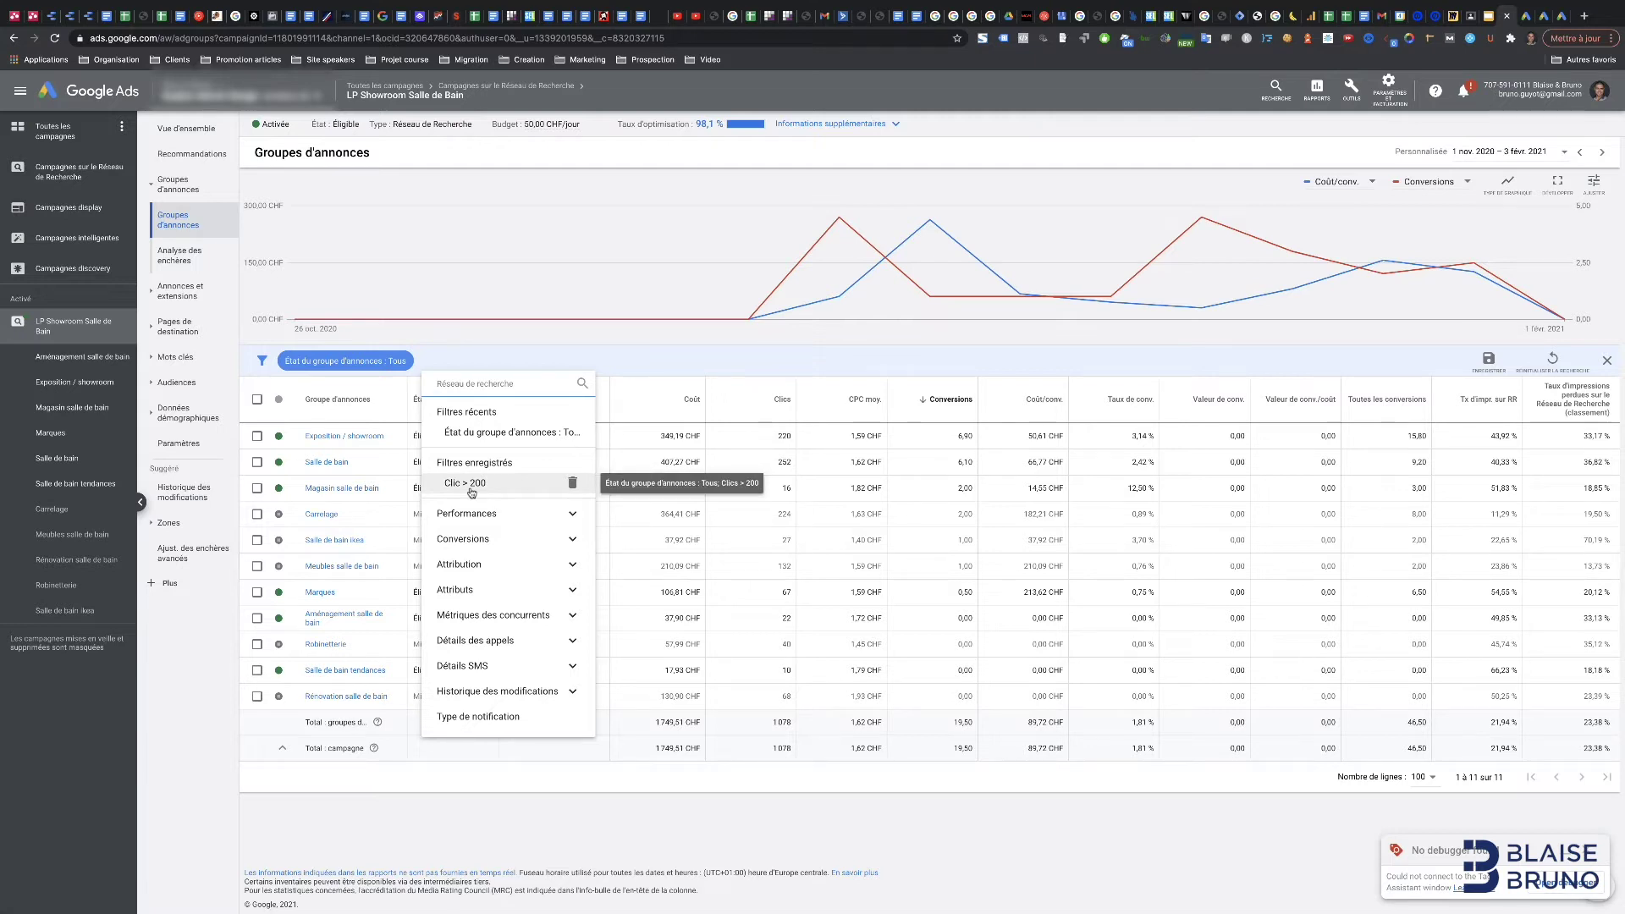
click(466, 483)
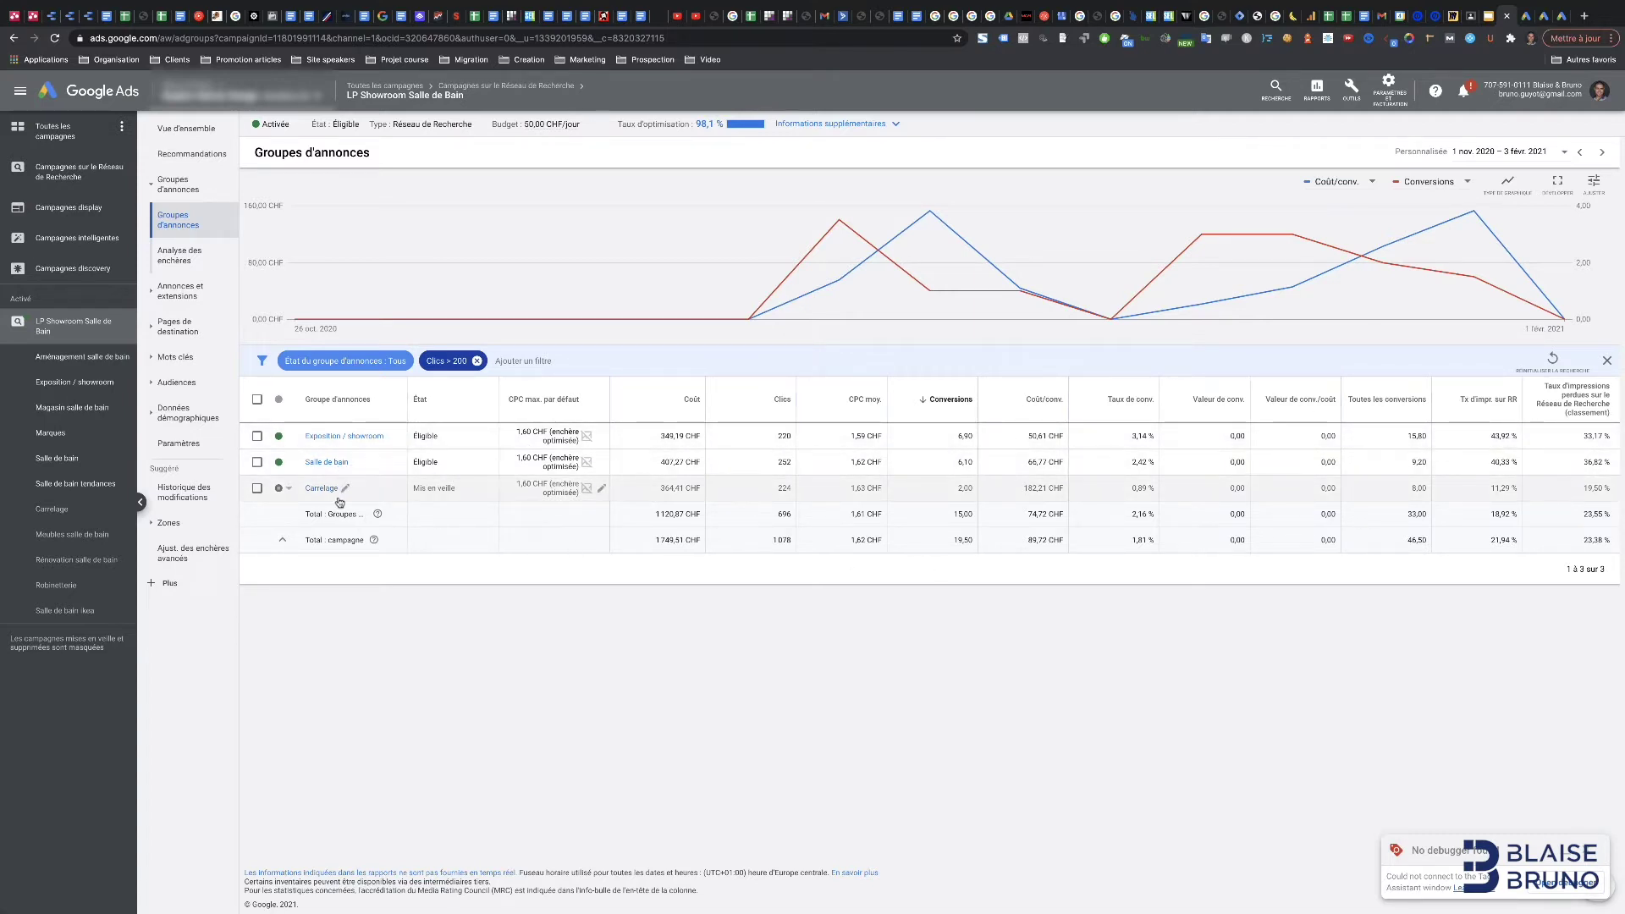
- Compare the filtered ad groups' cost per conversion and impression share with the bid optimisation decision tree in Google Slides
double_click(1035, 488)
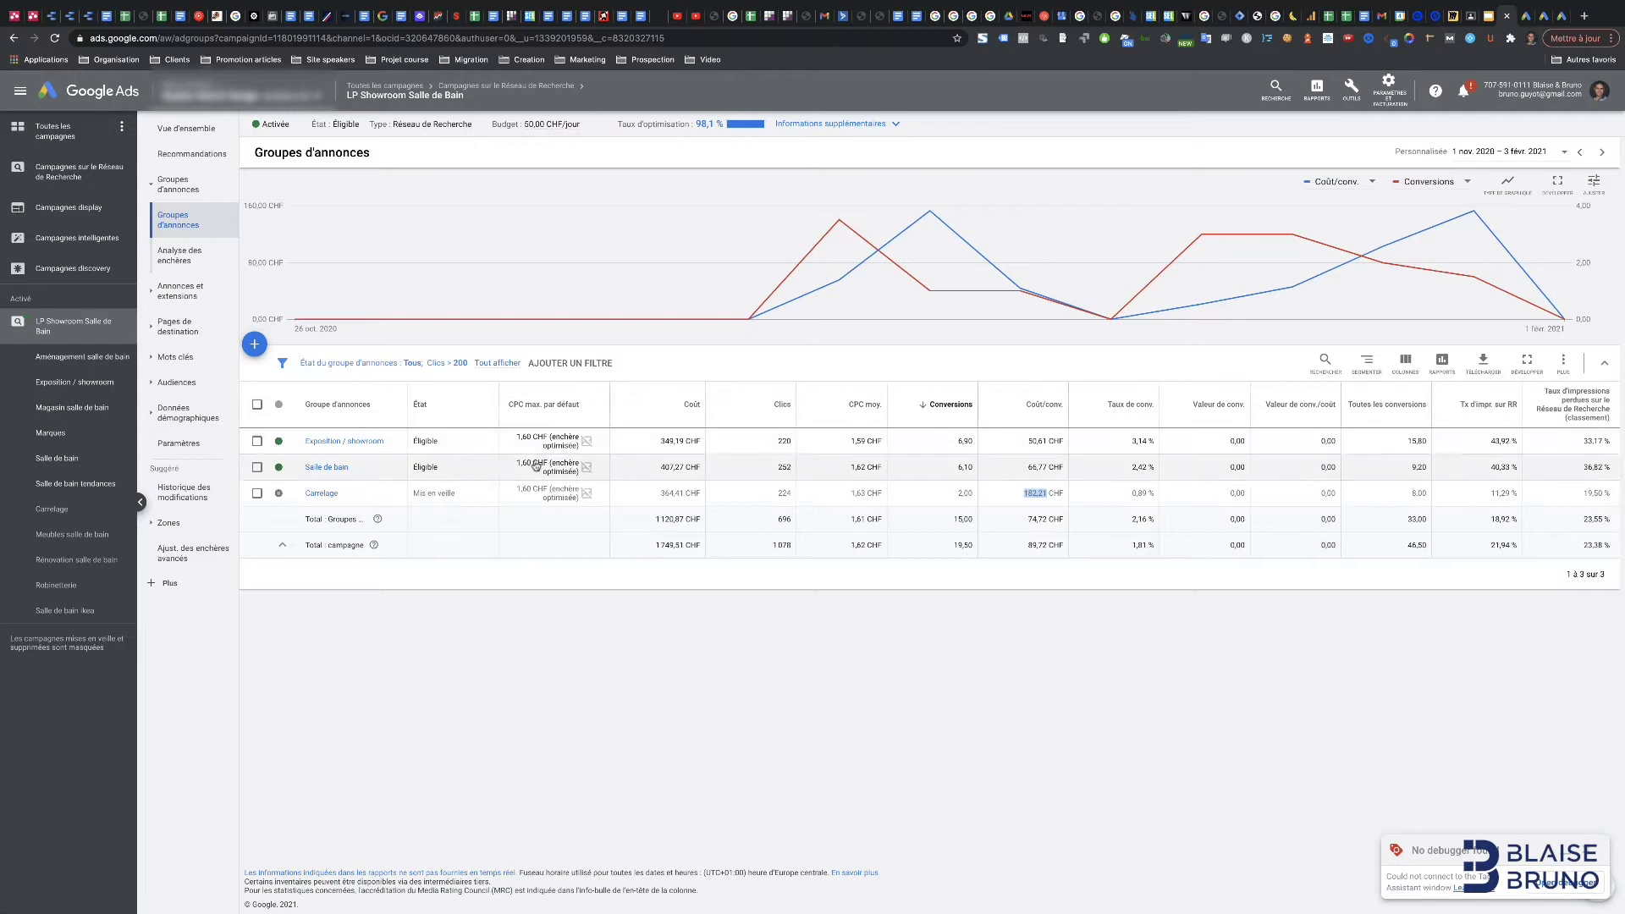
click(1488, 15)
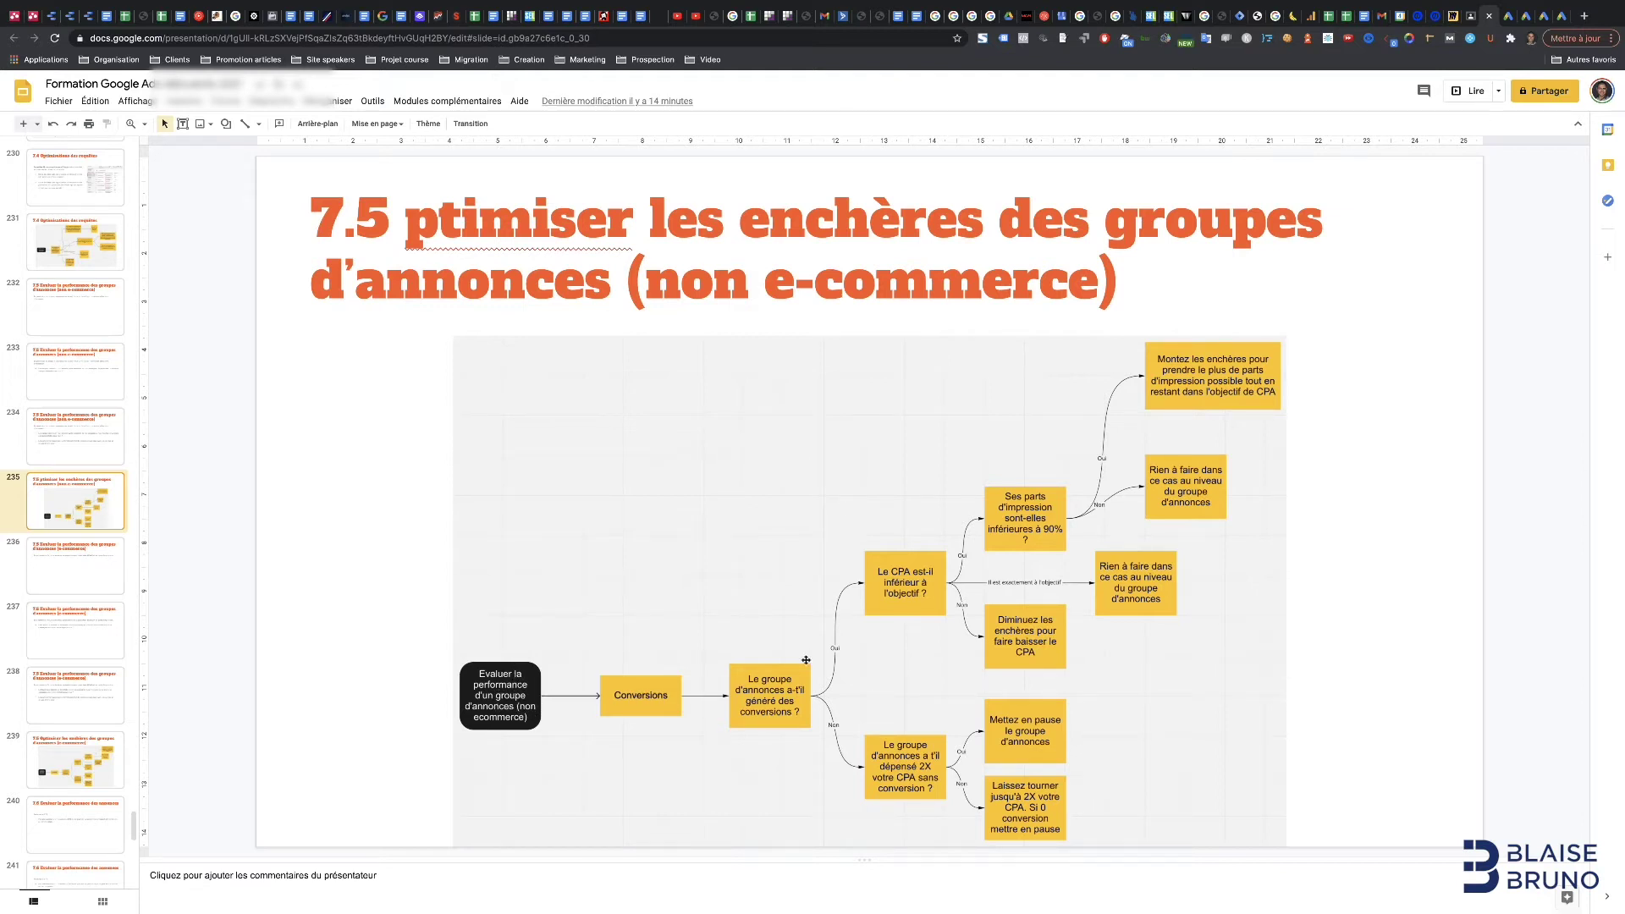
click(1508, 16)
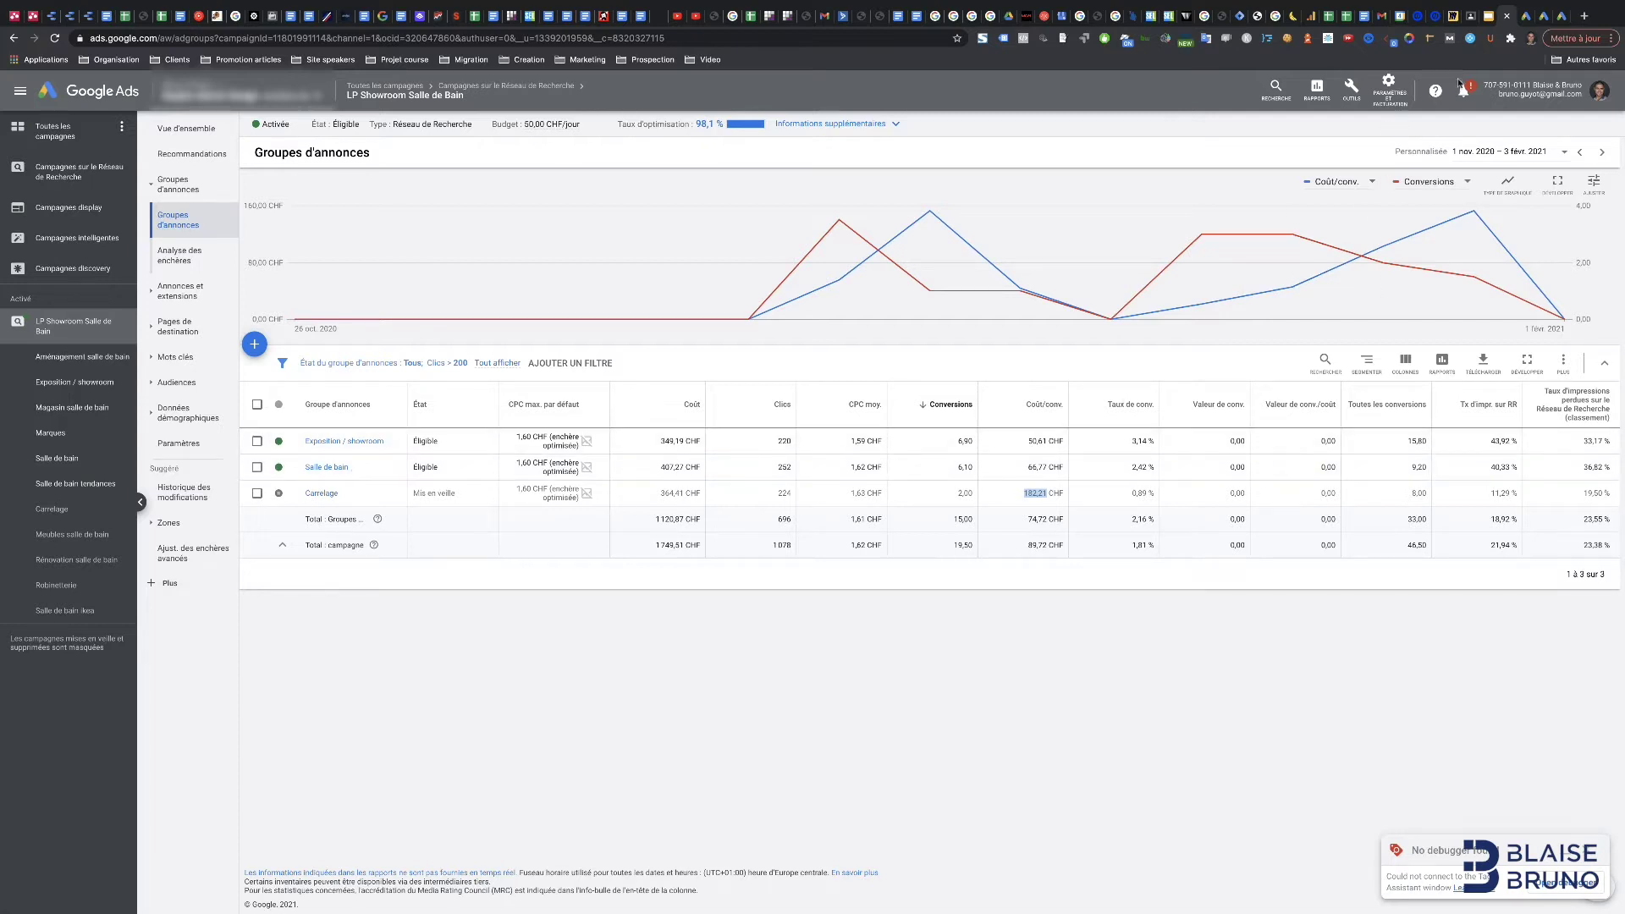
click(1489, 16)
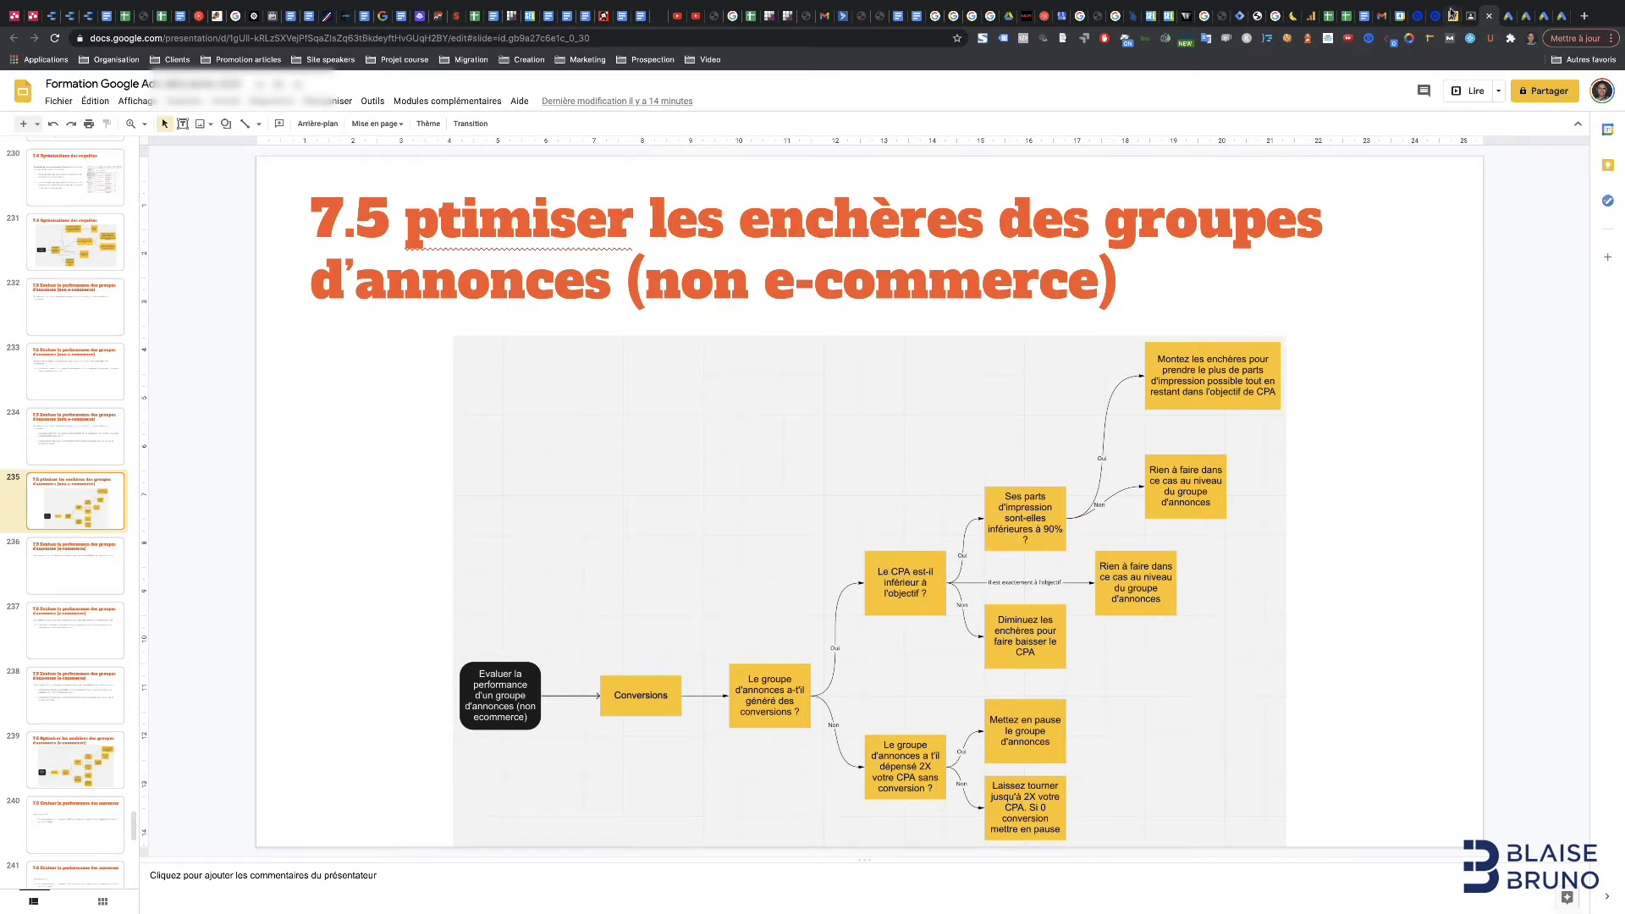
click(1488, 17)
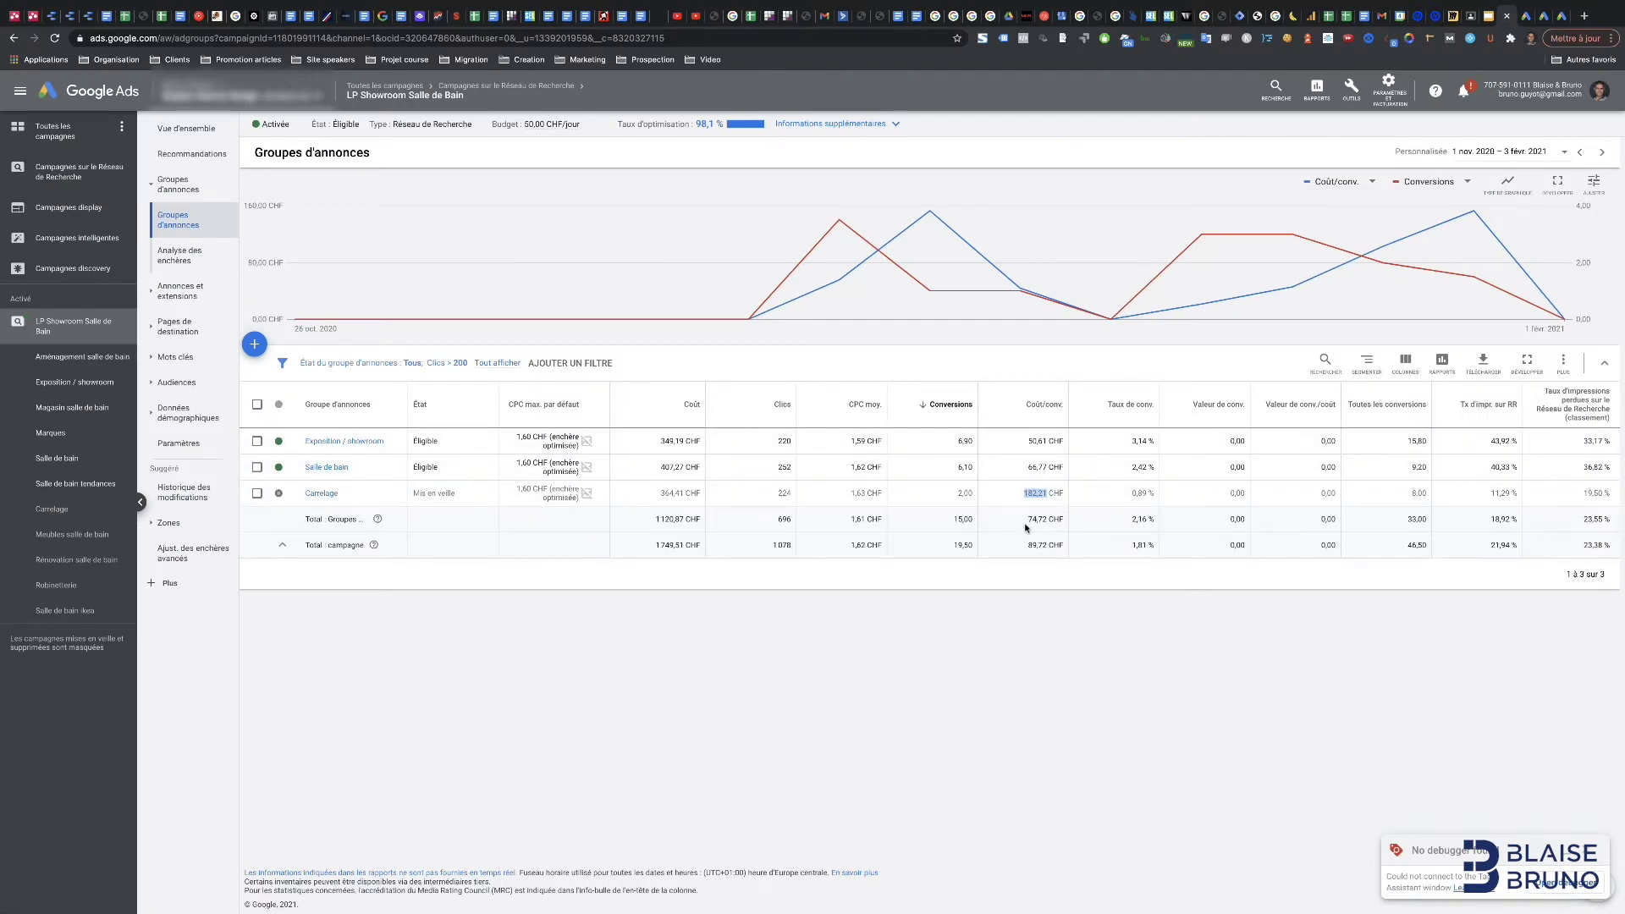
click(1487, 18)
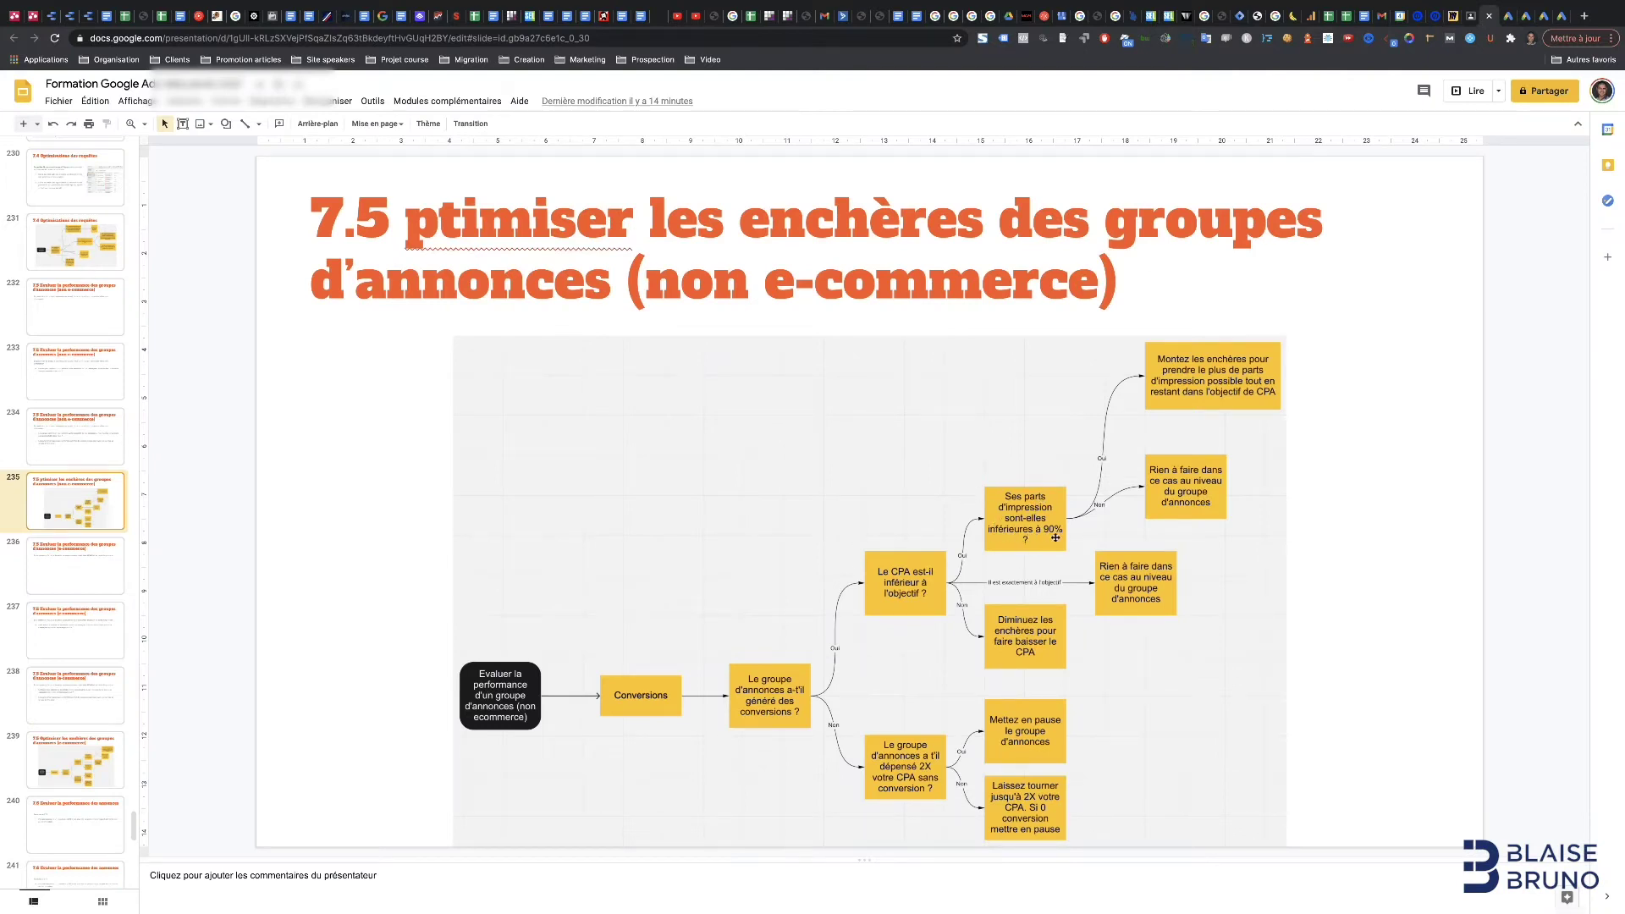
click(1505, 17)
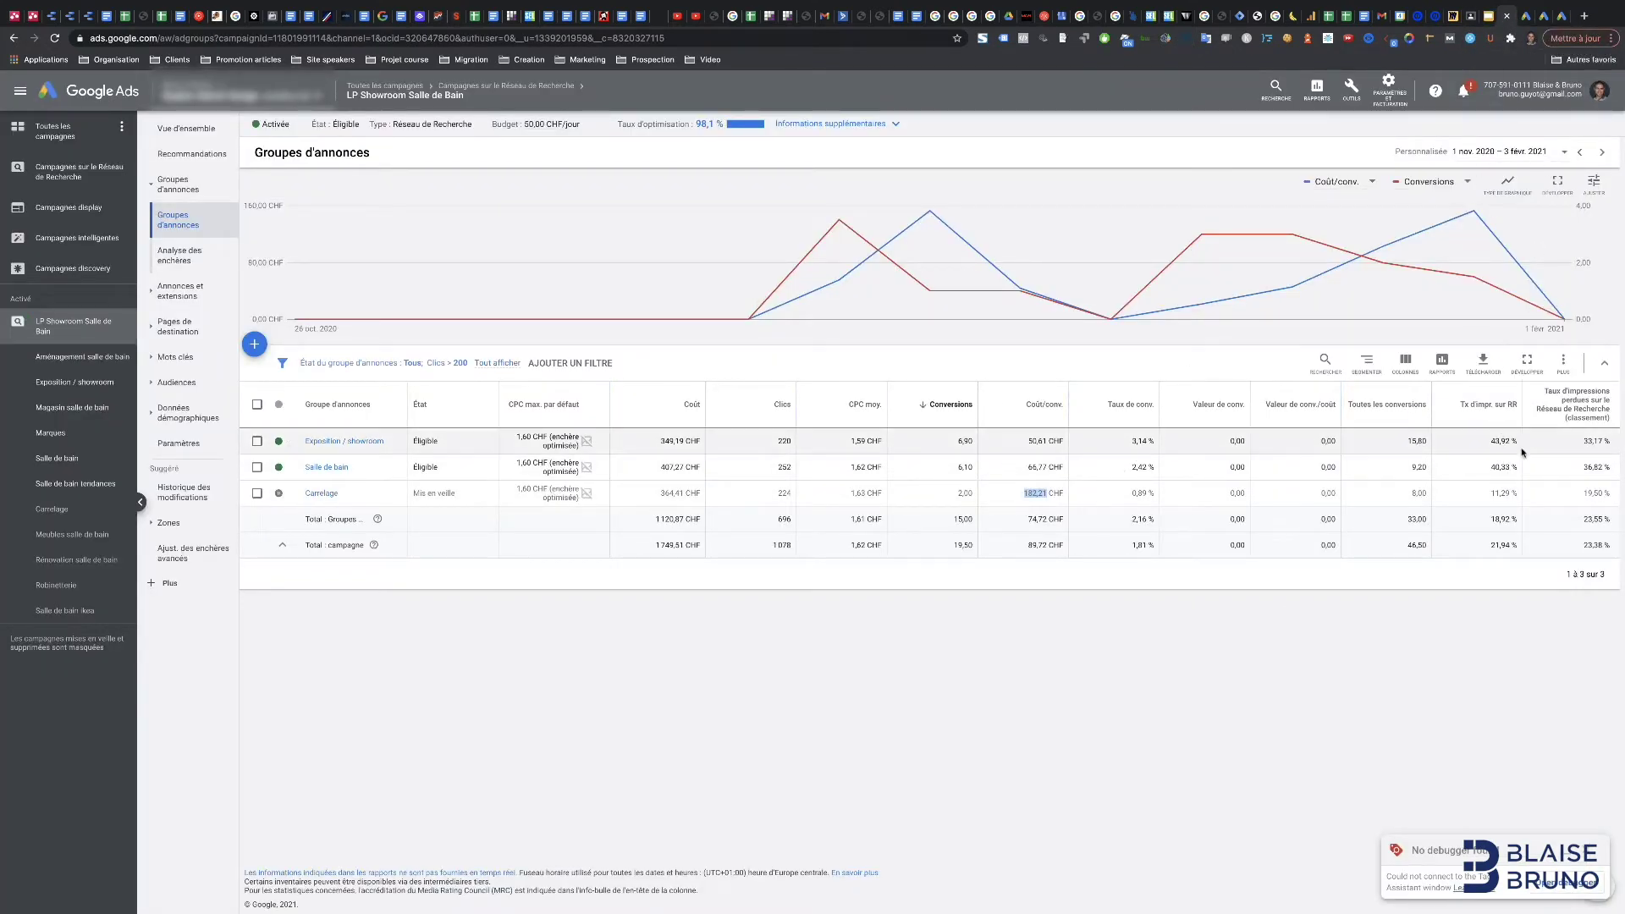
- Examine the rank-lost impression share, conversions and cost per conversion of the Exposition / showroom and Salle de bain ad groups
drag(1488, 467, 1611, 442)
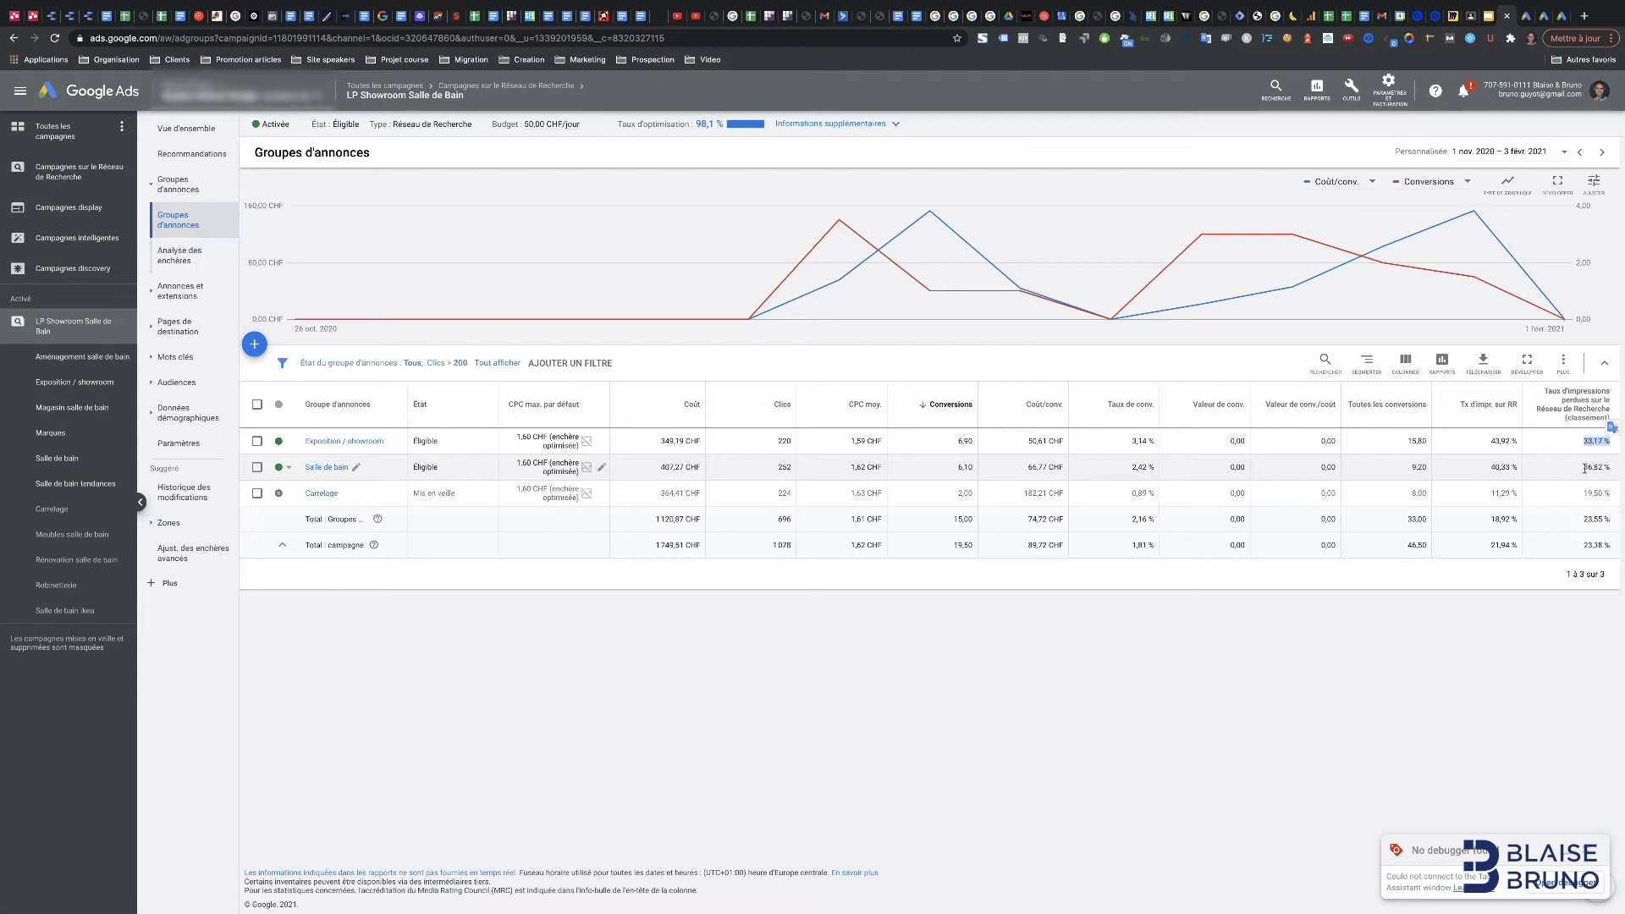
right_click(1605, 467)
key(Escape)
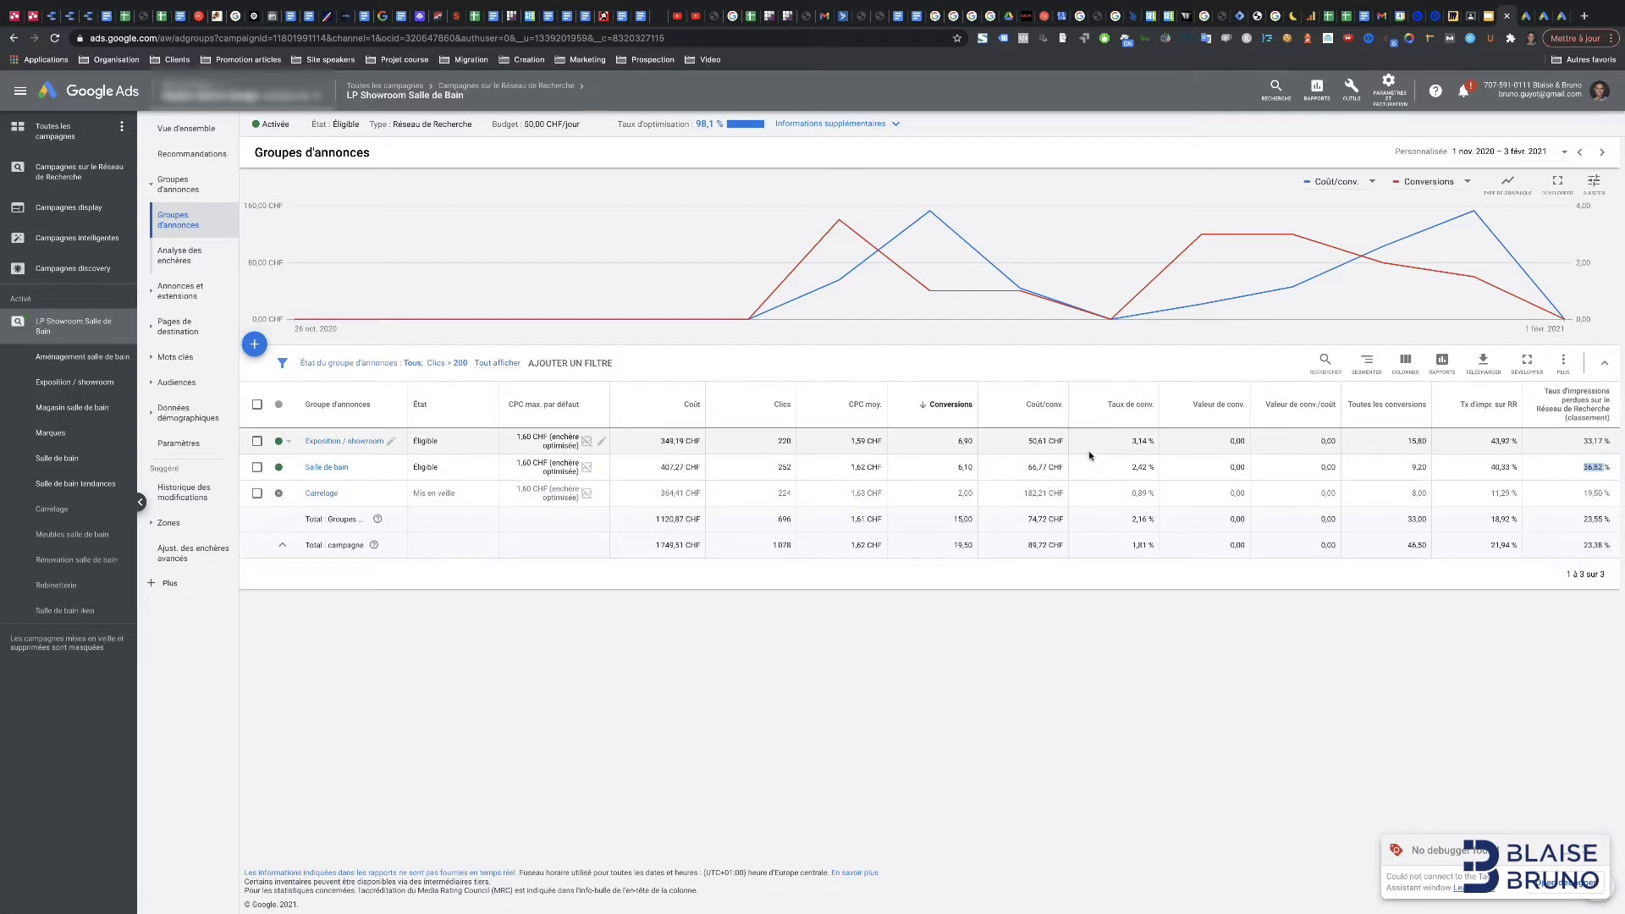
double_click(1594, 440)
click(959, 440)
drag(1026, 443, 1071, 452)
click(957, 453)
drag(1029, 441, 1044, 440)
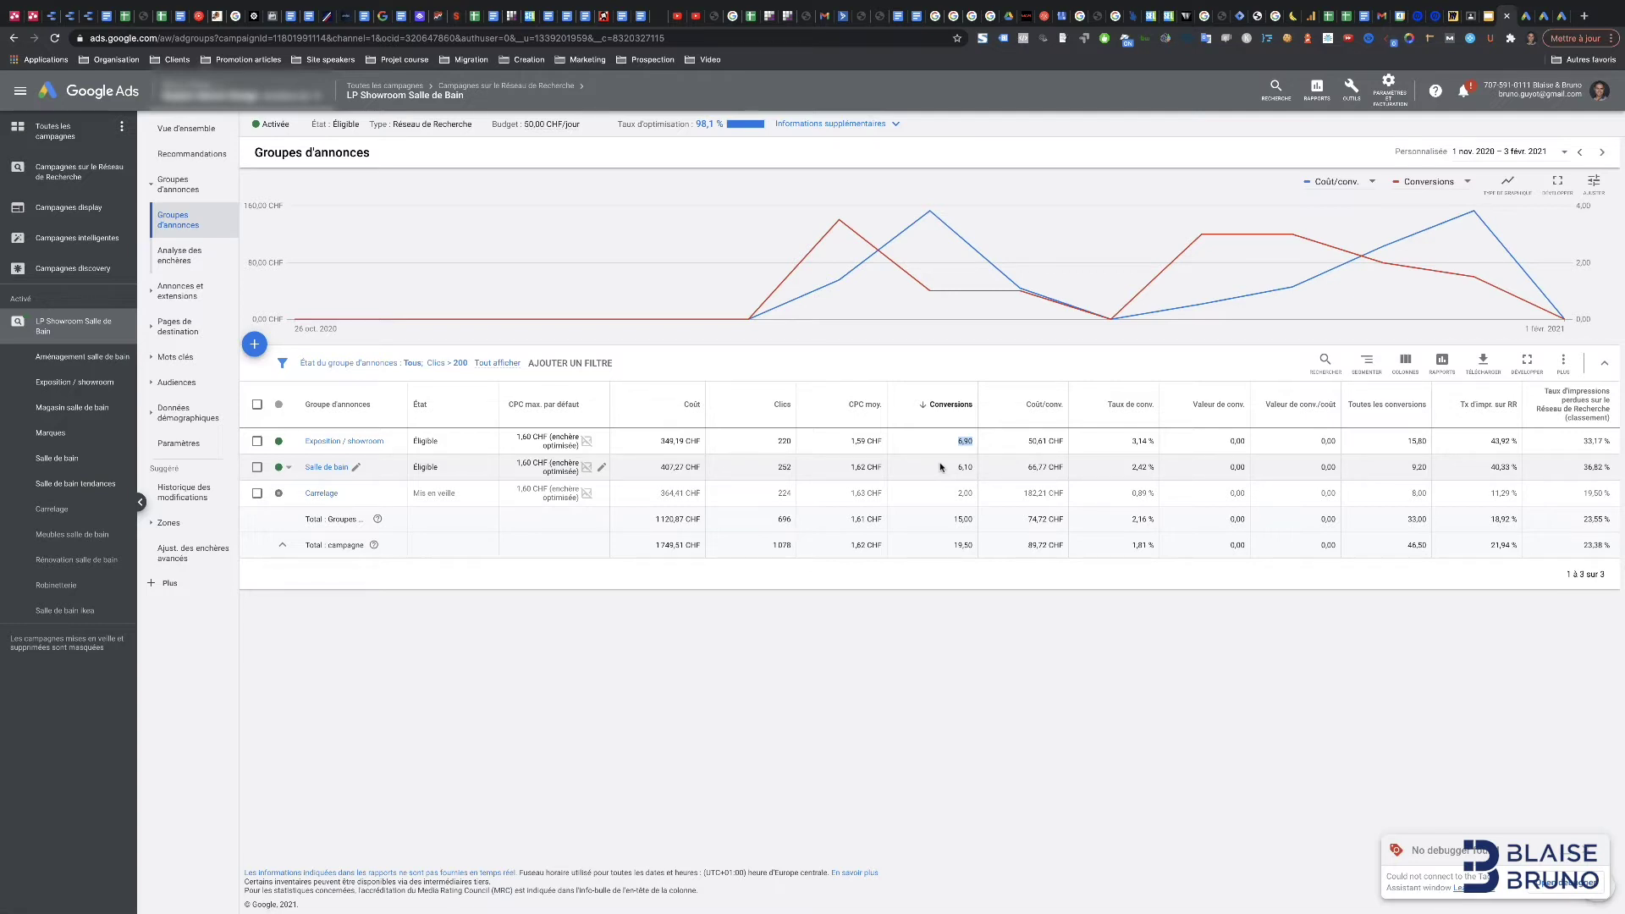
- Review the decision tree's CPA branches in Google Slides against the ad groups' Coût/conv. in Google Ads
click(1473, 15)
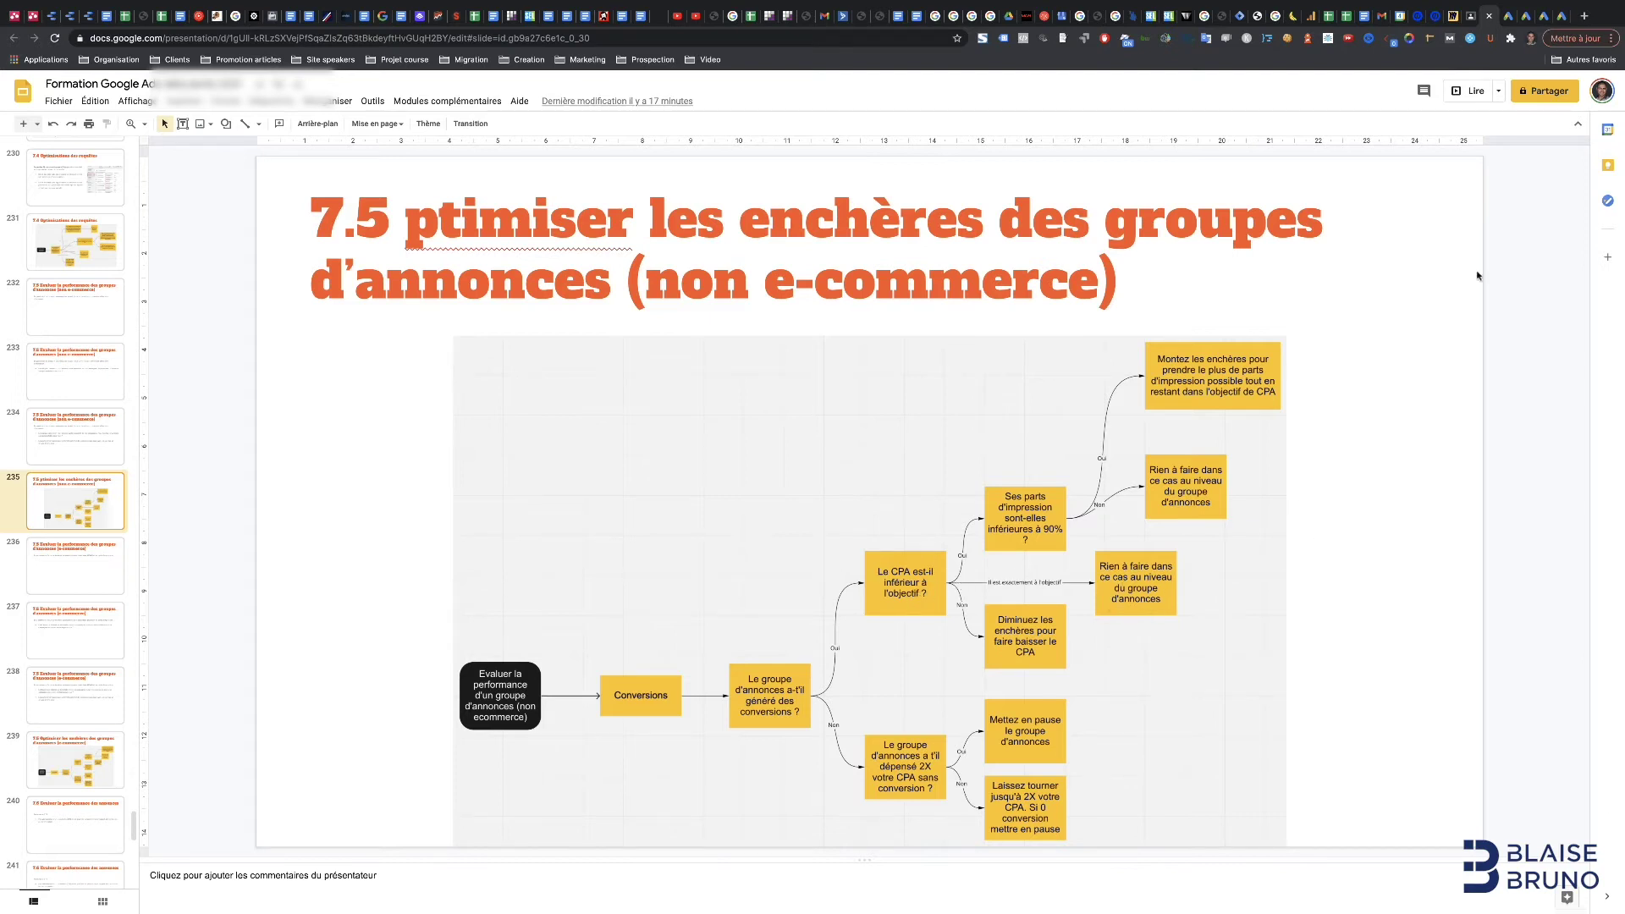
click(1507, 15)
click(963, 480)
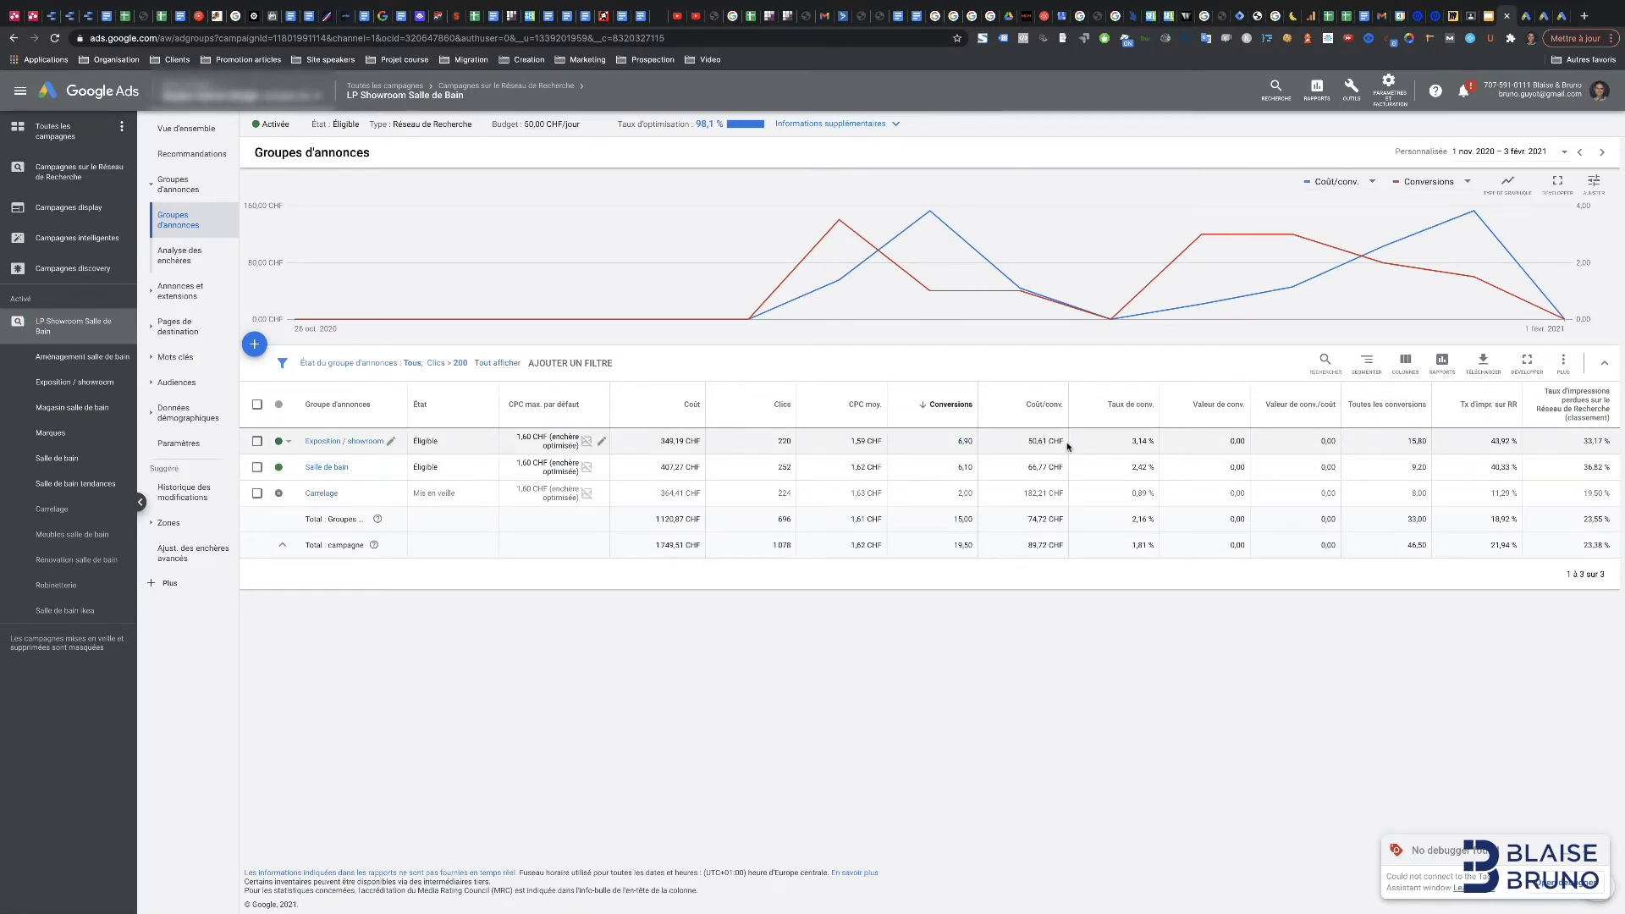
click(1489, 15)
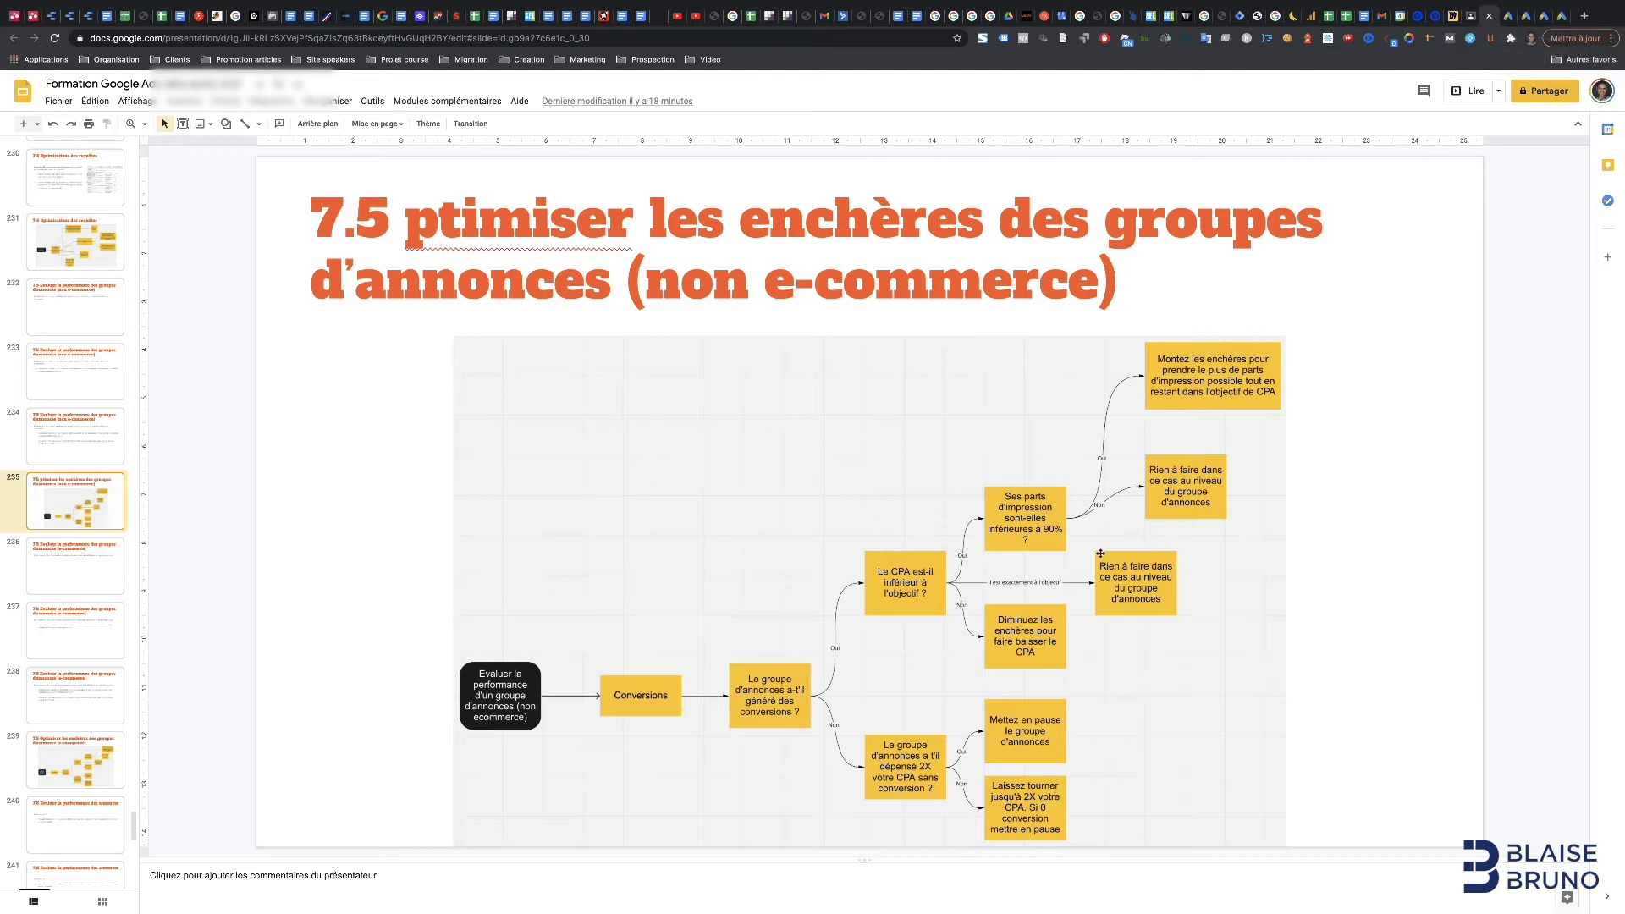
click(1507, 15)
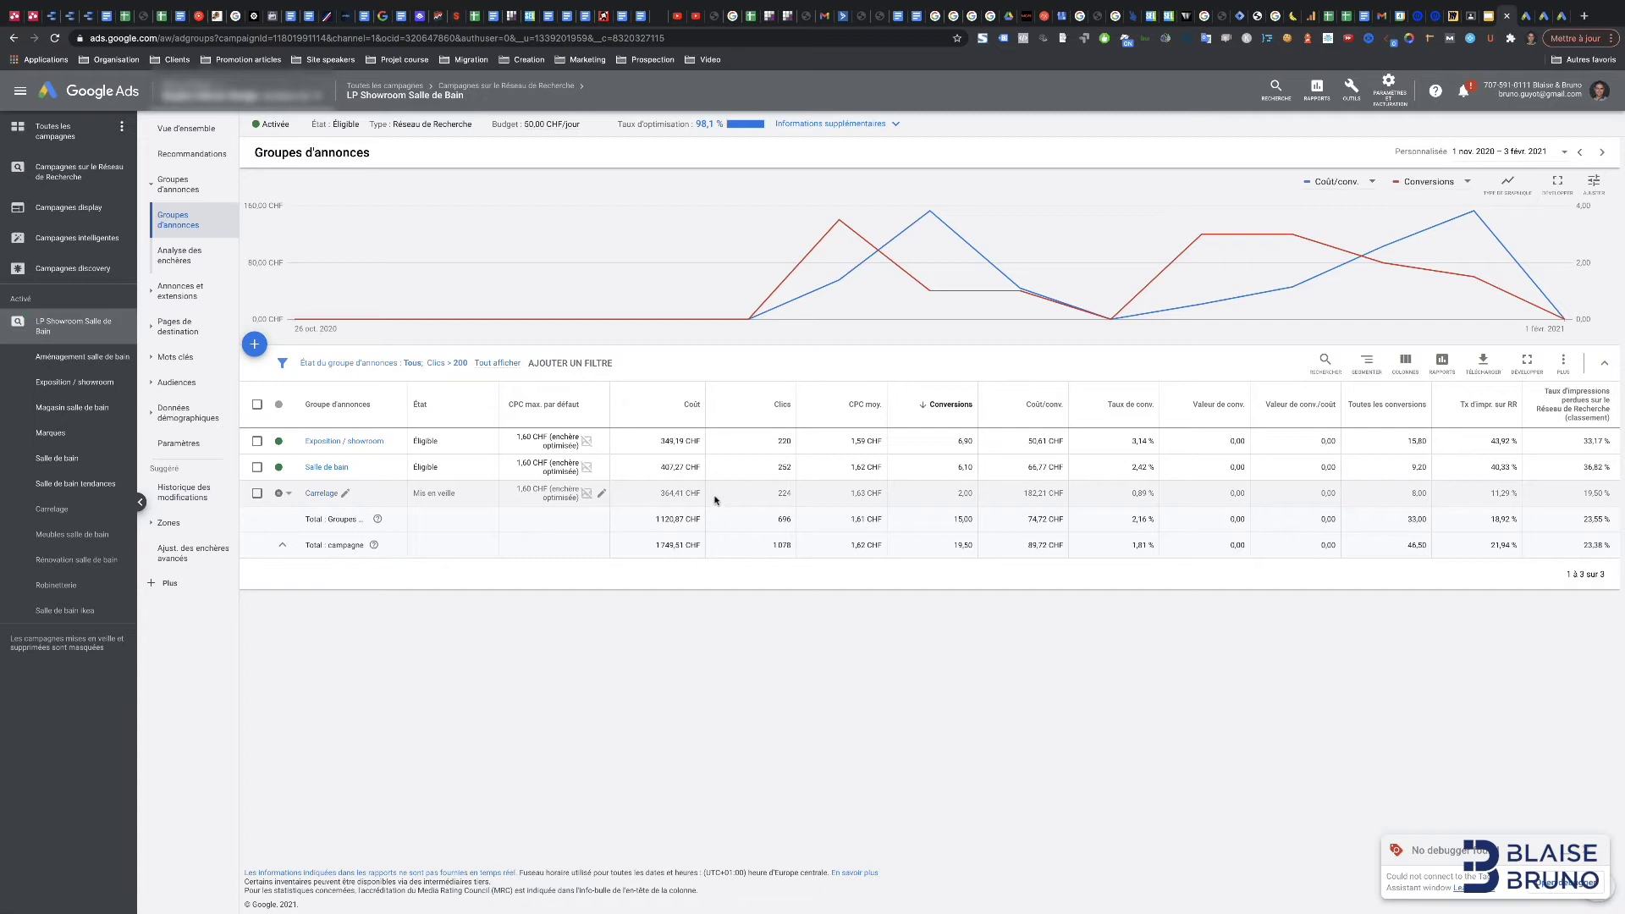
- Activate the paused Carrelage ad group and check its average CPC and cost per conversion
drag(1026, 492, 1047, 492)
click(283, 494)
click(305, 500)
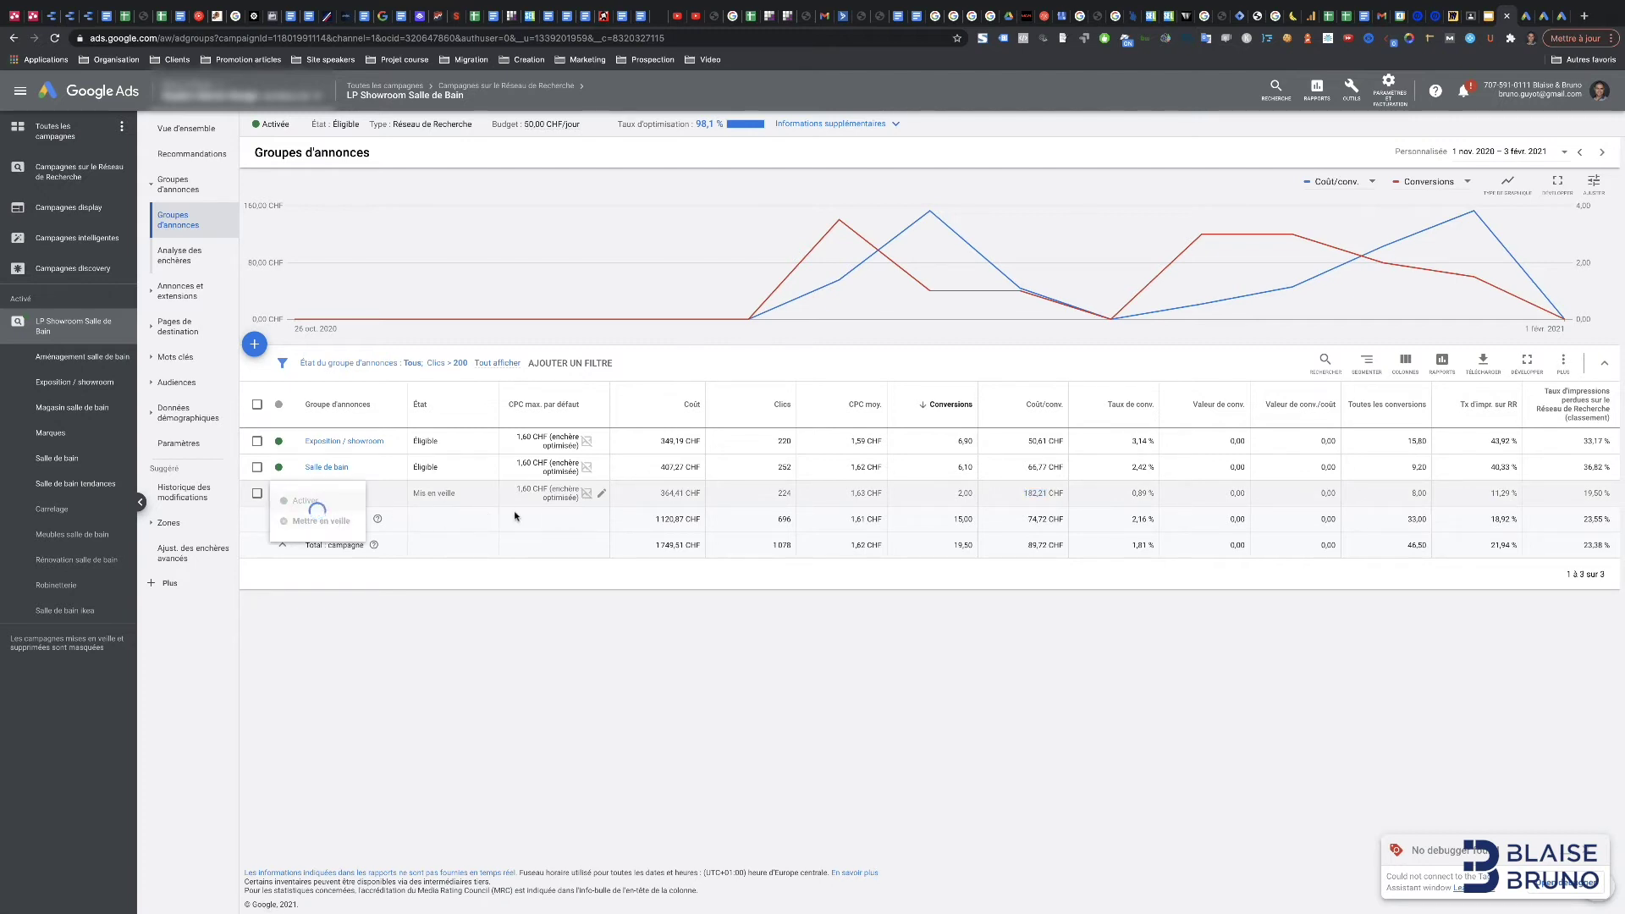
double_click(857, 492)
drag(1022, 493, 1048, 494)
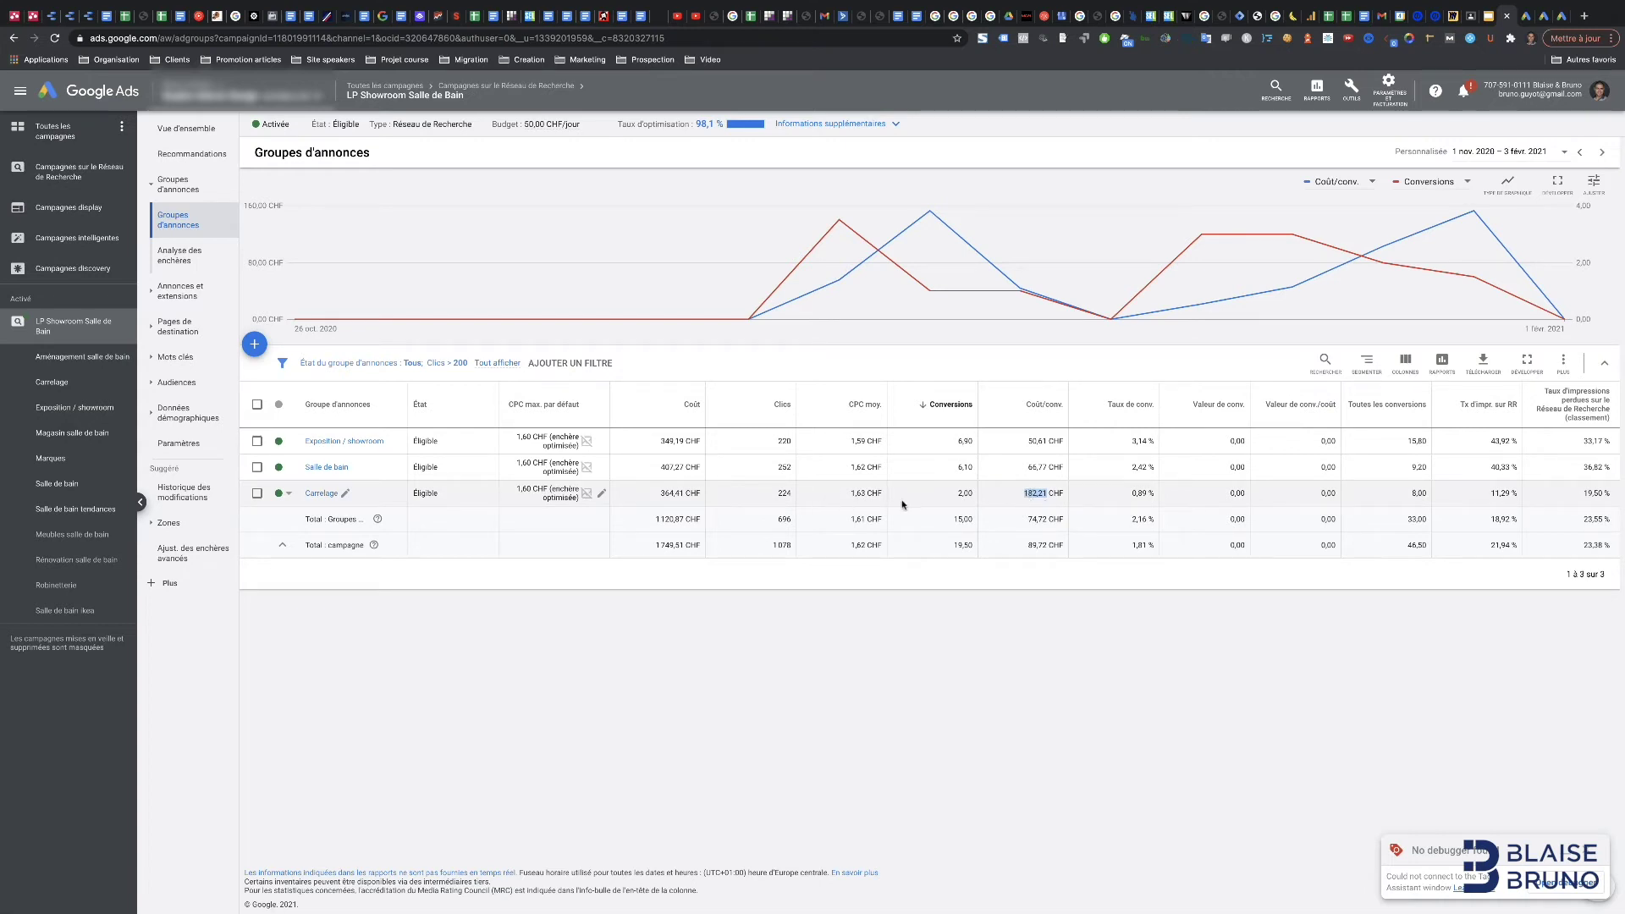
- Set the Carrelage ad group's maximum CPC to 0,80 CHF in view of its average CPC and cost per conversion
click(856, 493)
drag(1024, 493, 1048, 493)
click(601, 493)
drag(532, 514, 650, 523)
text(0,80 CHF)
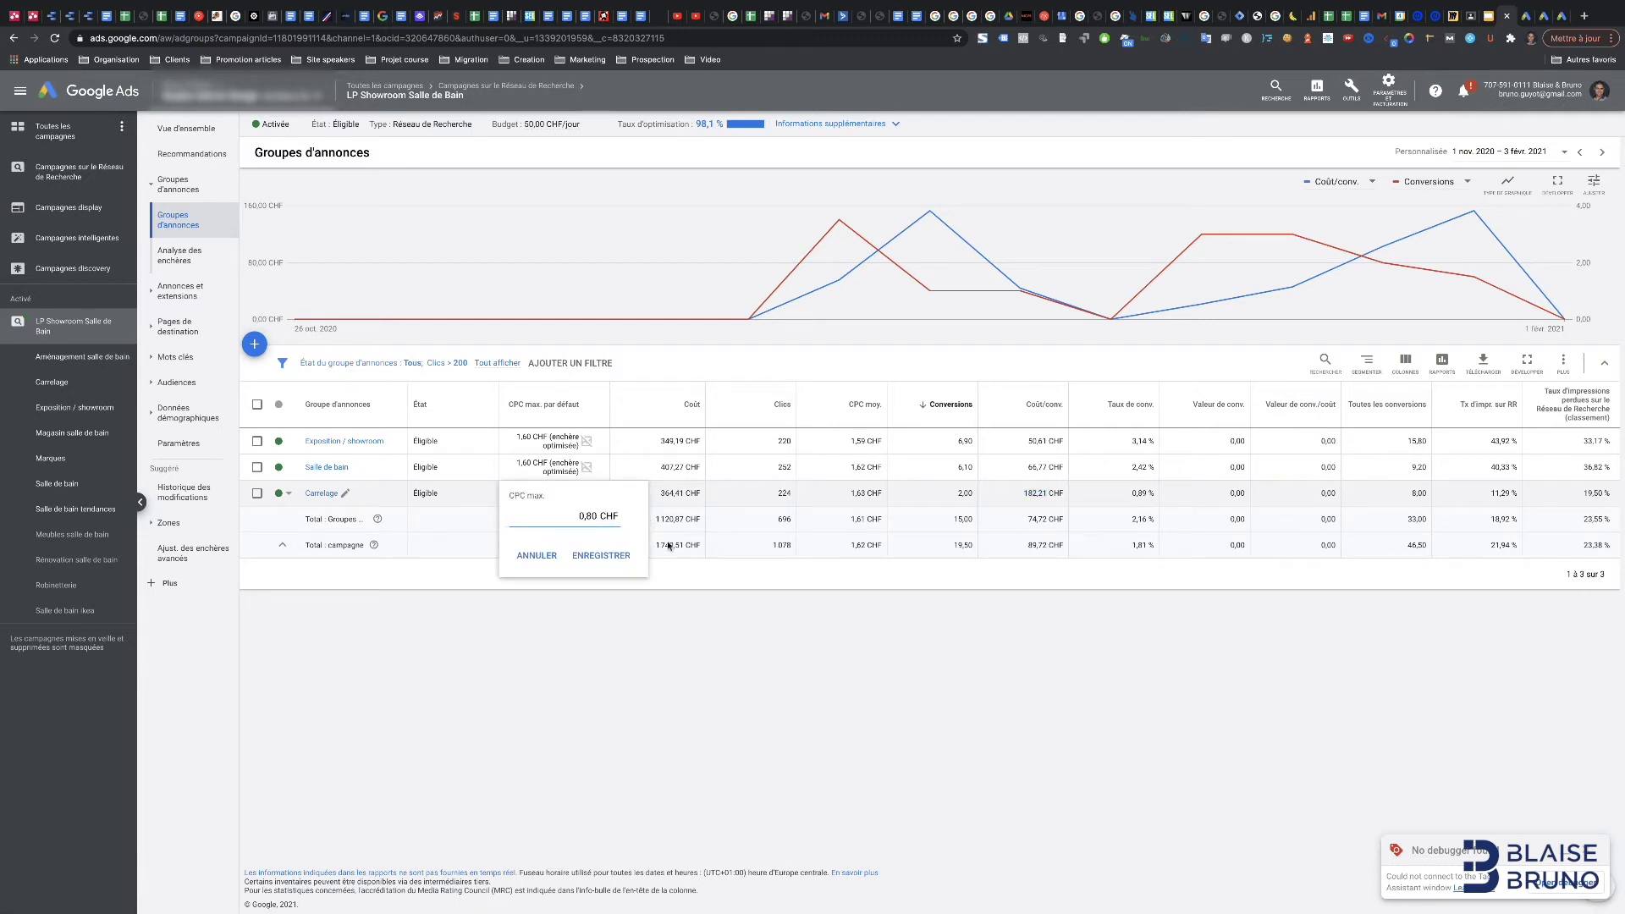
click(601, 555)
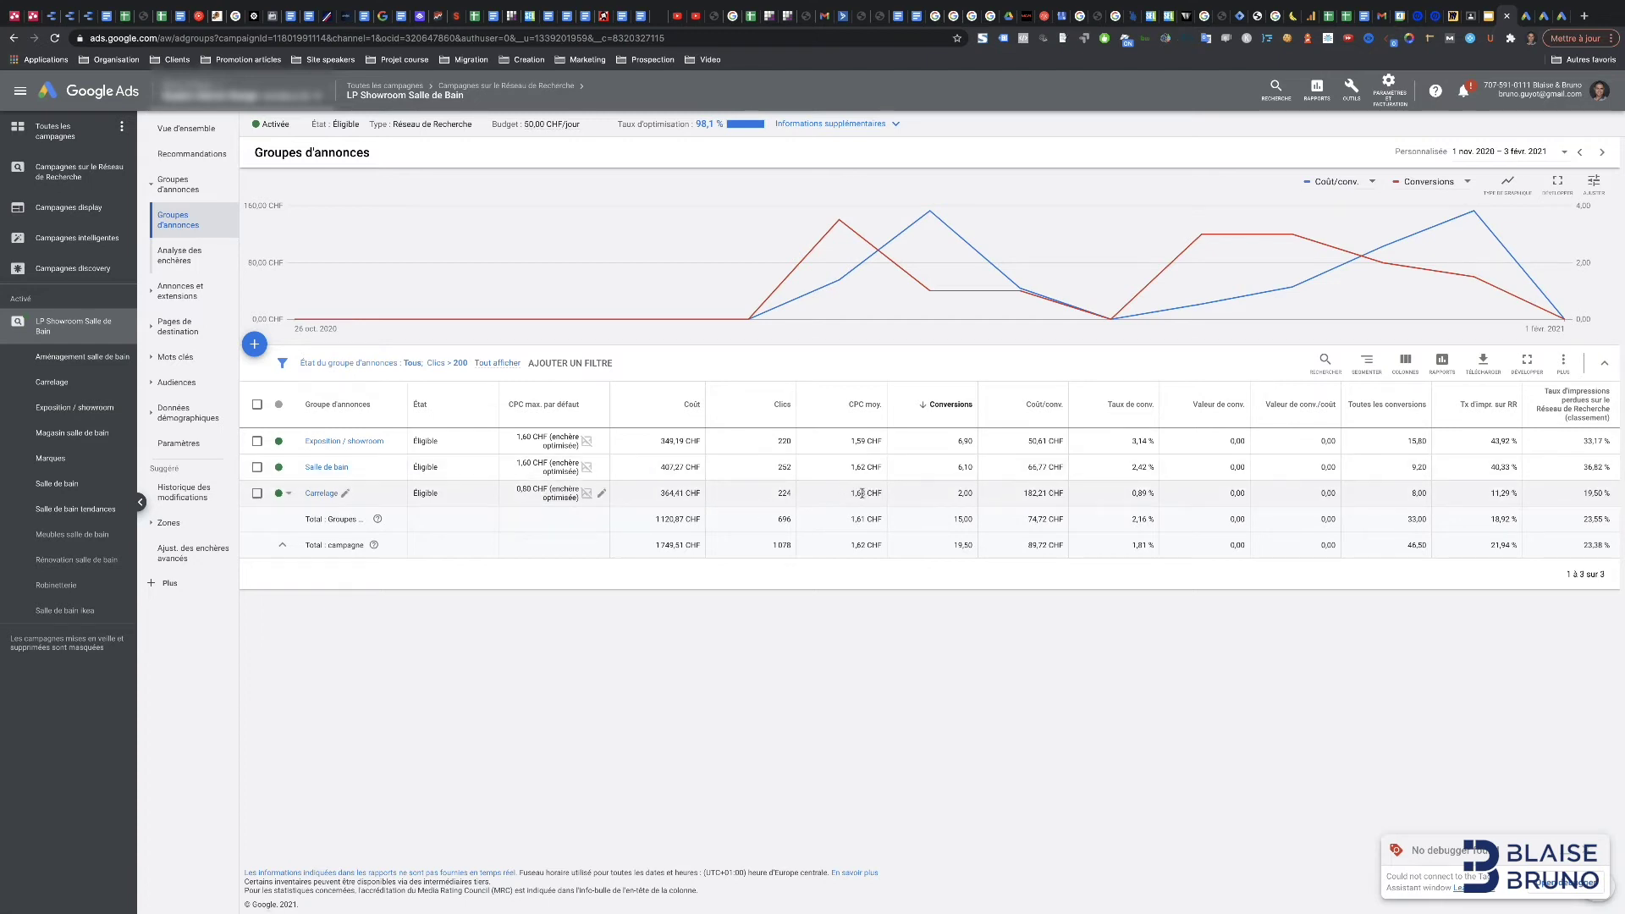
- Check Carrelage's cost per conversion against the non-e-commerce decision tree in Google Slides, and return to Google Ads
double_click(1026, 494)
click(1487, 16)
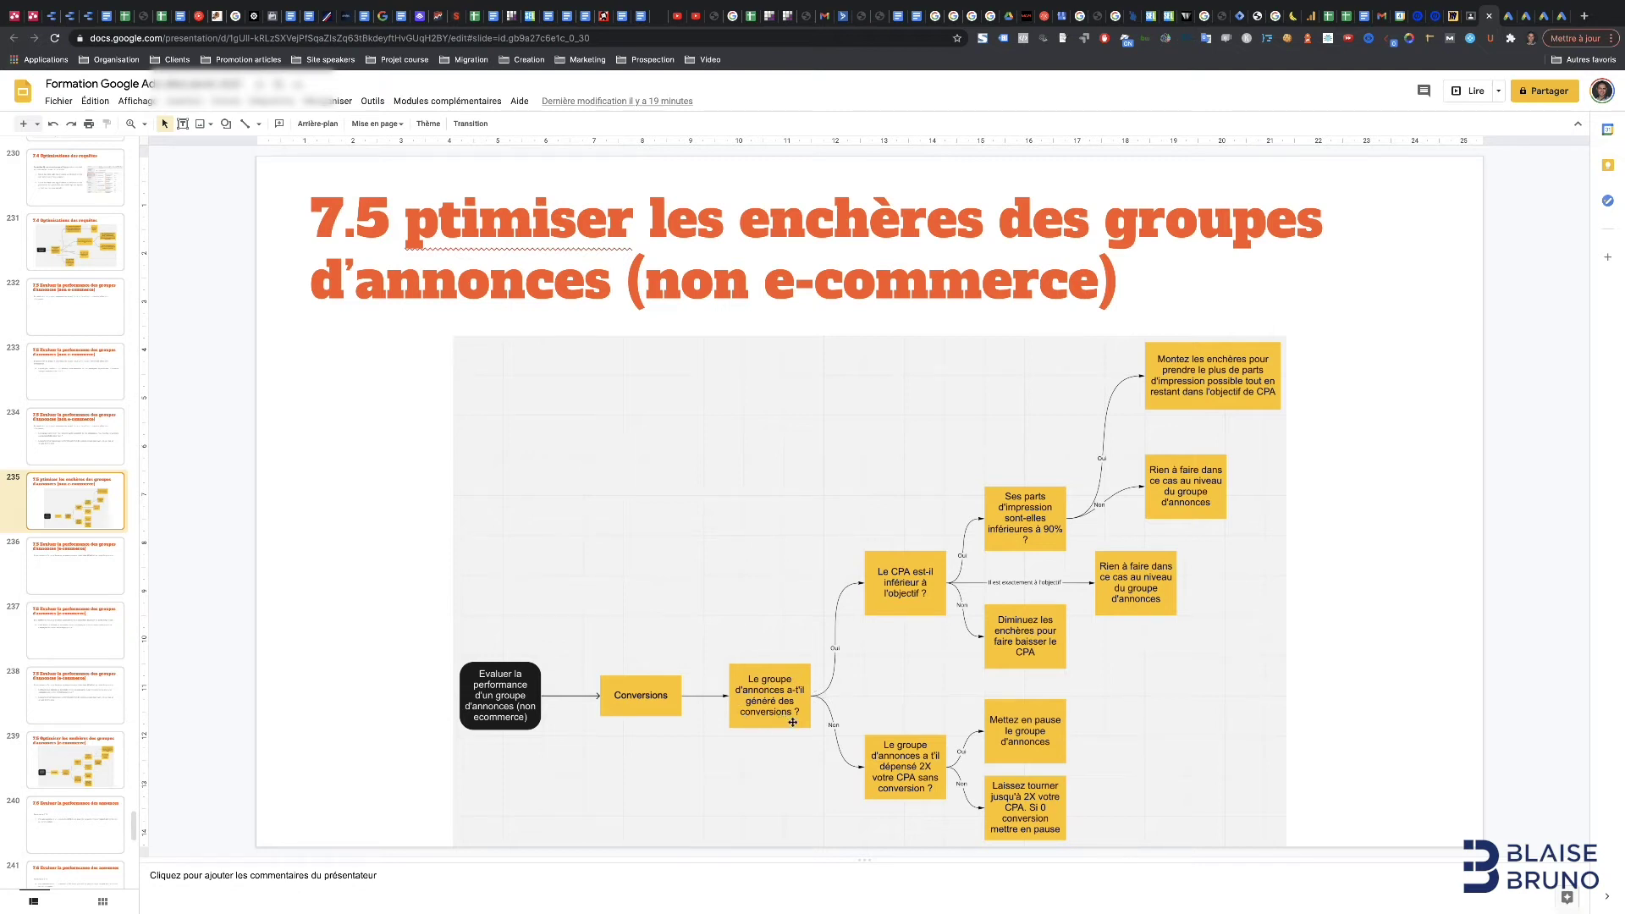
click(1499, 21)
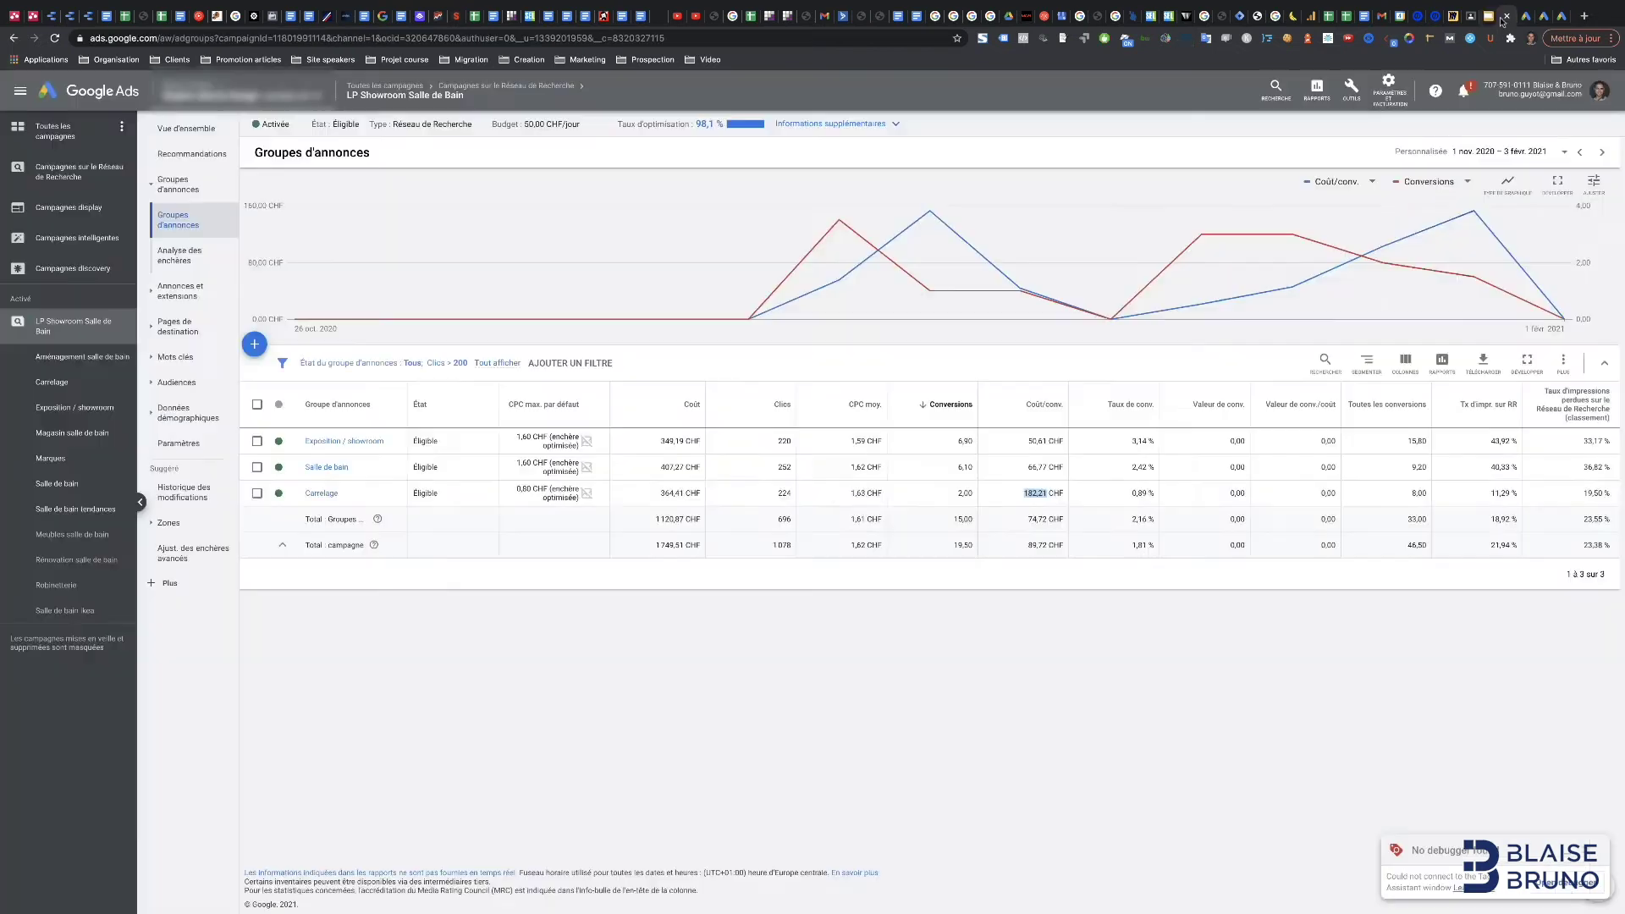
- Remove the Clics > 200 filter from the ad groups table, keeping the Tous status filter
click(436, 363)
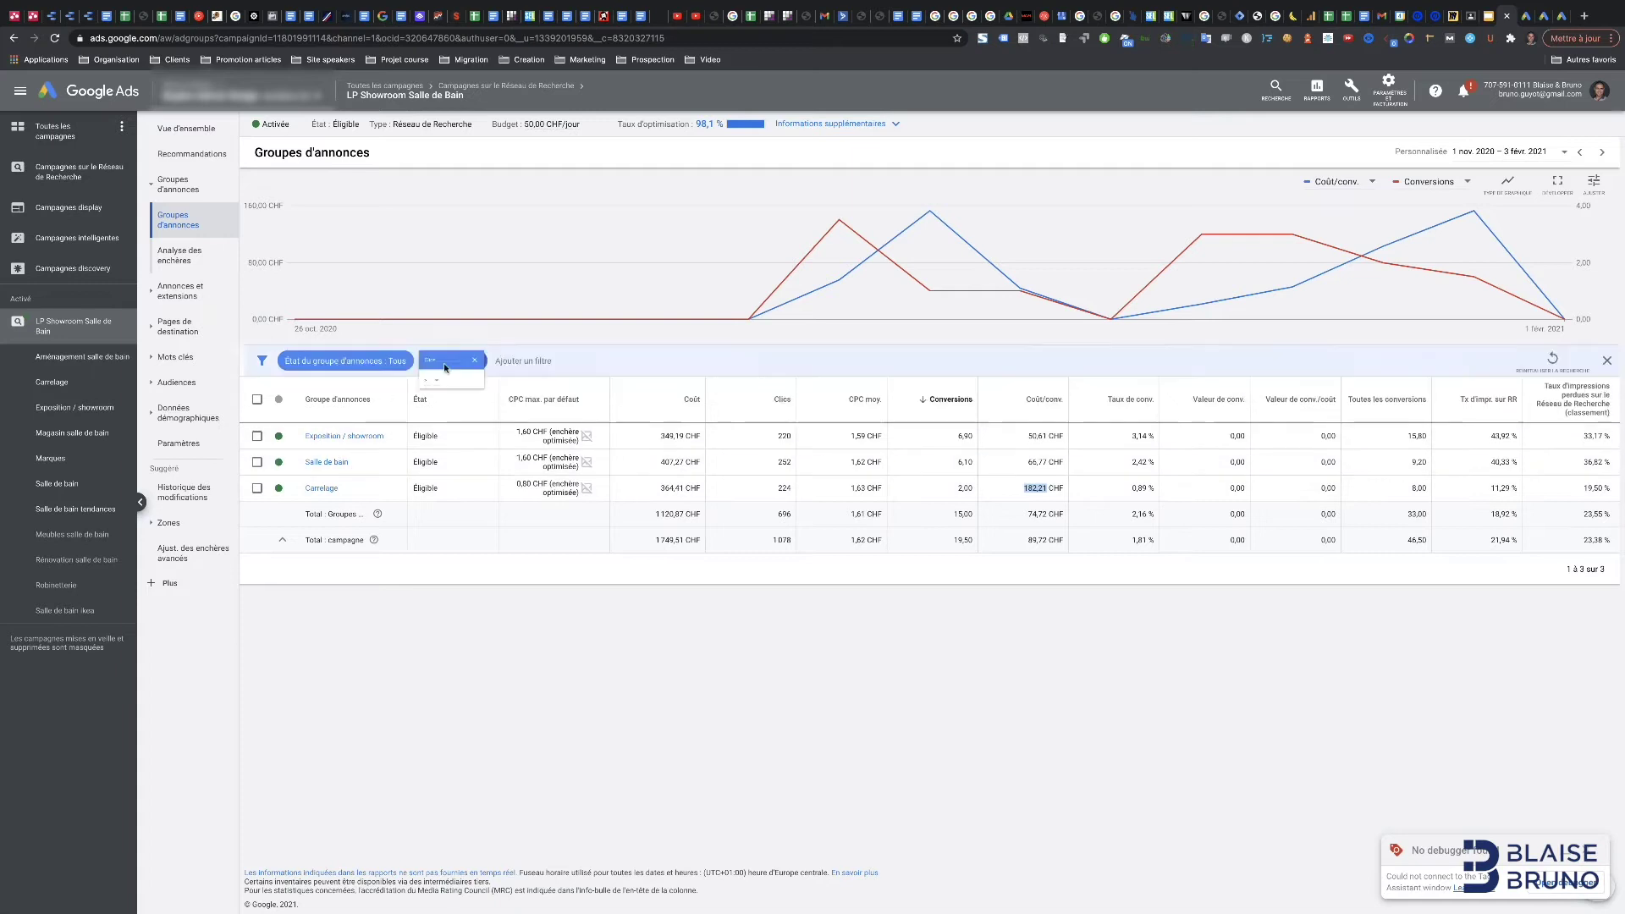
click(563, 368)
click(481, 362)
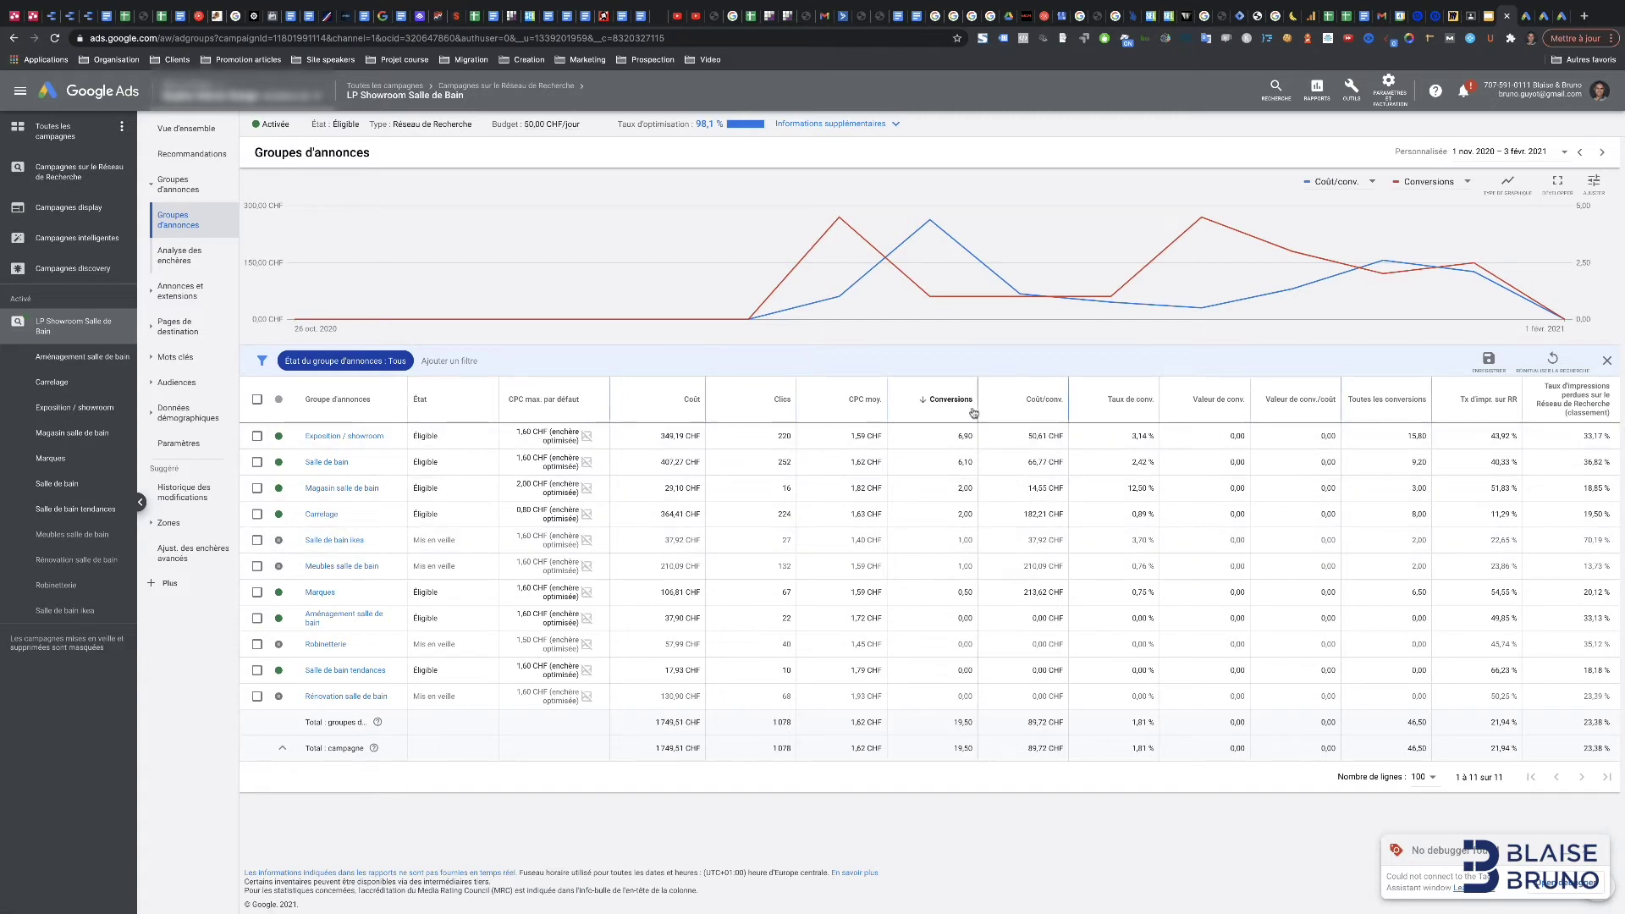
- Filter the ad groups to Conversions < 1 and consult the no-conversion branches of the decision tree in Google Slides
click(449, 360)
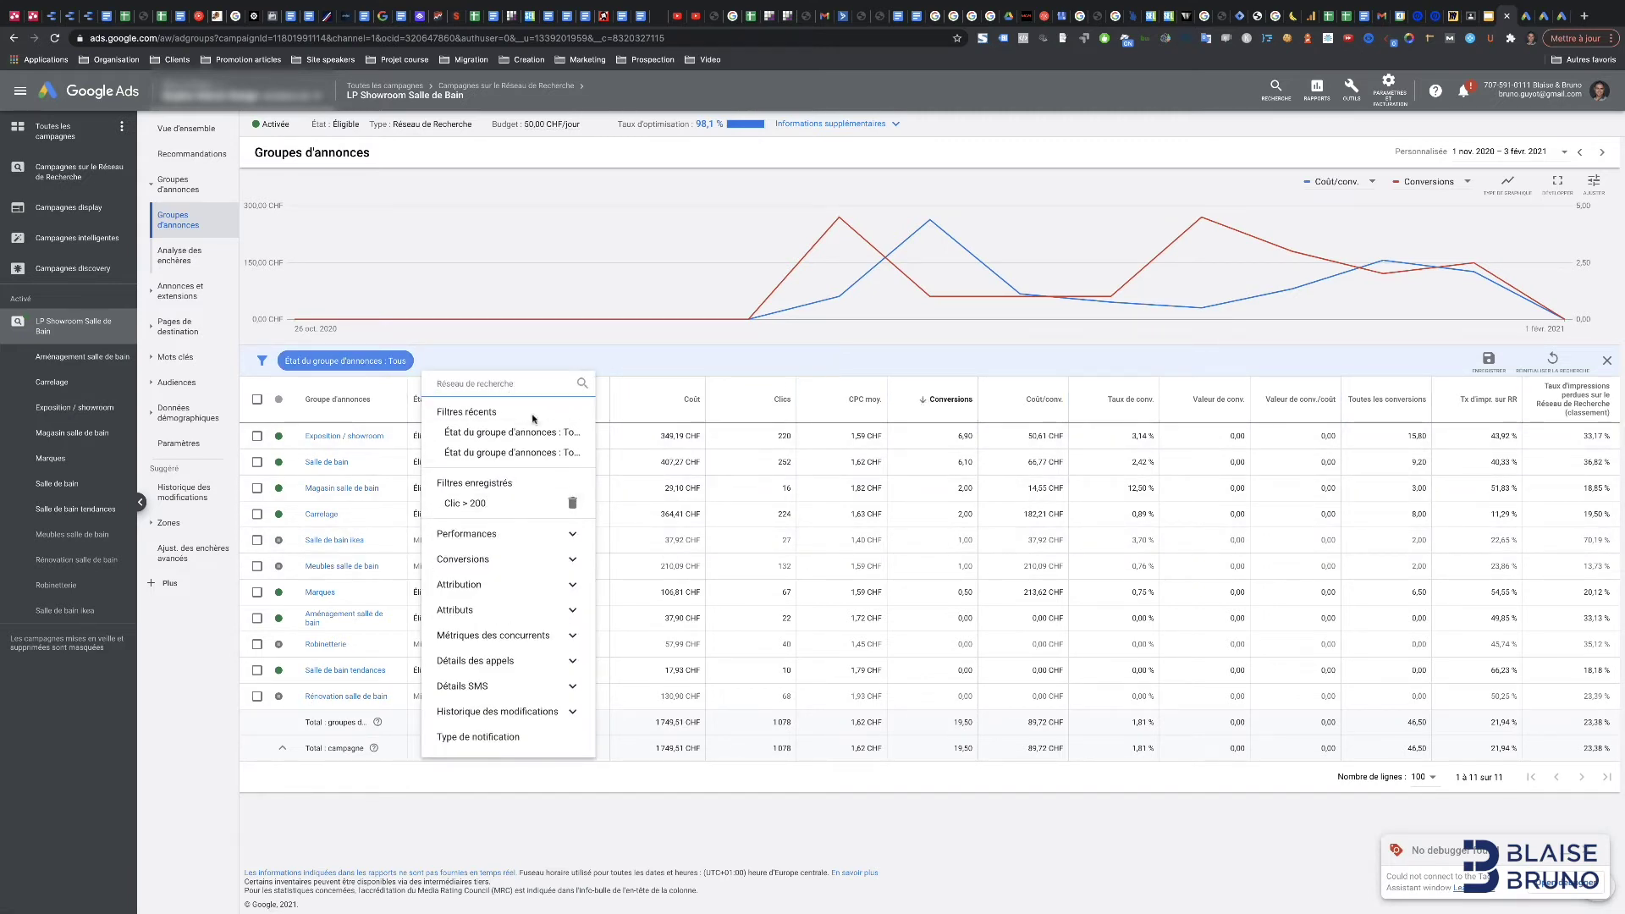
click(526, 564)
click(551, 584)
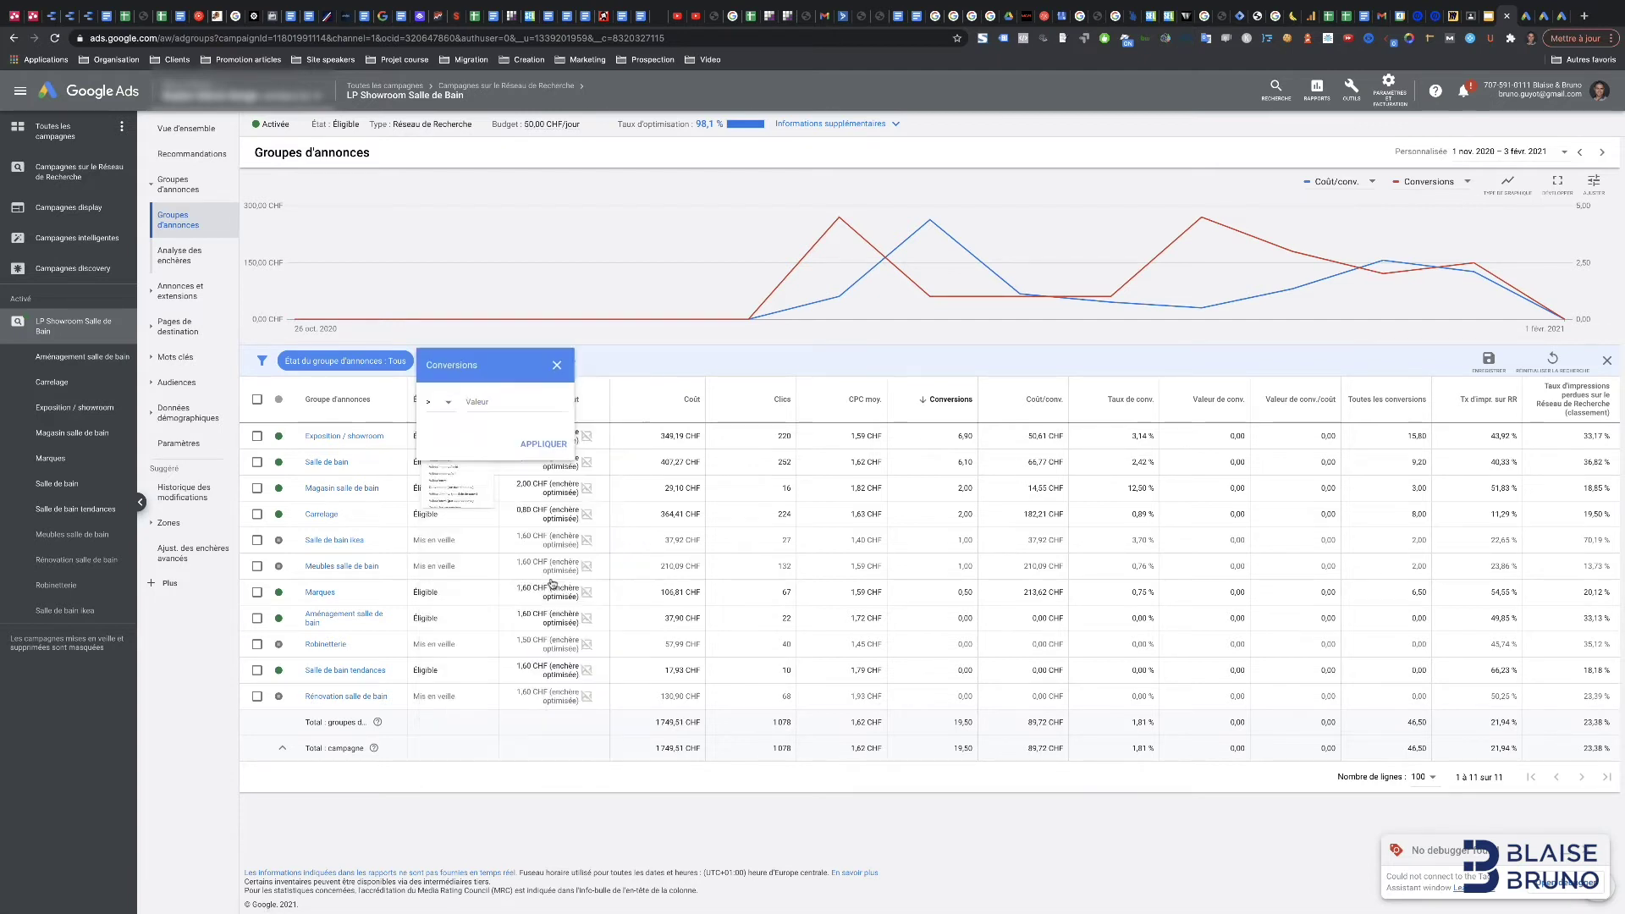
click(441, 404)
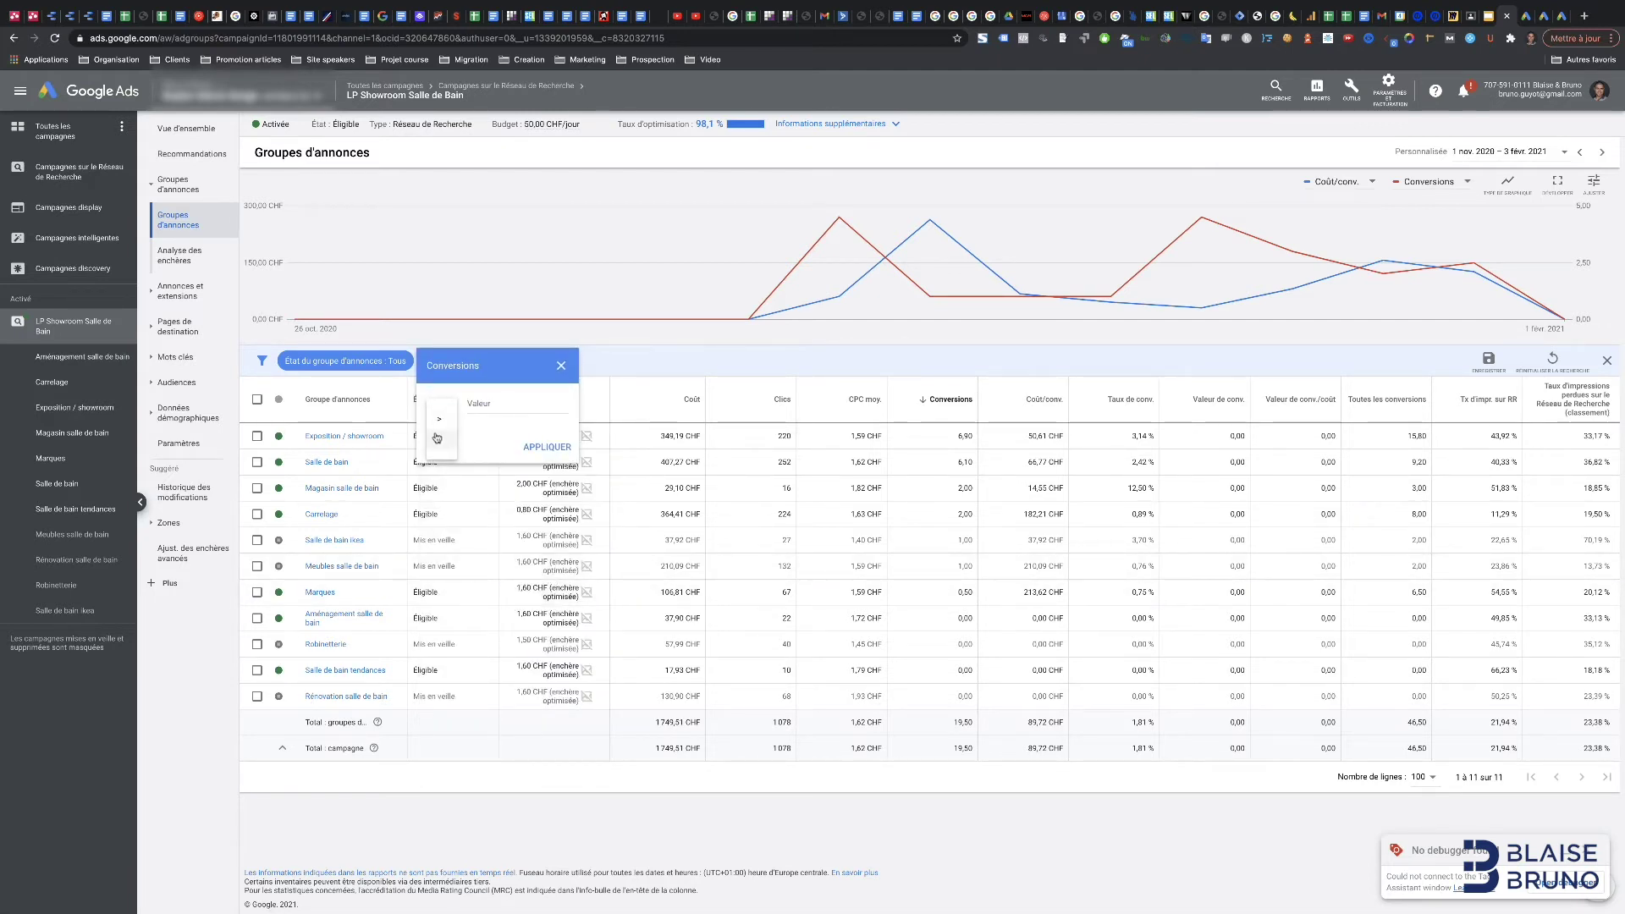
click(447, 441)
click(492, 407)
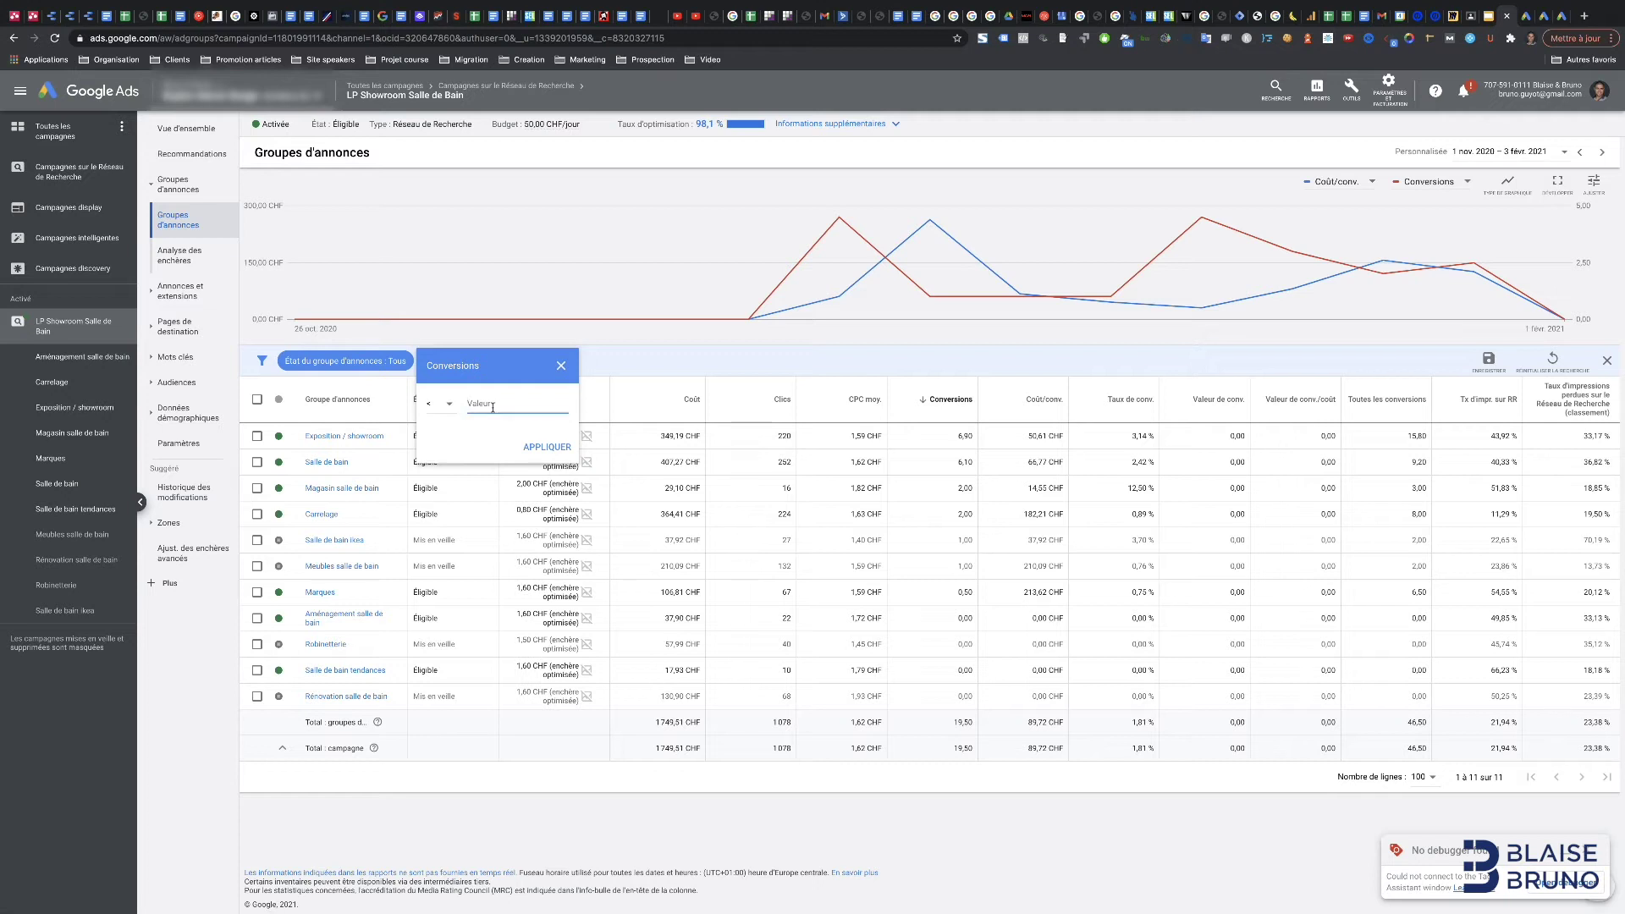
text(1)
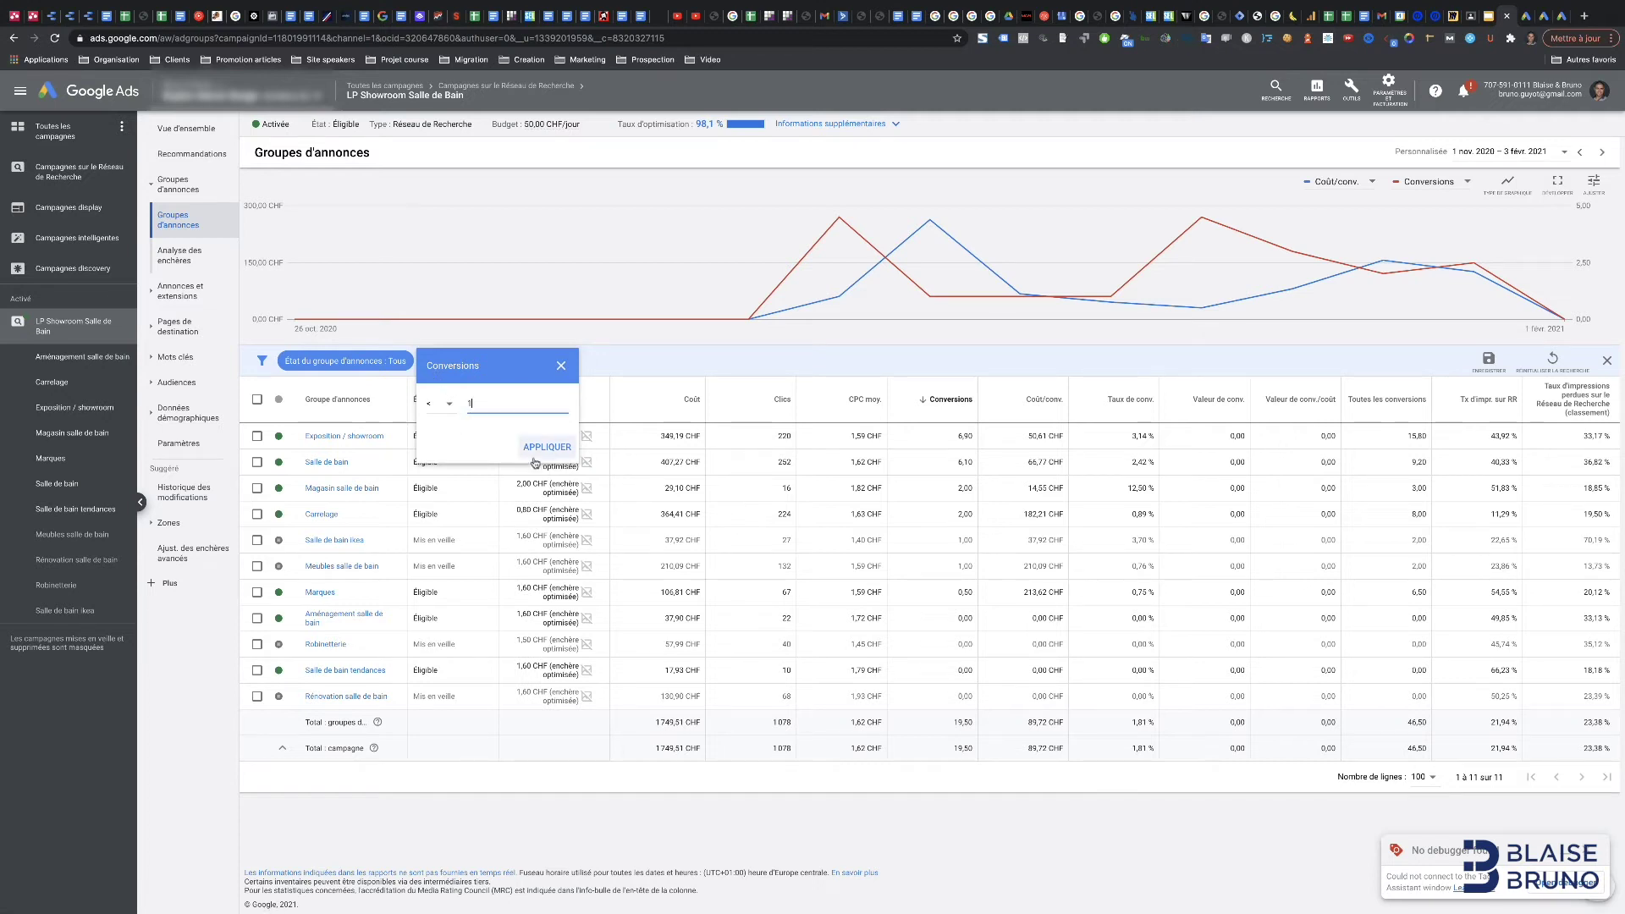
click(547, 447)
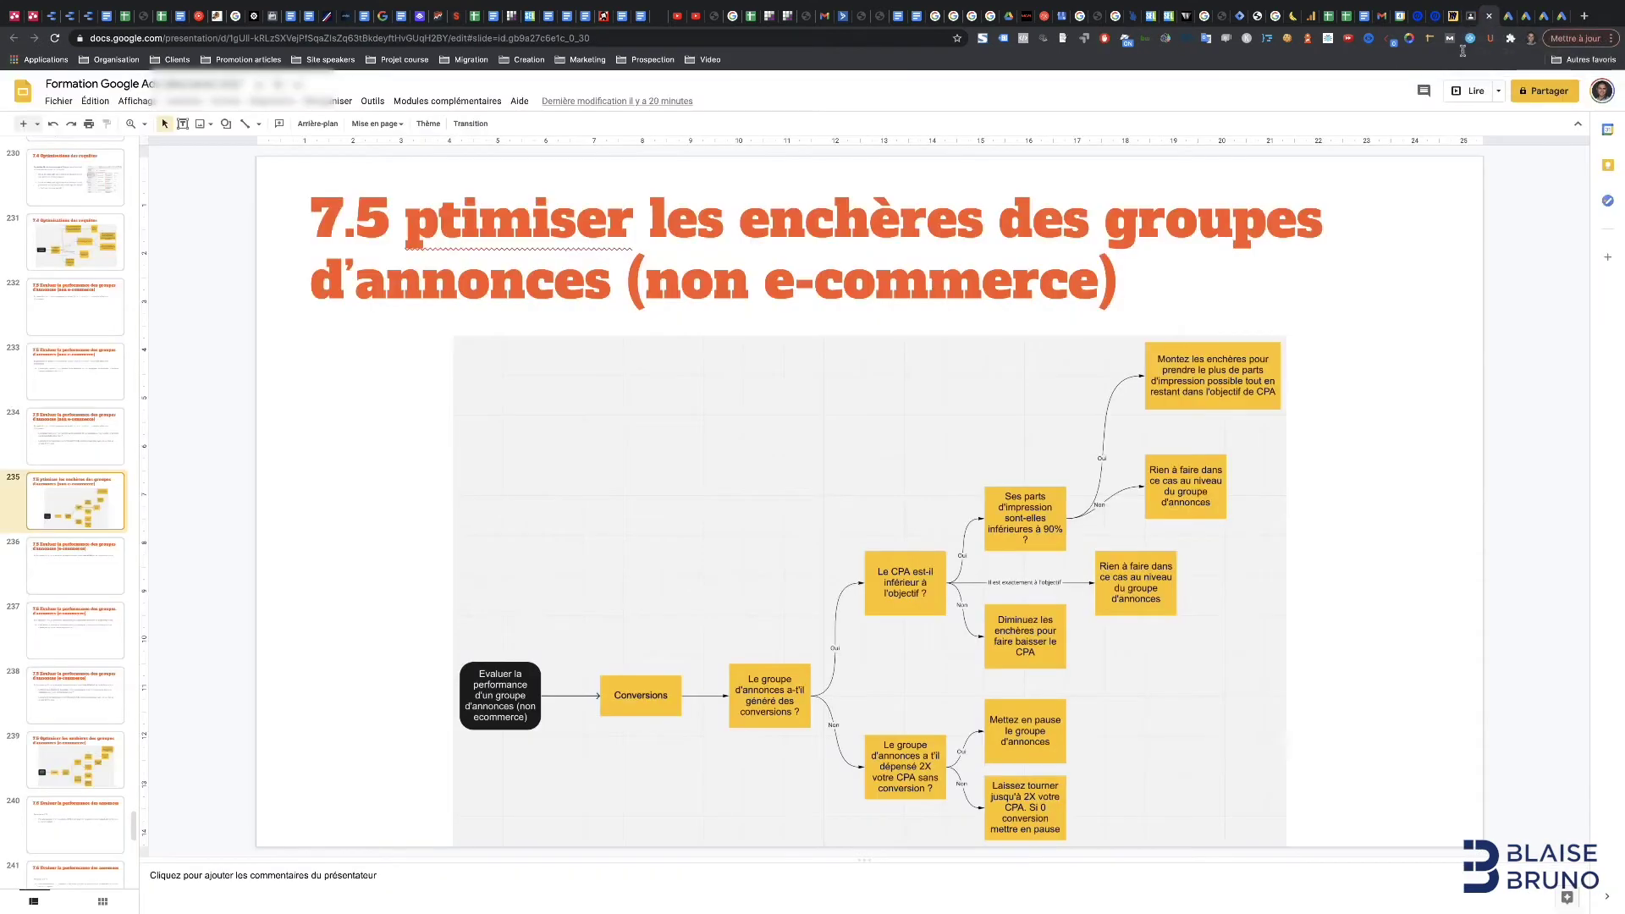
click(1489, 15)
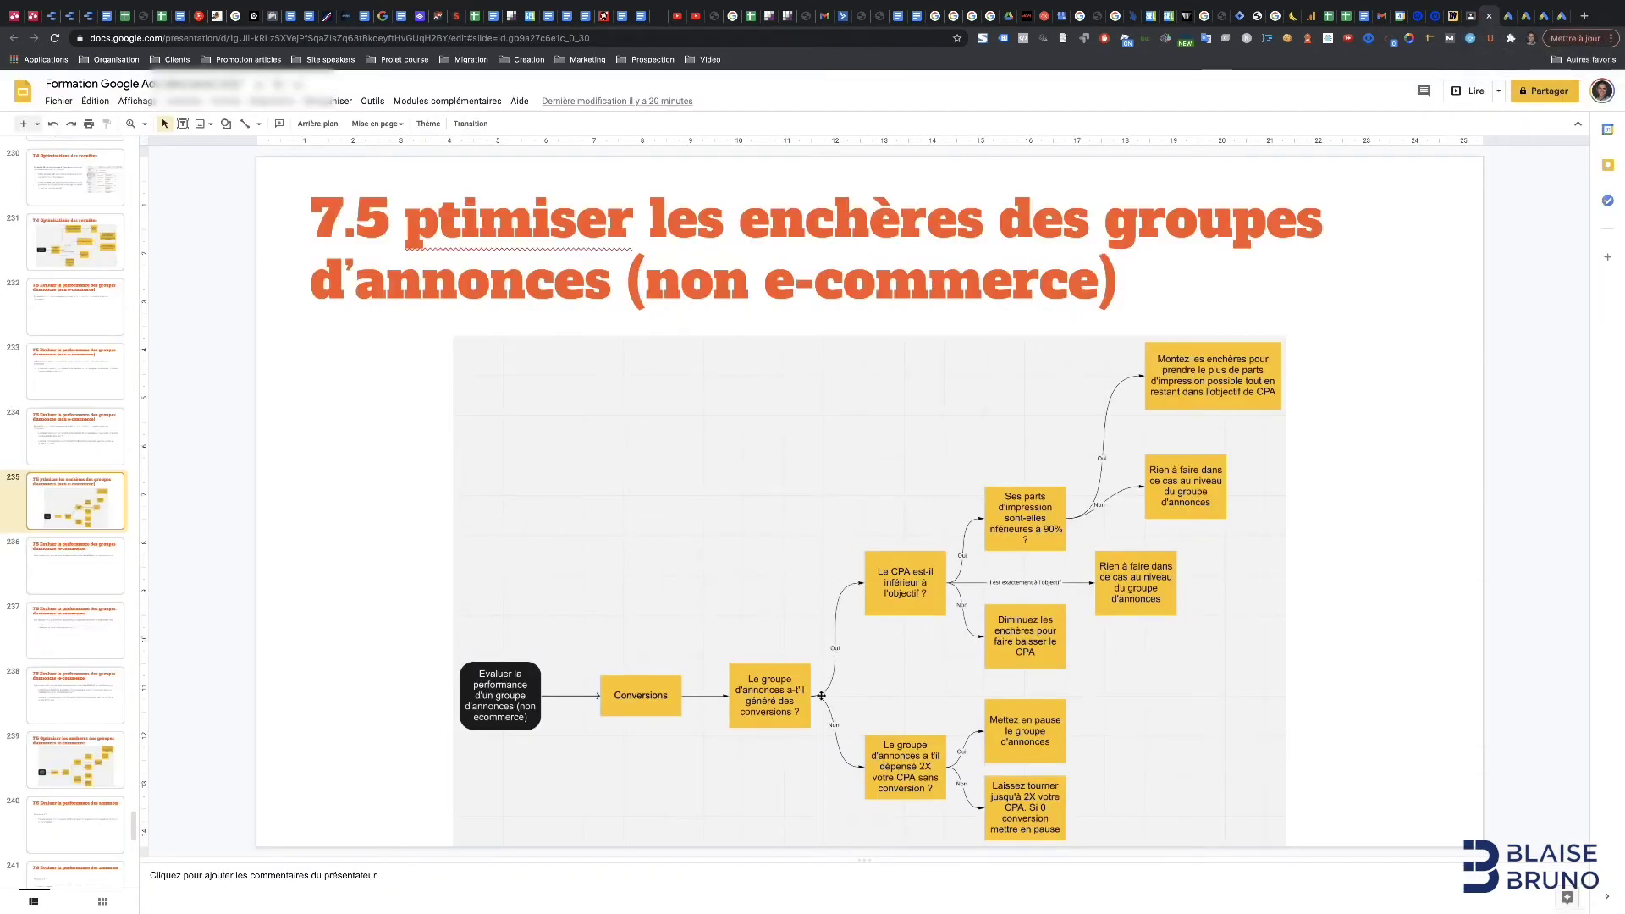
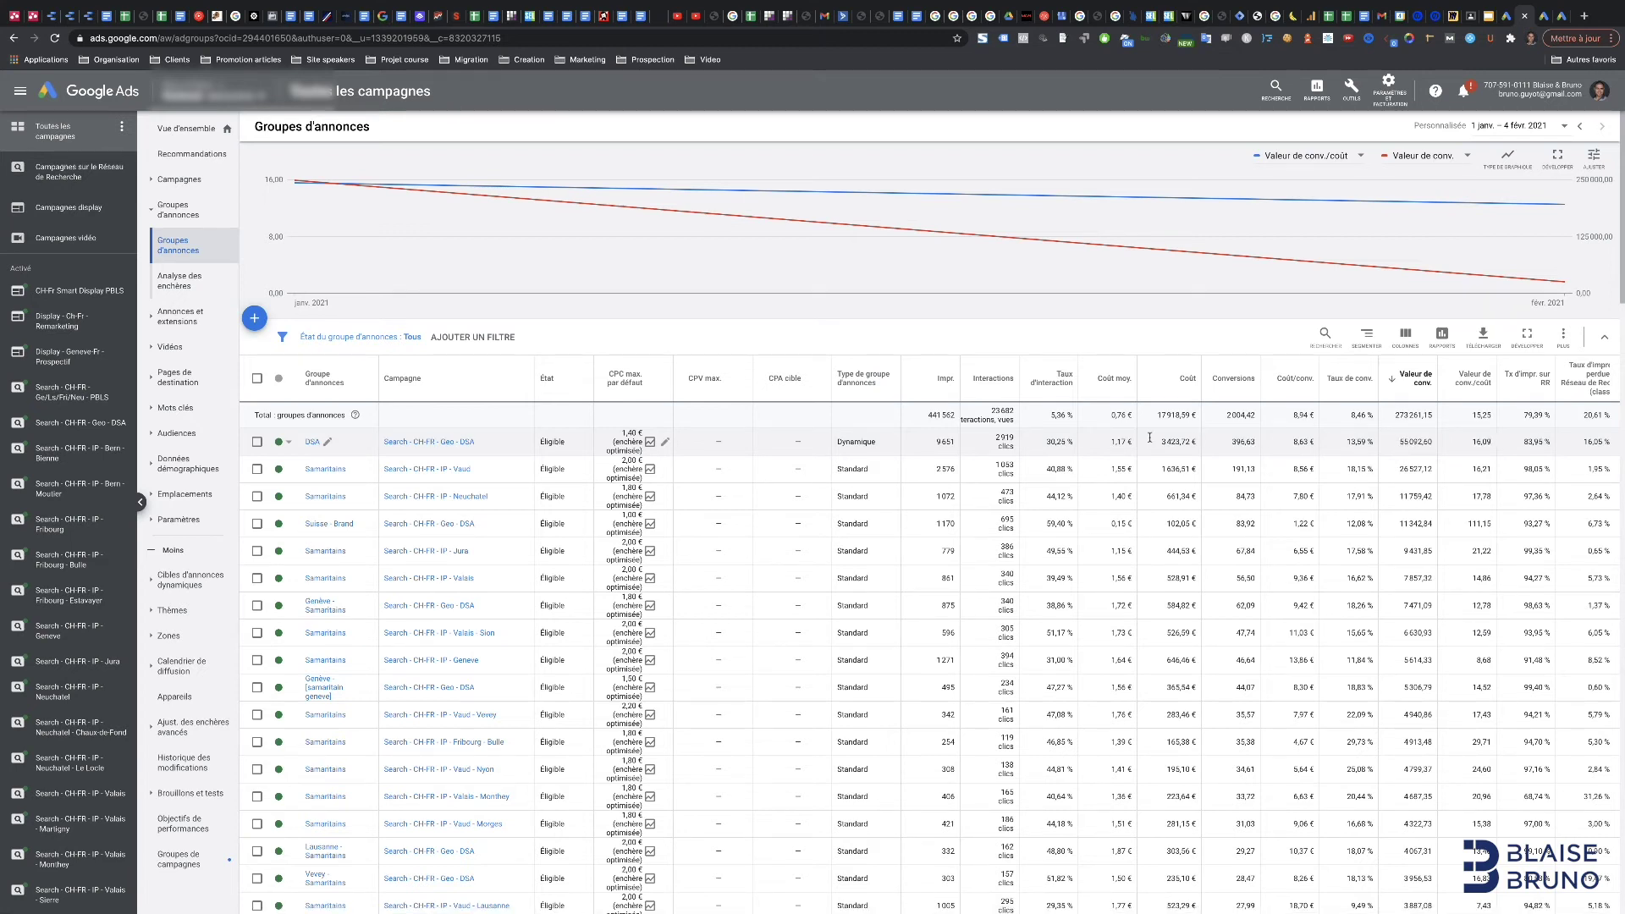
- Examine the DSA ad group's cost, conversion value and Valeur de conv./coût in the e-commerce account
double_click(1200, 441)
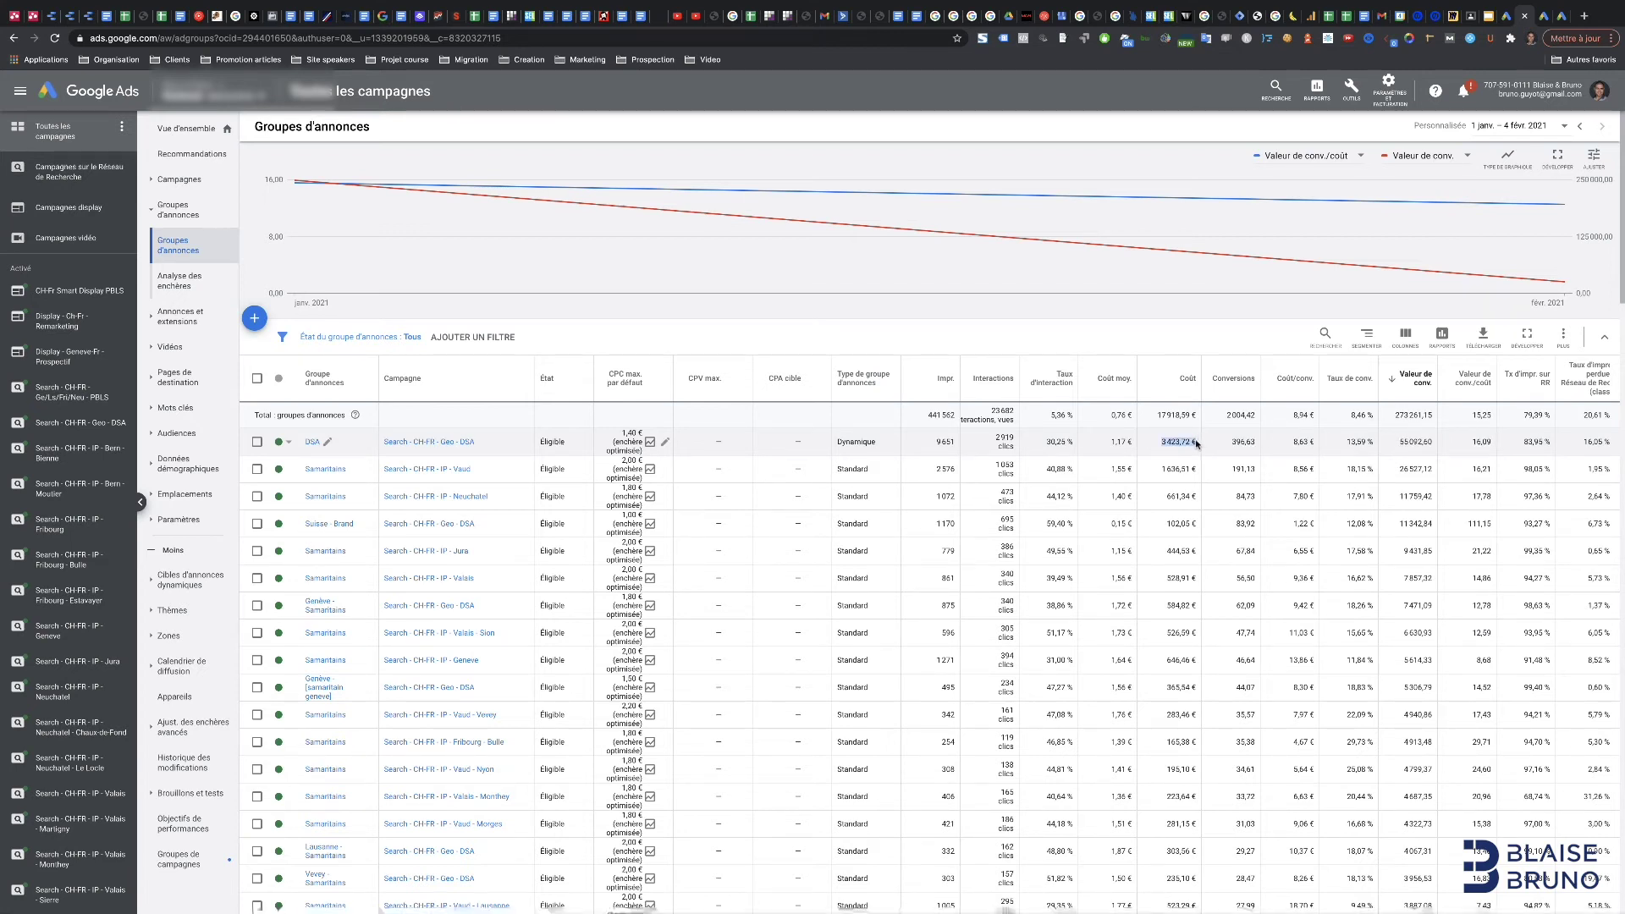
double_click(1414, 441)
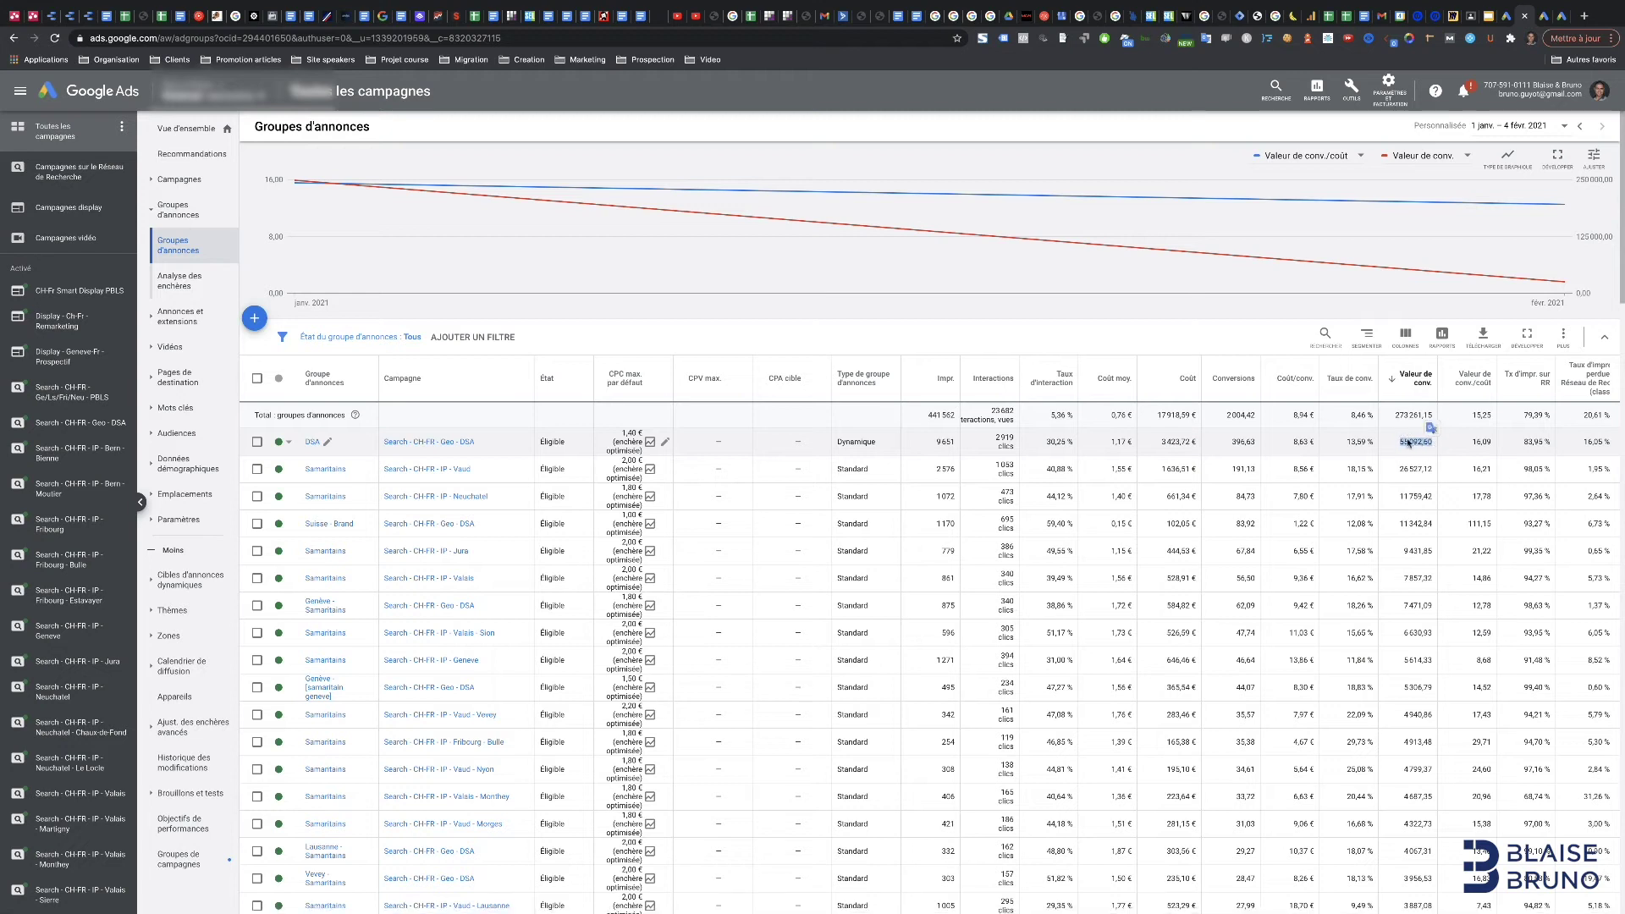
double_click(1480, 442)
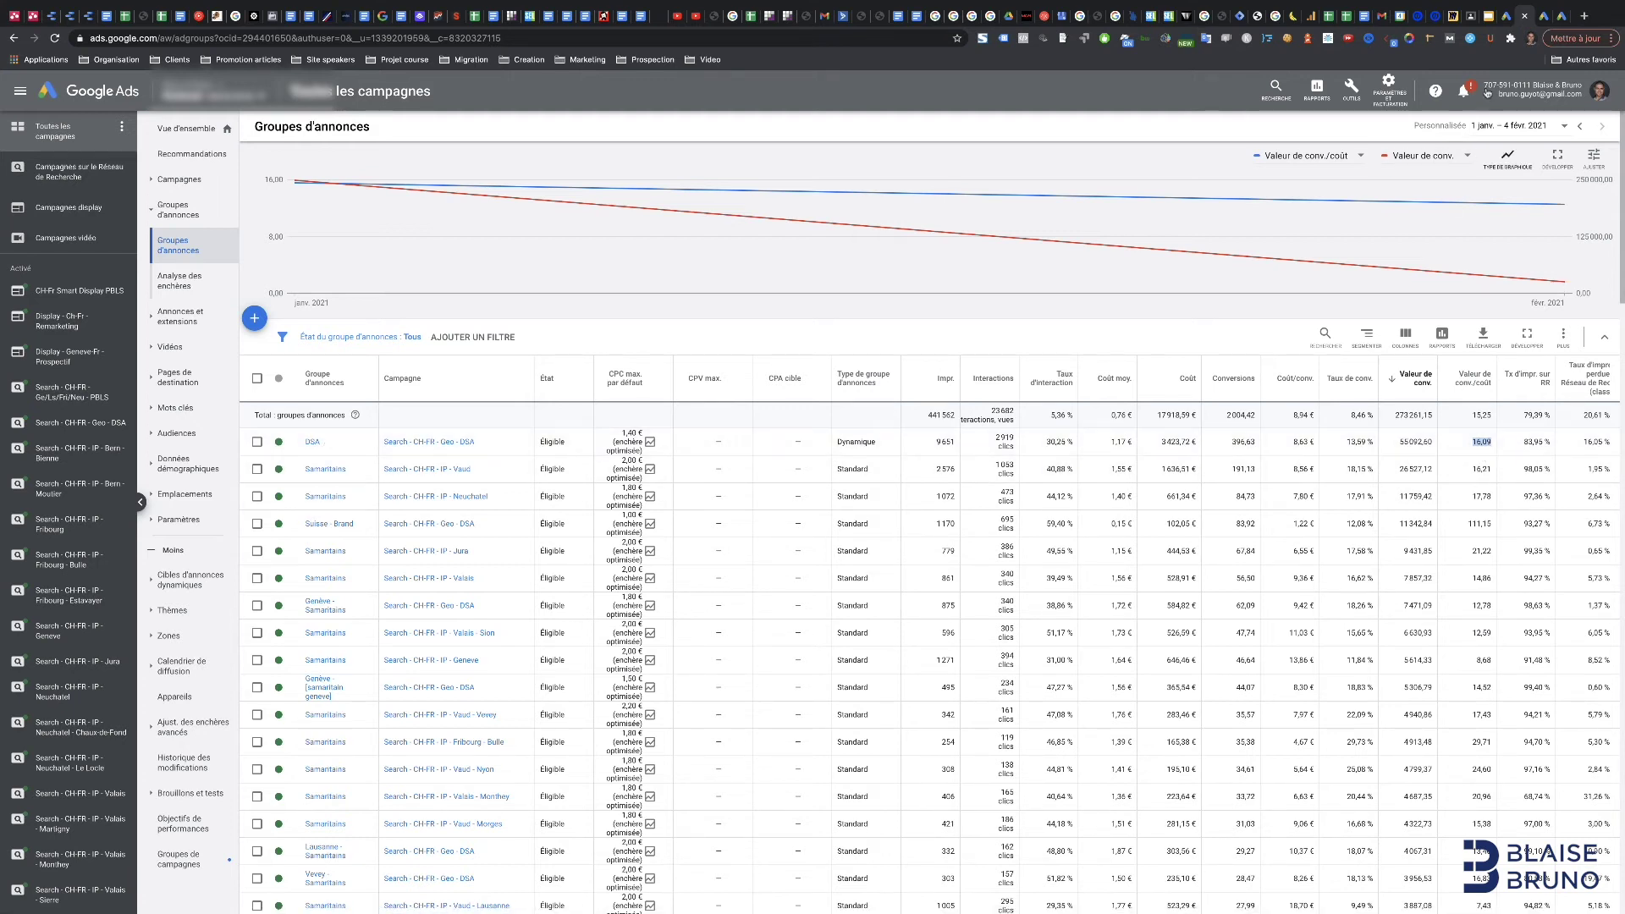
- Compare the DSA ad group's Valeur de conv./coût and impression share with the e-commerce decision tree in Google Slides
click(1486, 22)
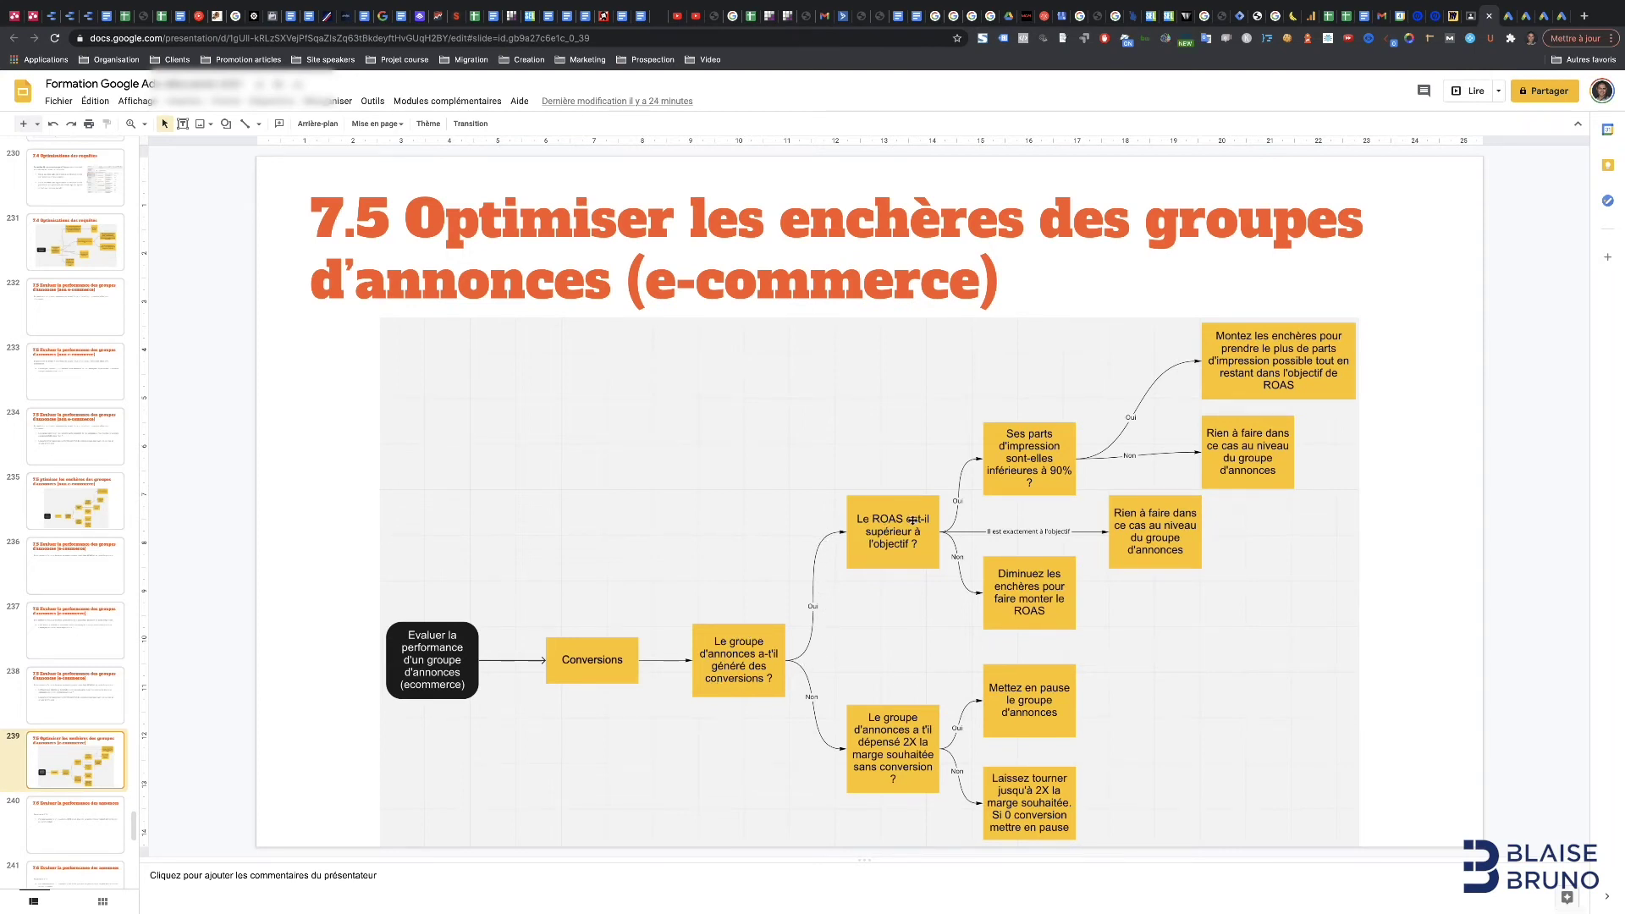
click(1520, 15)
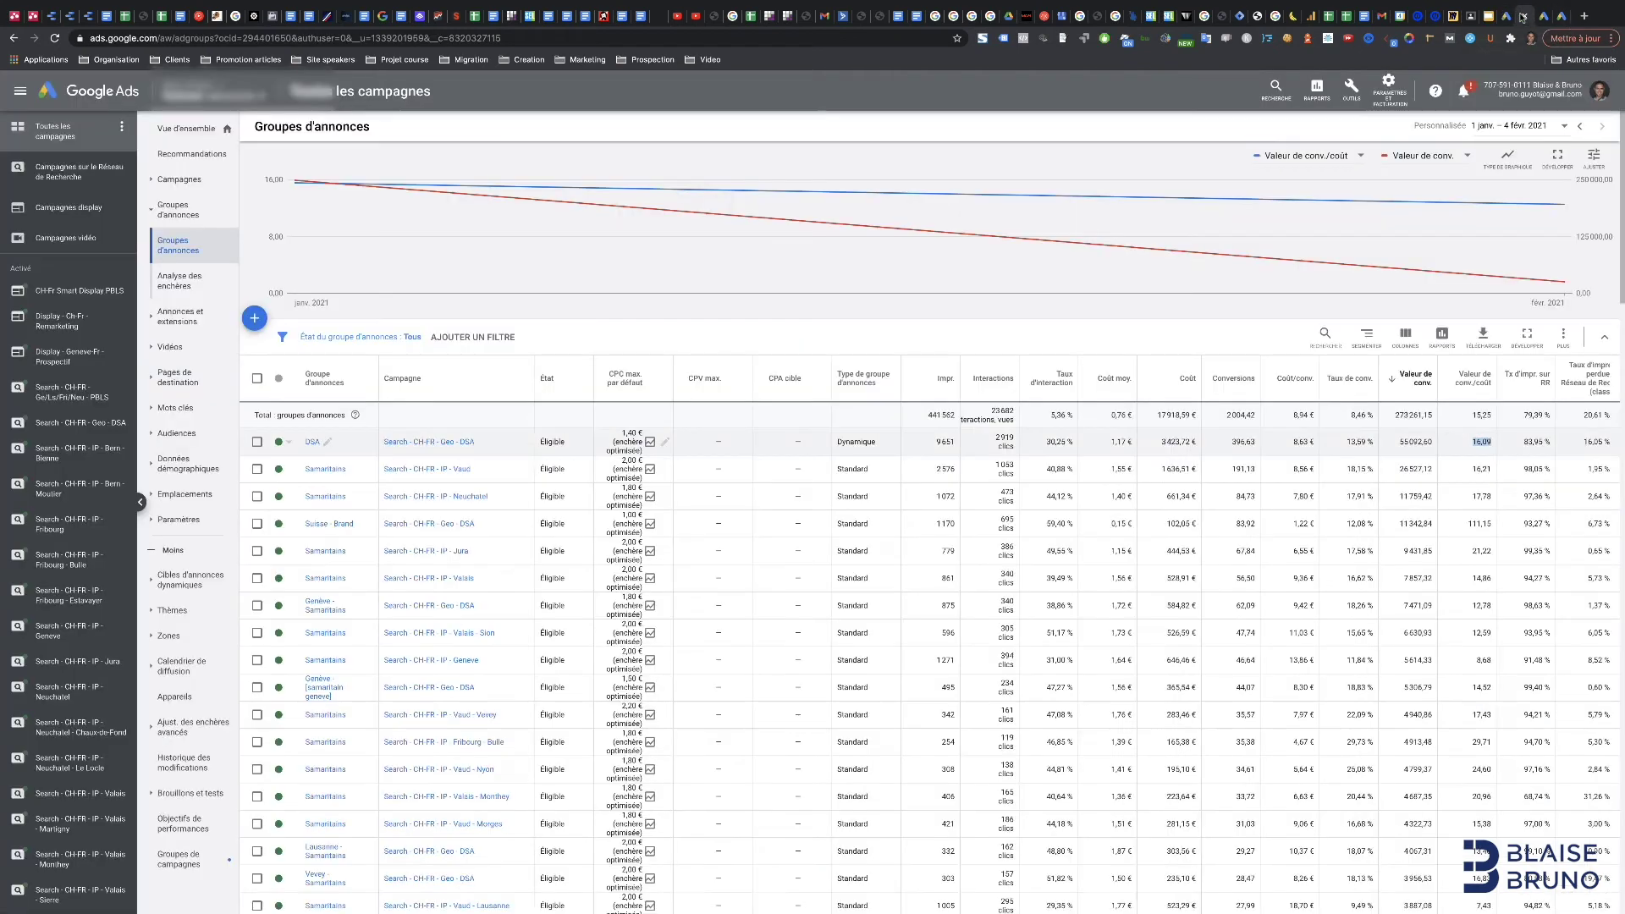
click(1483, 445)
drag(1471, 447, 1493, 446)
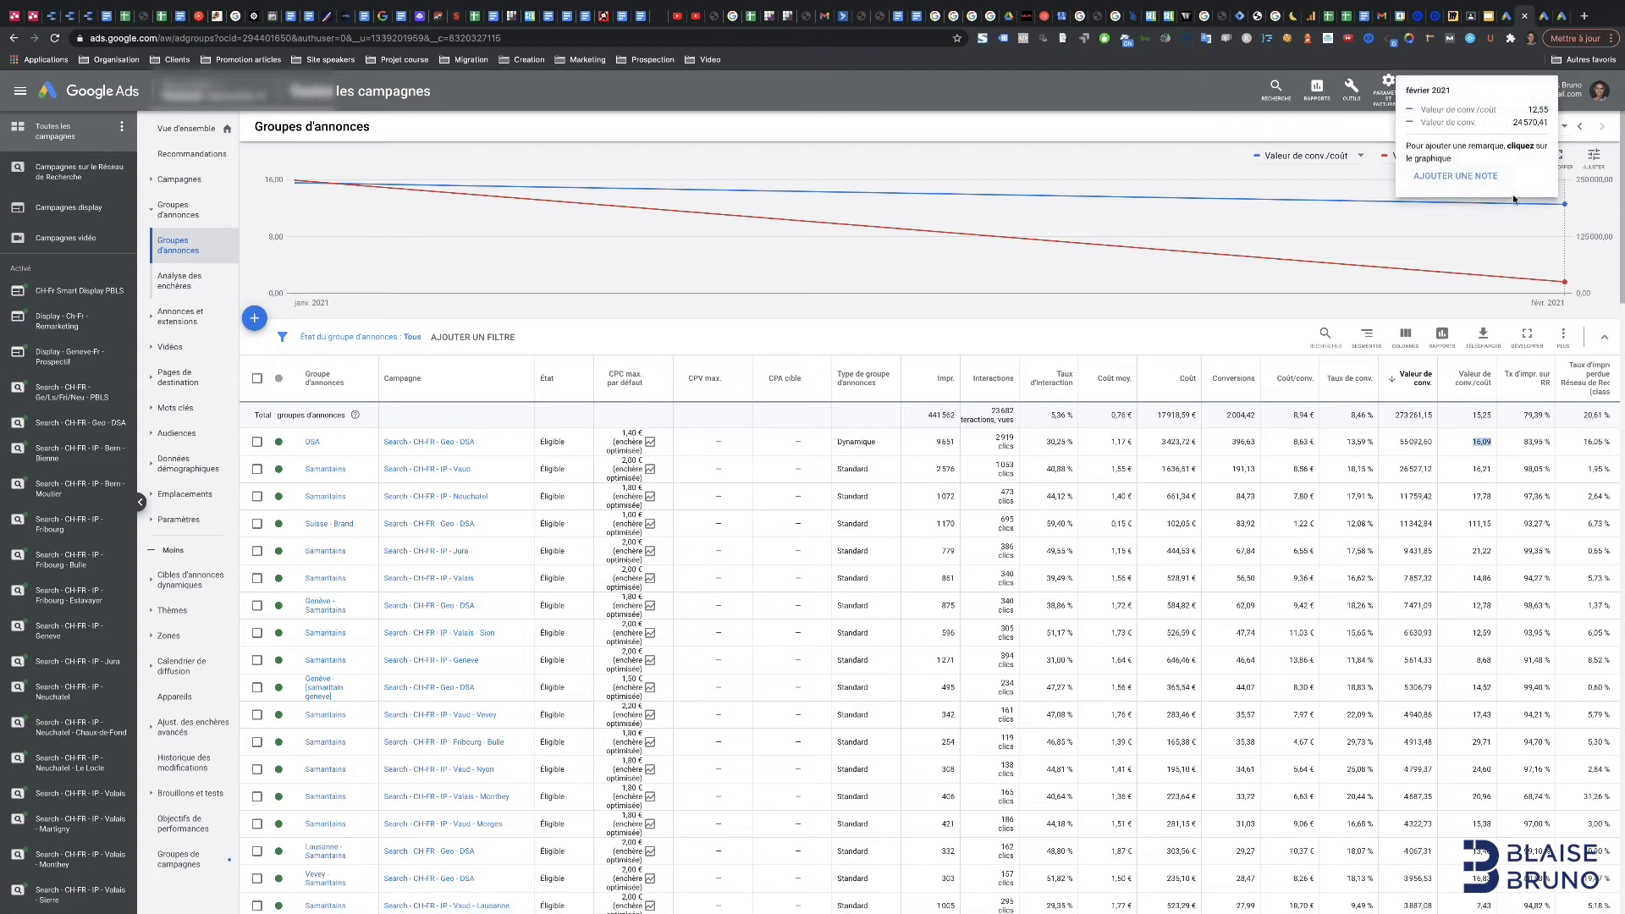
click(1493, 18)
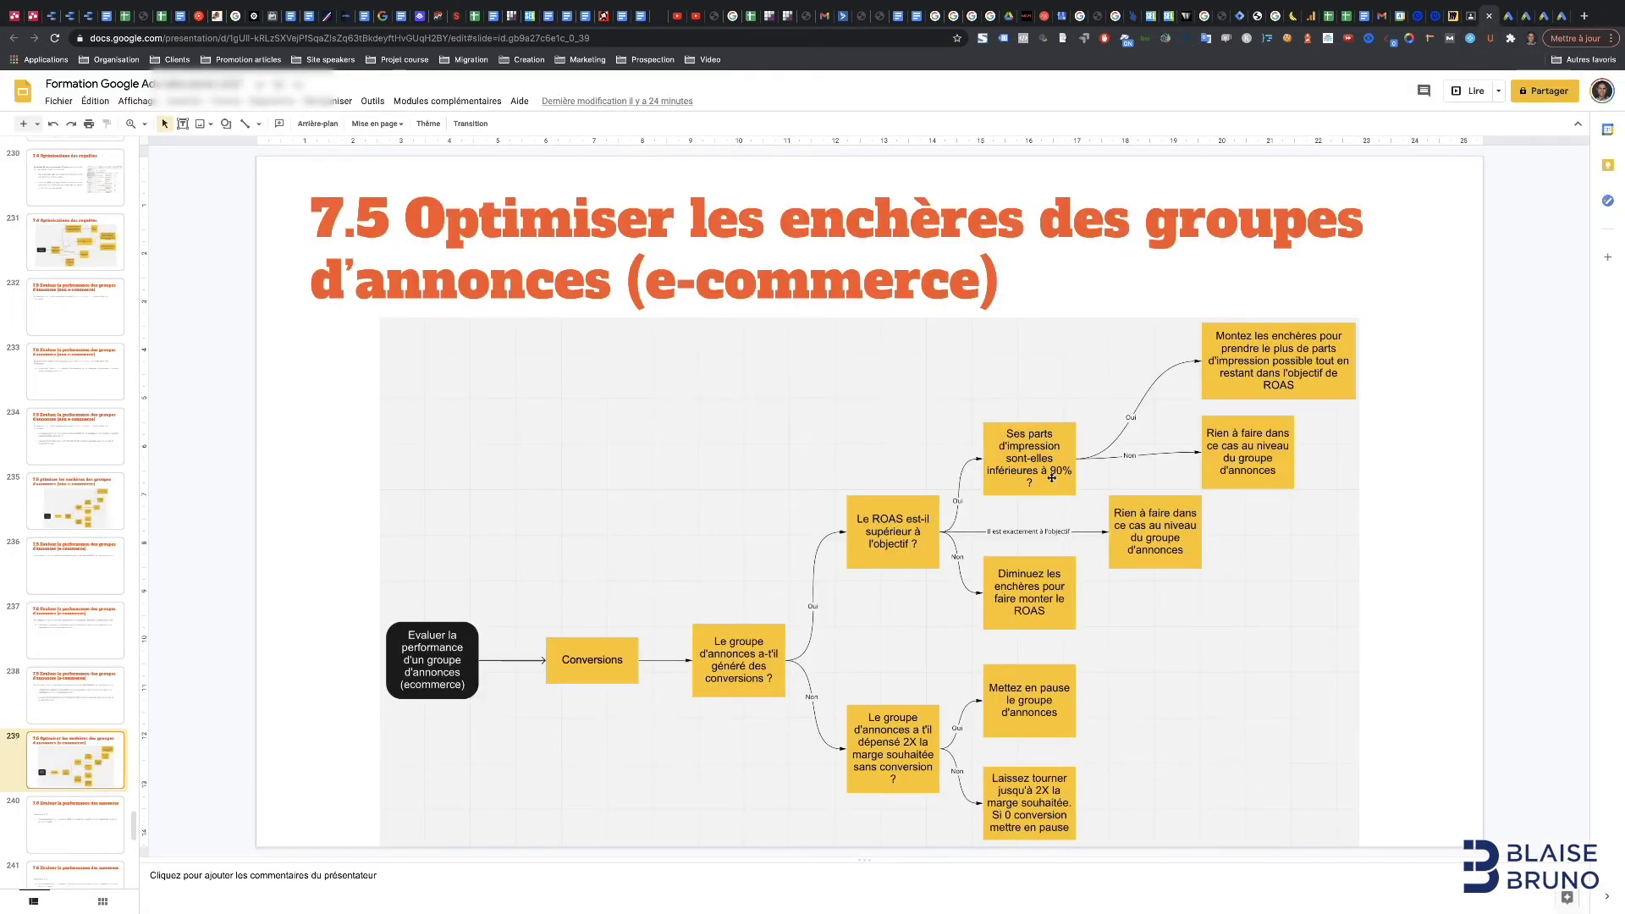
click(1507, 17)
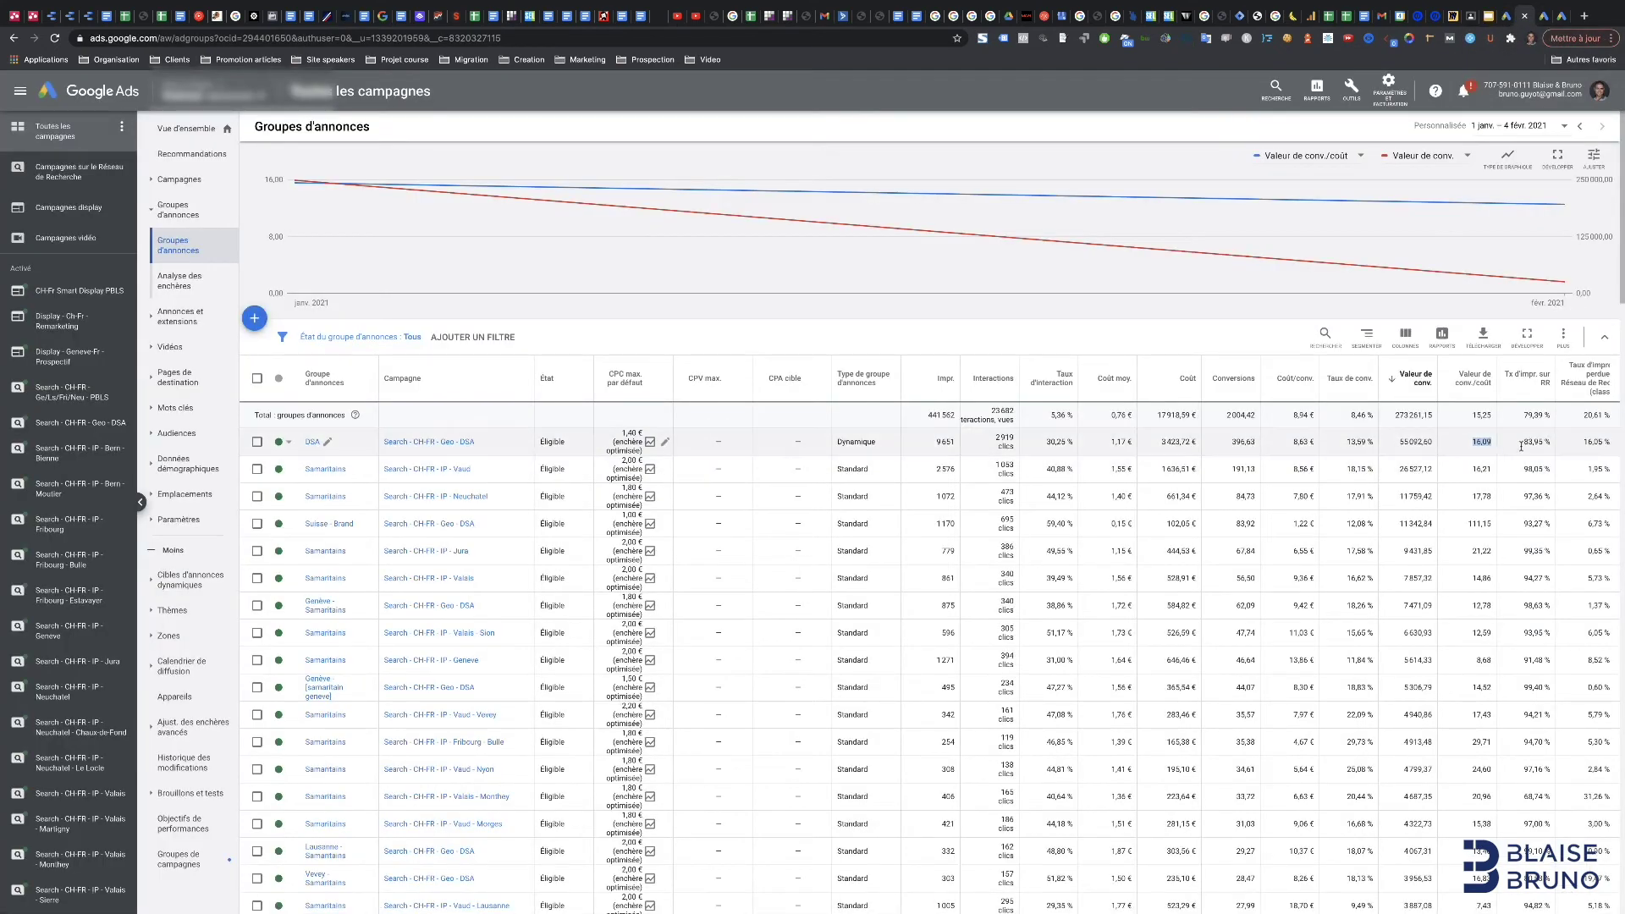
drag(1524, 441, 1546, 441)
click(1535, 445)
double_click(1479, 441)
- Set the DSA ad group's maximum CPC to 1,80 €
click(665, 441)
double_click(707, 465)
text(1,80)
key(Return)
- Check the DSA ad group's average CPC and Valeur de conv./coût, and review the ROAS branches in Google Slides
drag(1109, 442, 1132, 442)
drag(1471, 442, 1492, 442)
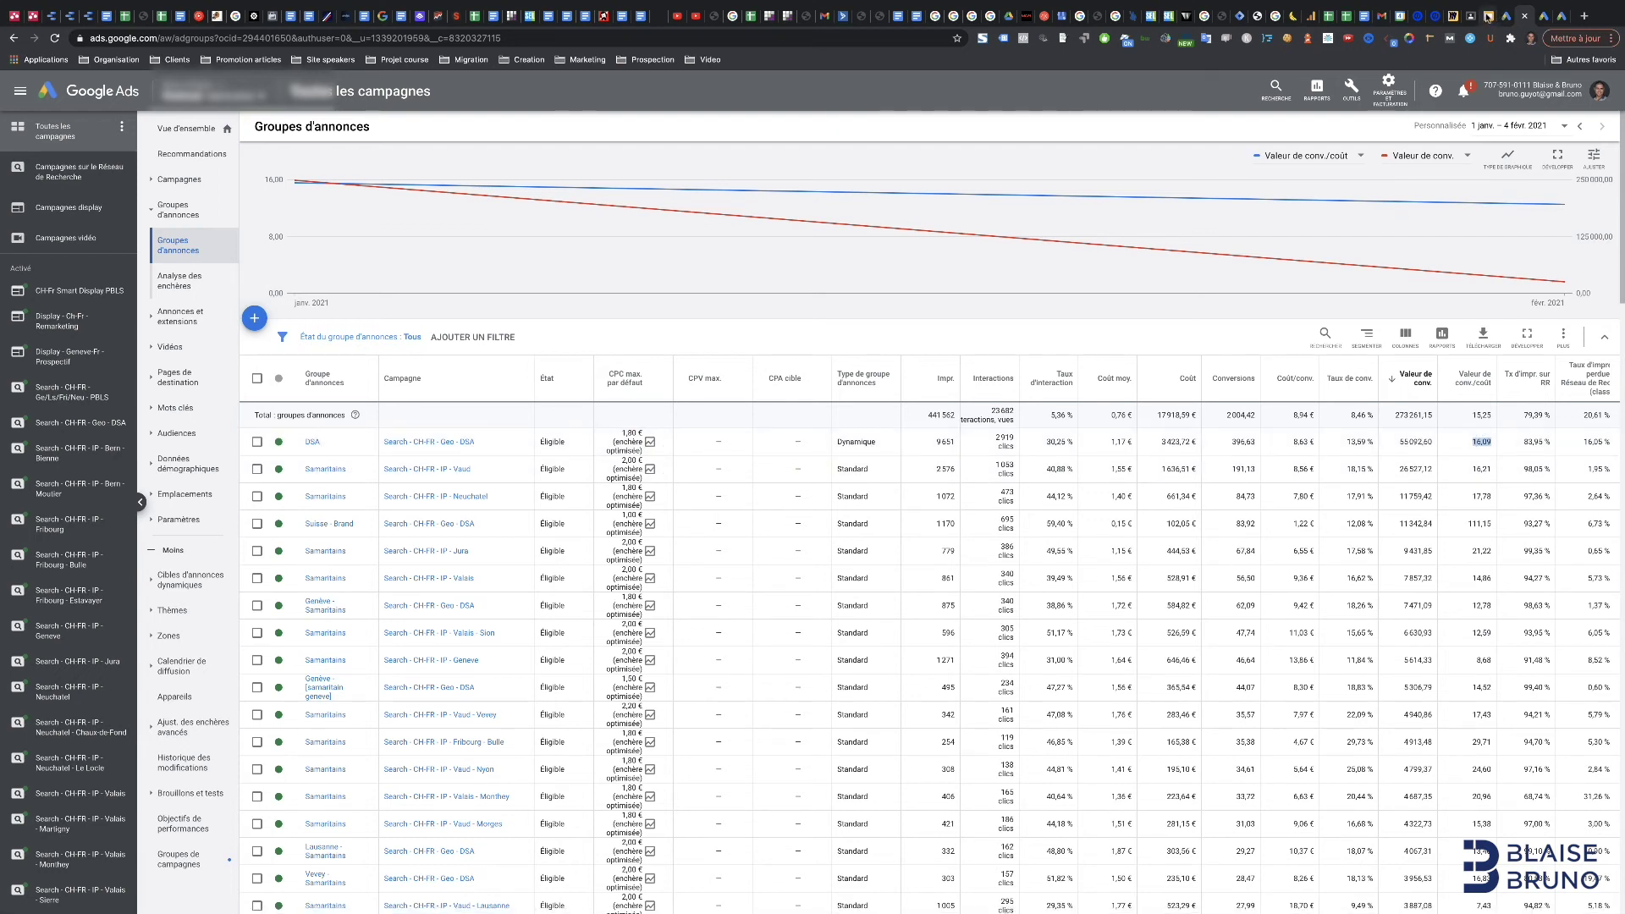
click(1488, 16)
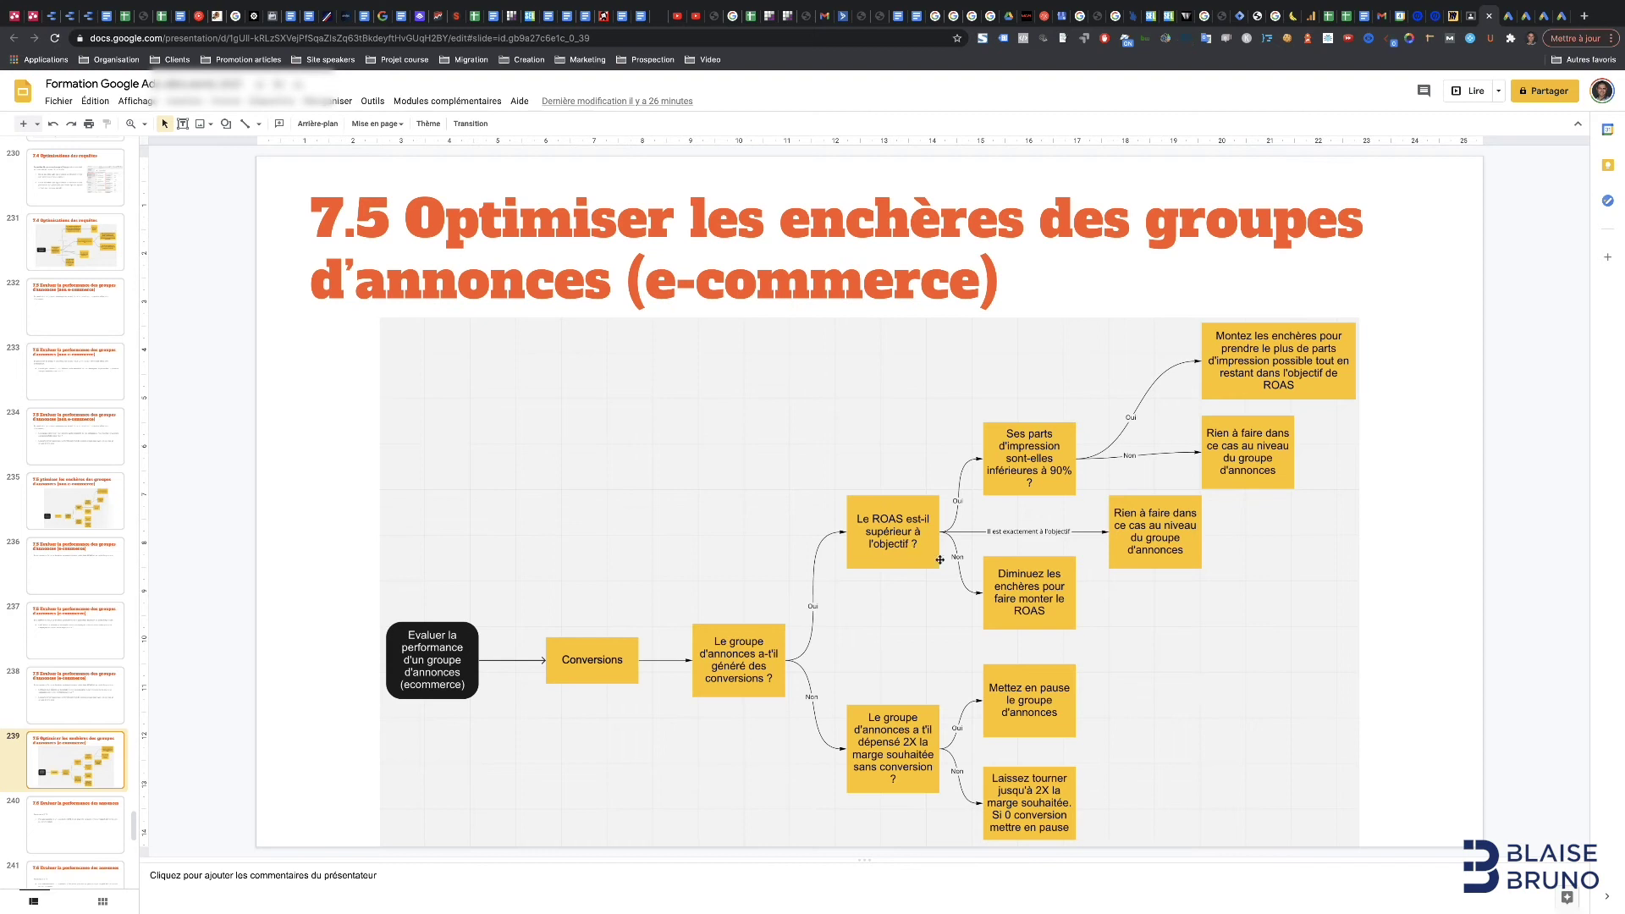
click(1526, 15)
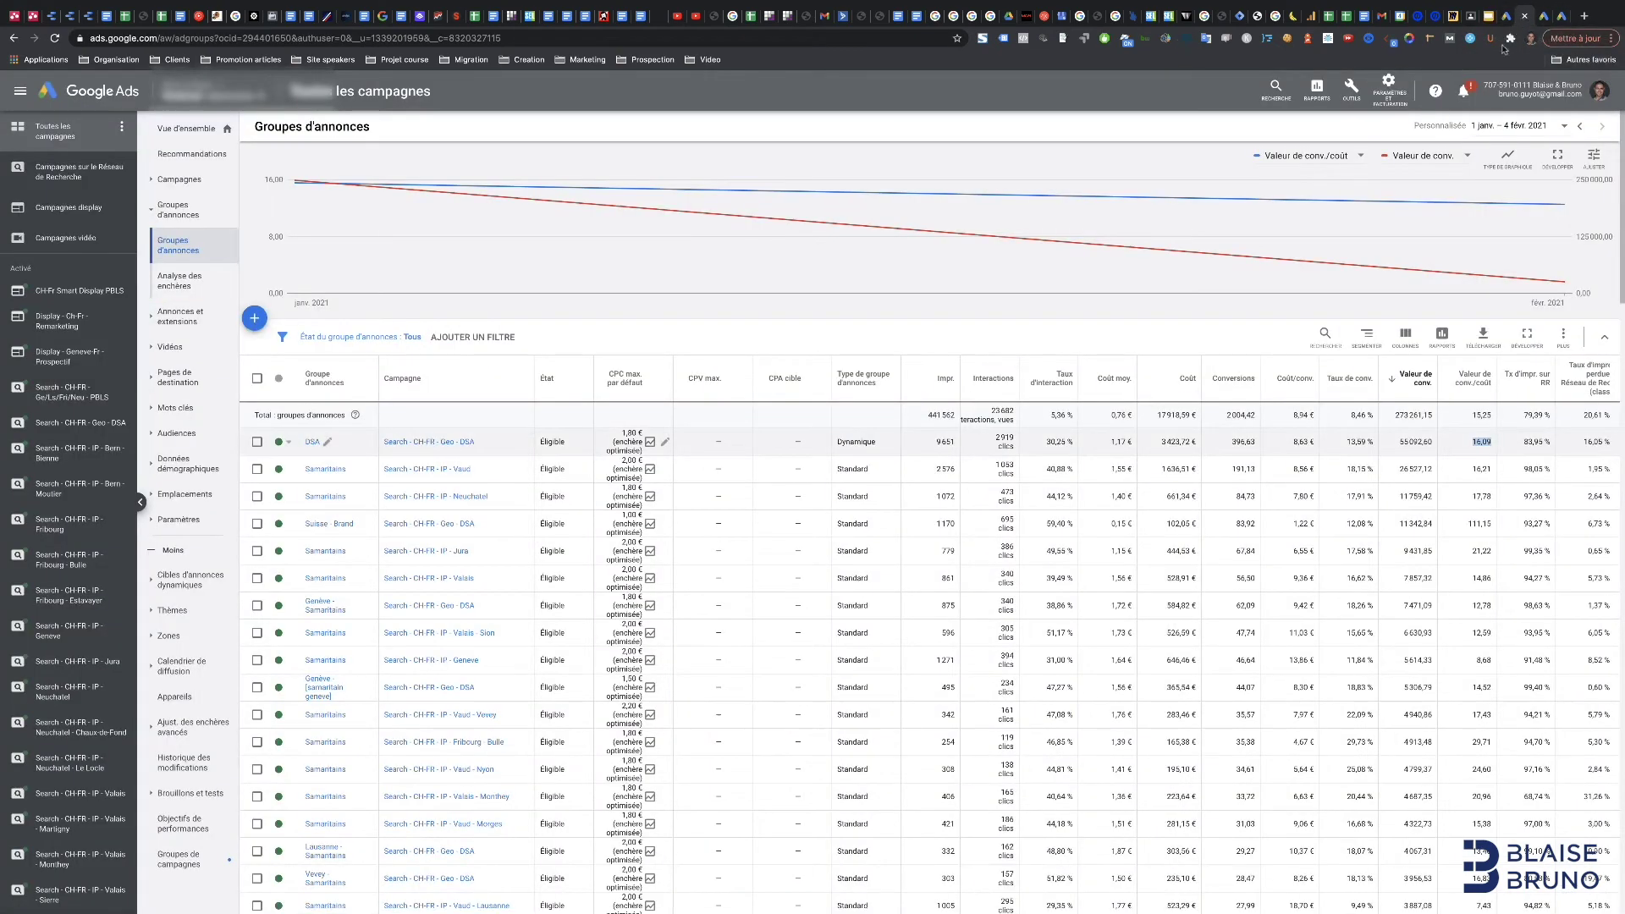
- Filter the ad groups to those with Valeur de conv./coût < 12
mouse_move(554, 366)
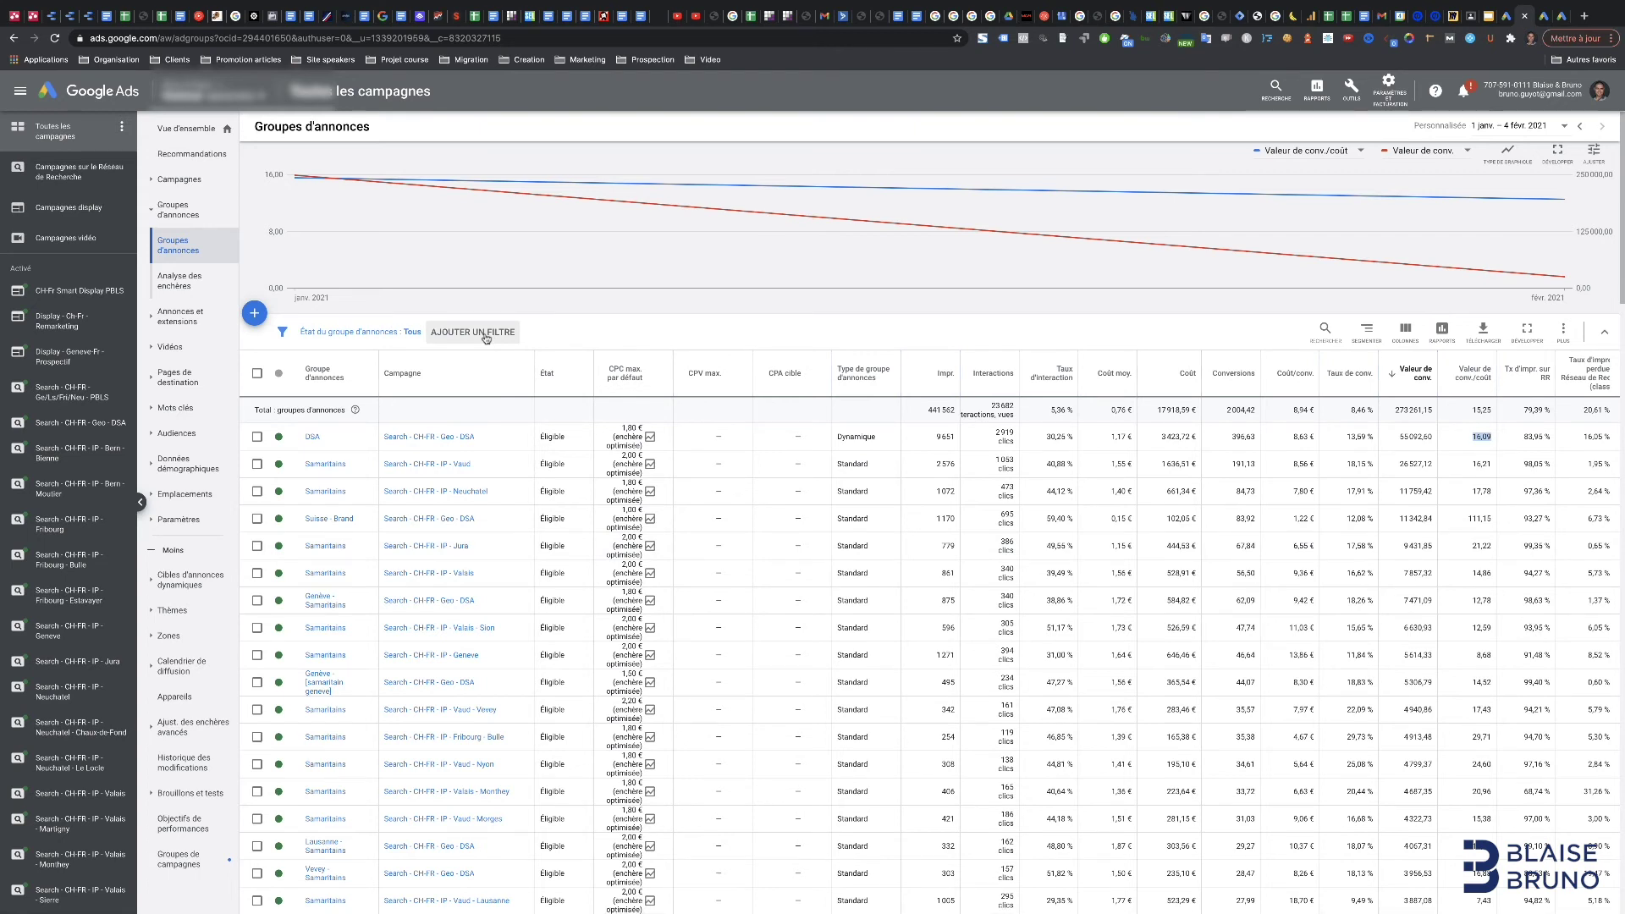
click(474, 332)
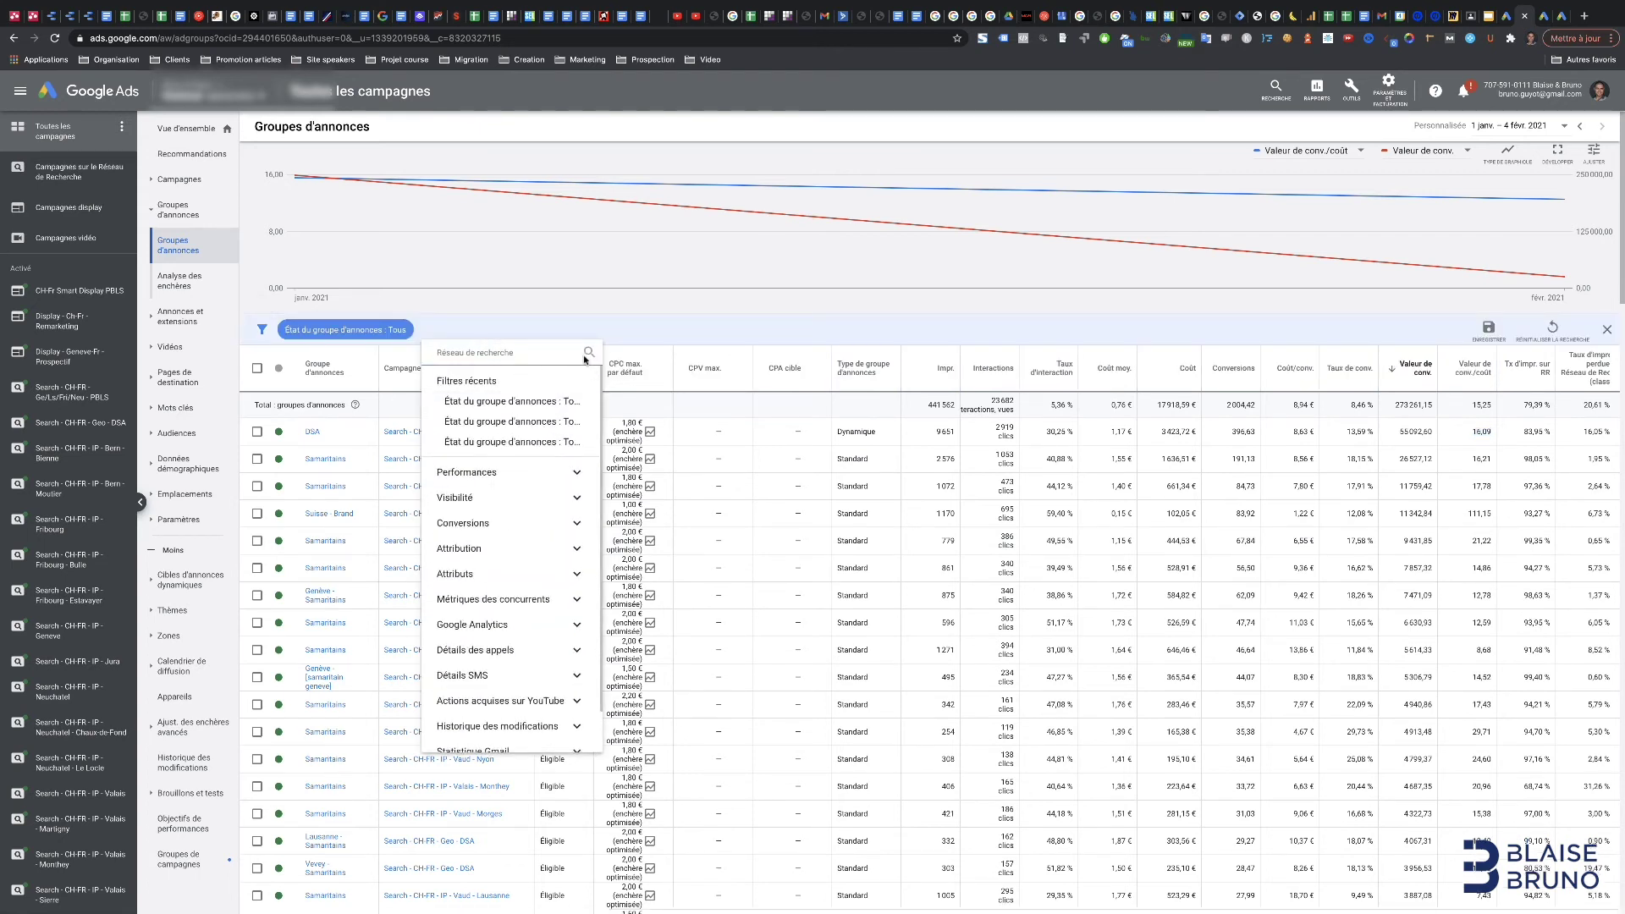
text(valeur)
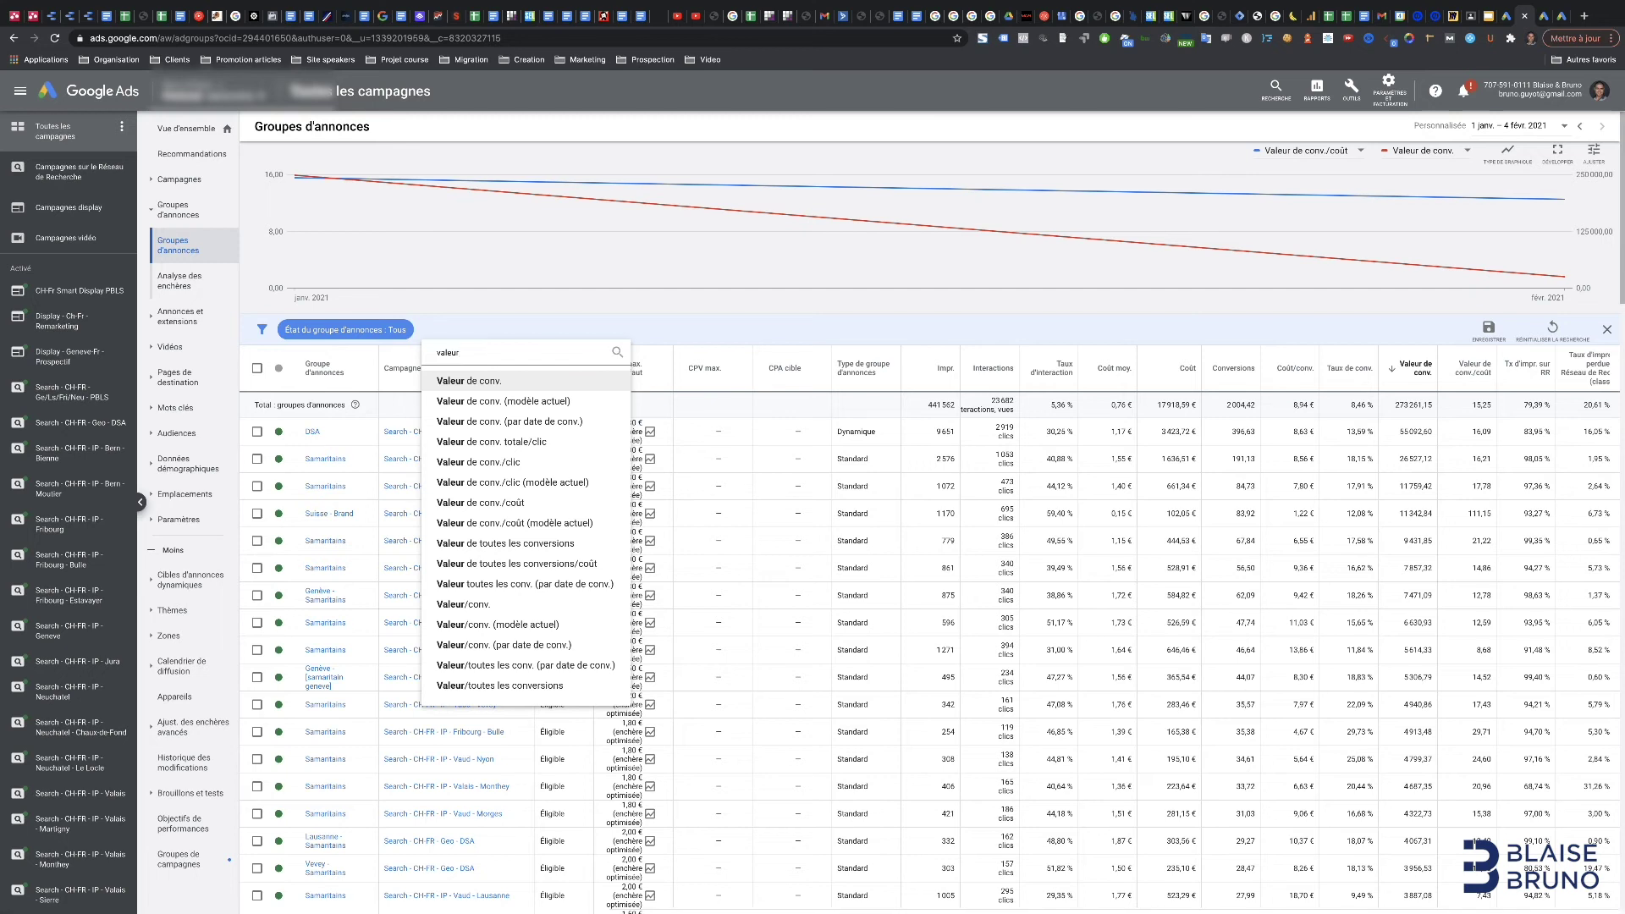
click(525, 502)
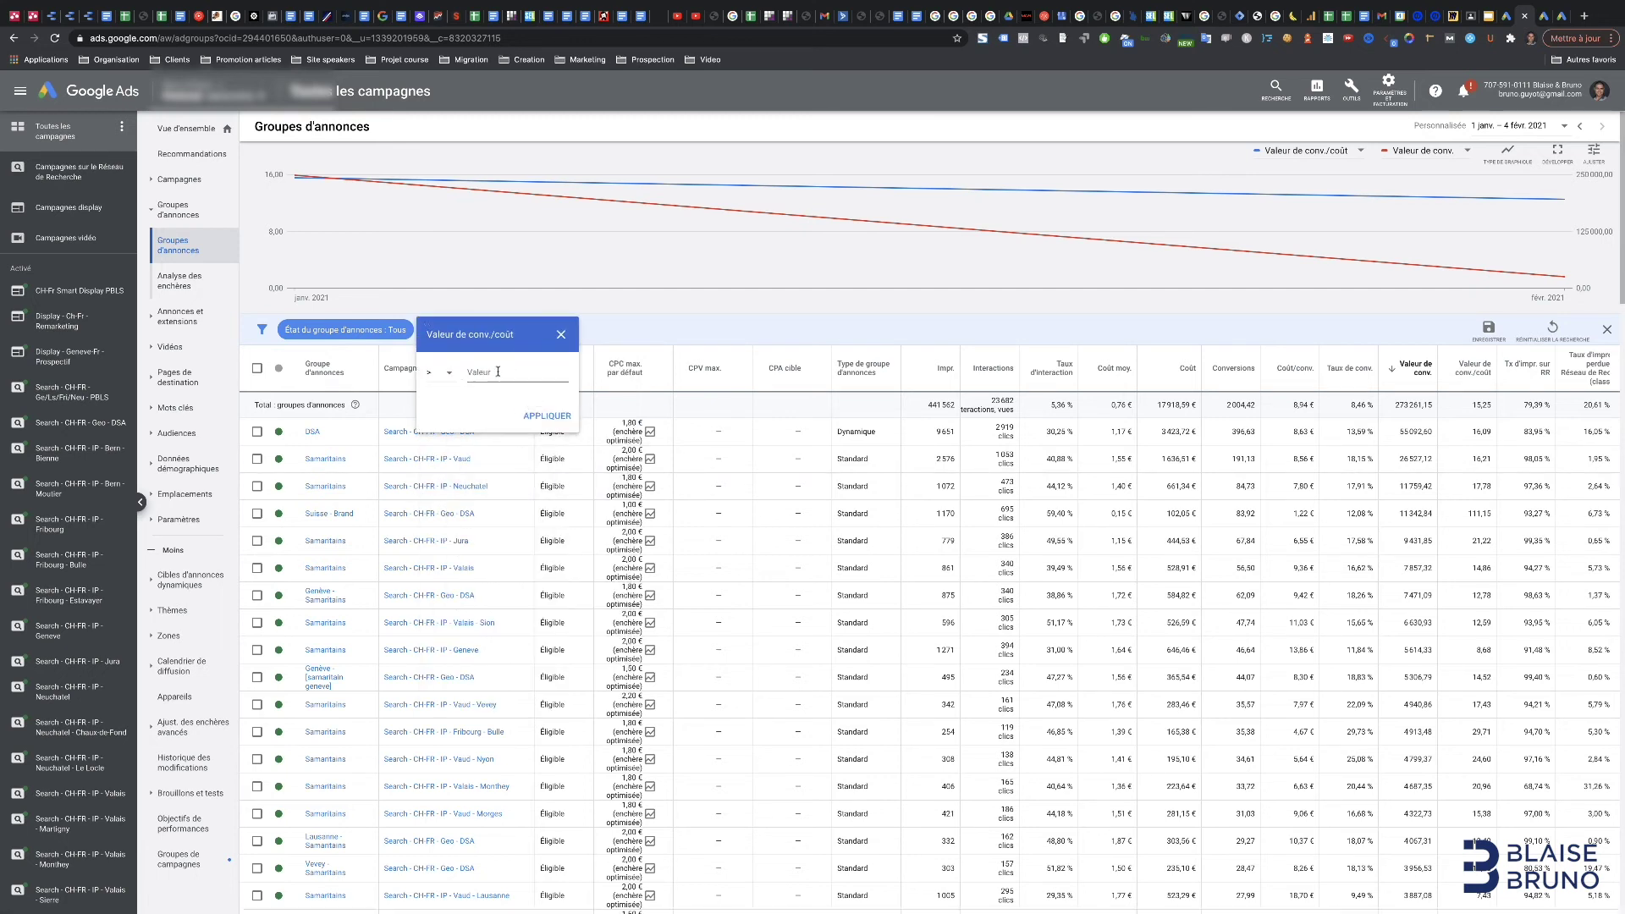
click(446, 377)
click(447, 402)
click(503, 374)
text(12)
click(547, 416)
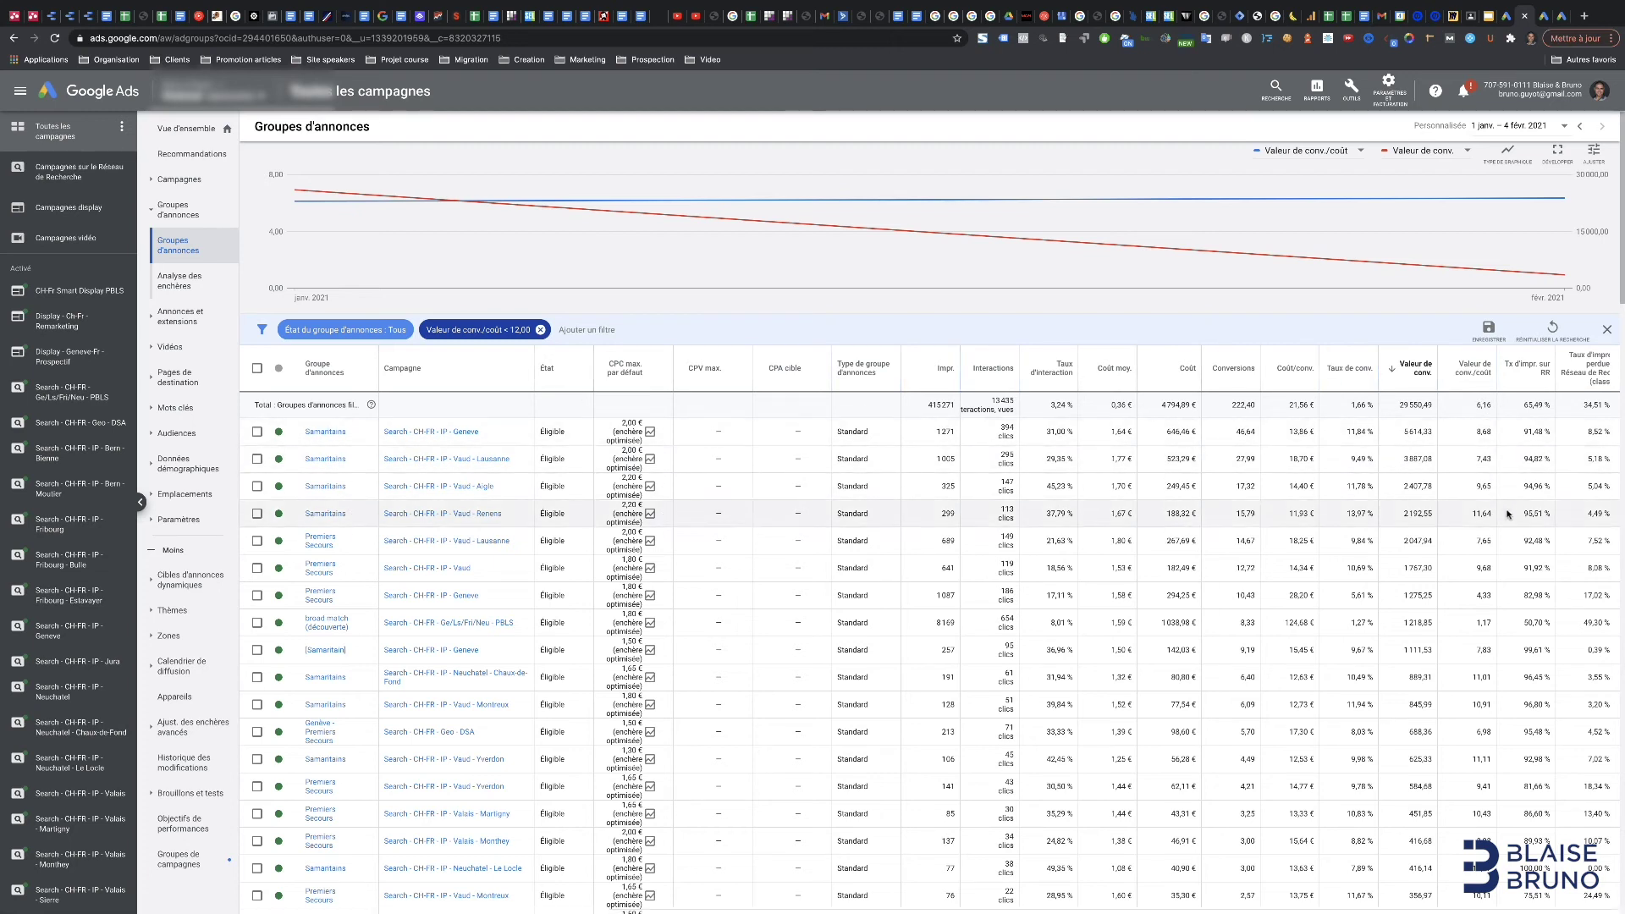
- Check the Valeur de conv./coût of the Samaritains ad group in Search - CH-FR - IP - Geneve and set its maximum CPC to 1,20 €
mouse_move(1473, 368)
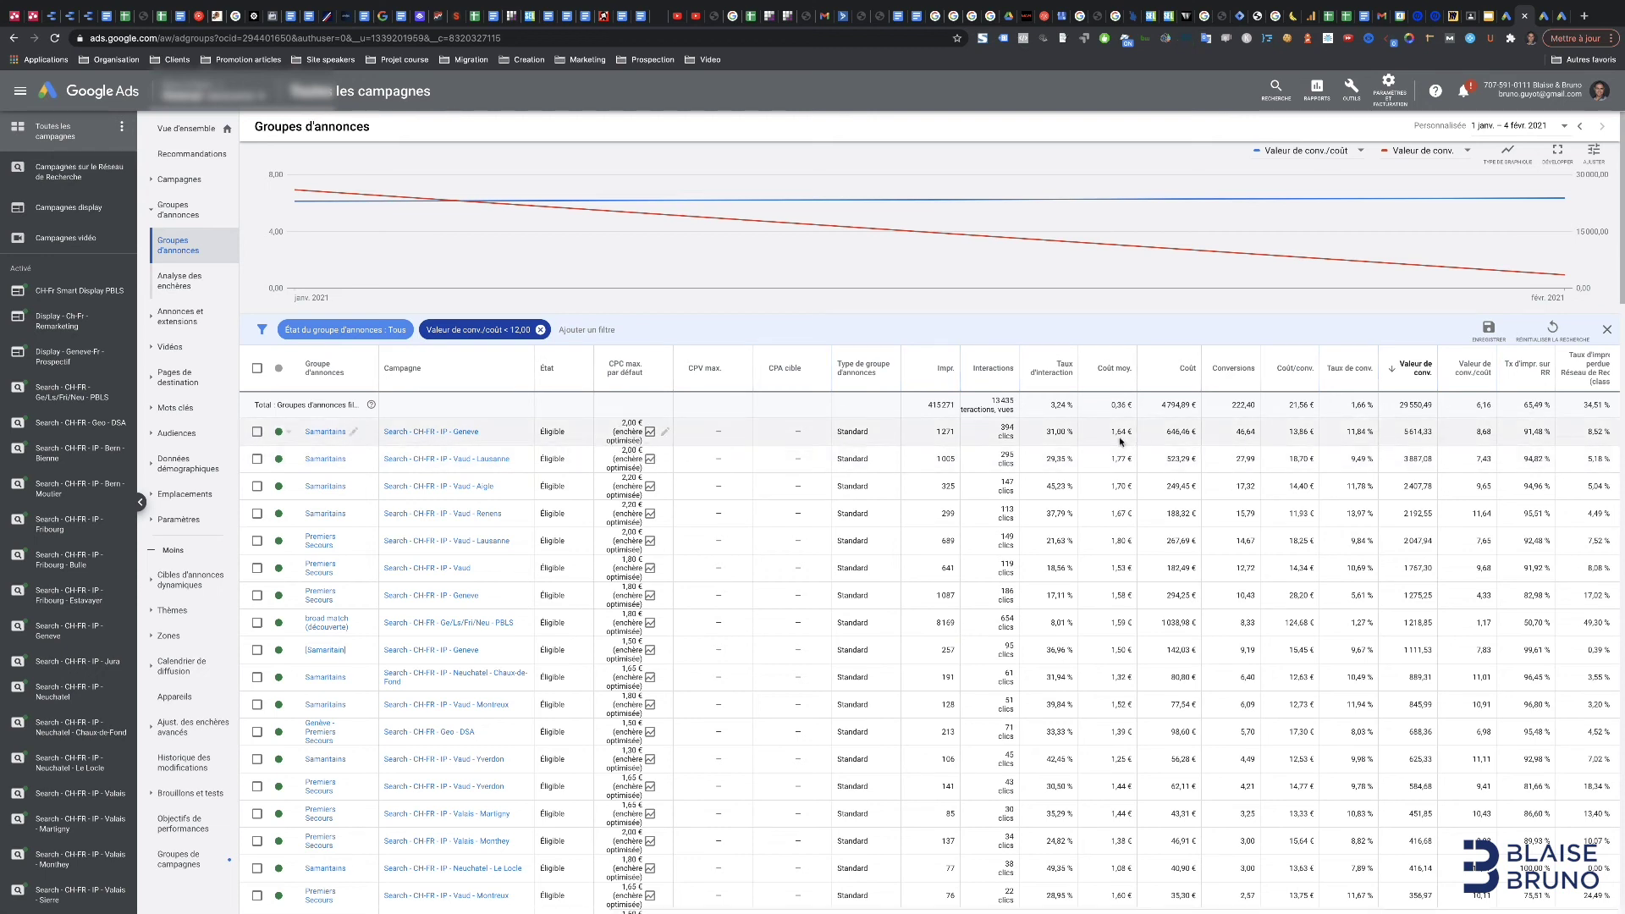
click(1477, 434)
double_click(1483, 436)
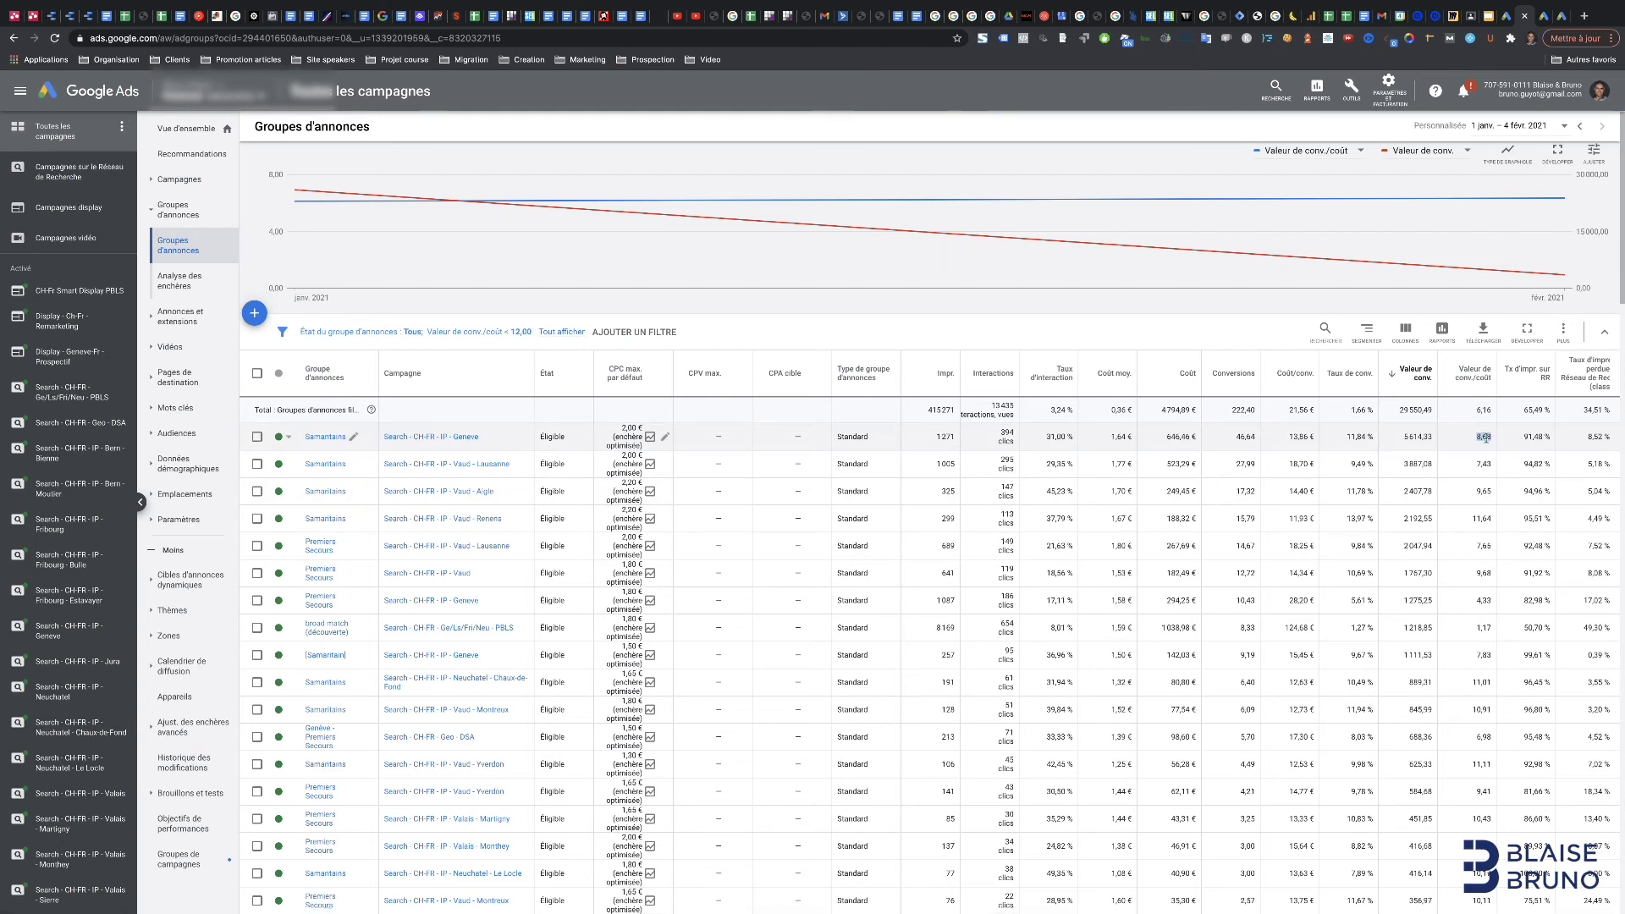
click(665, 437)
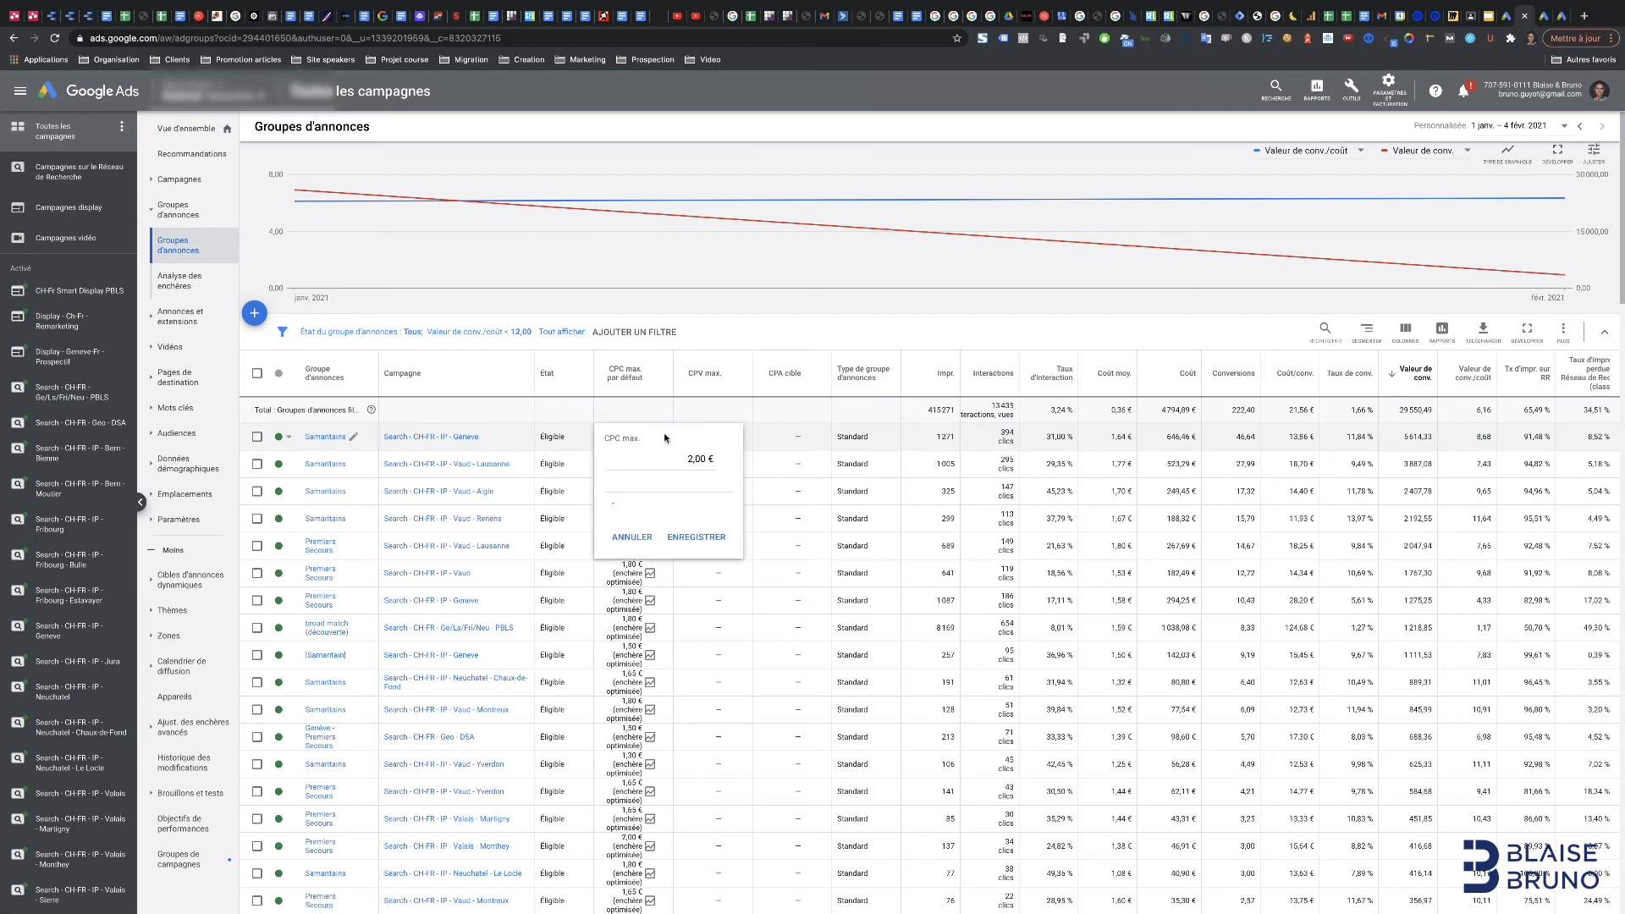
double_click(698, 457)
text(1,20)
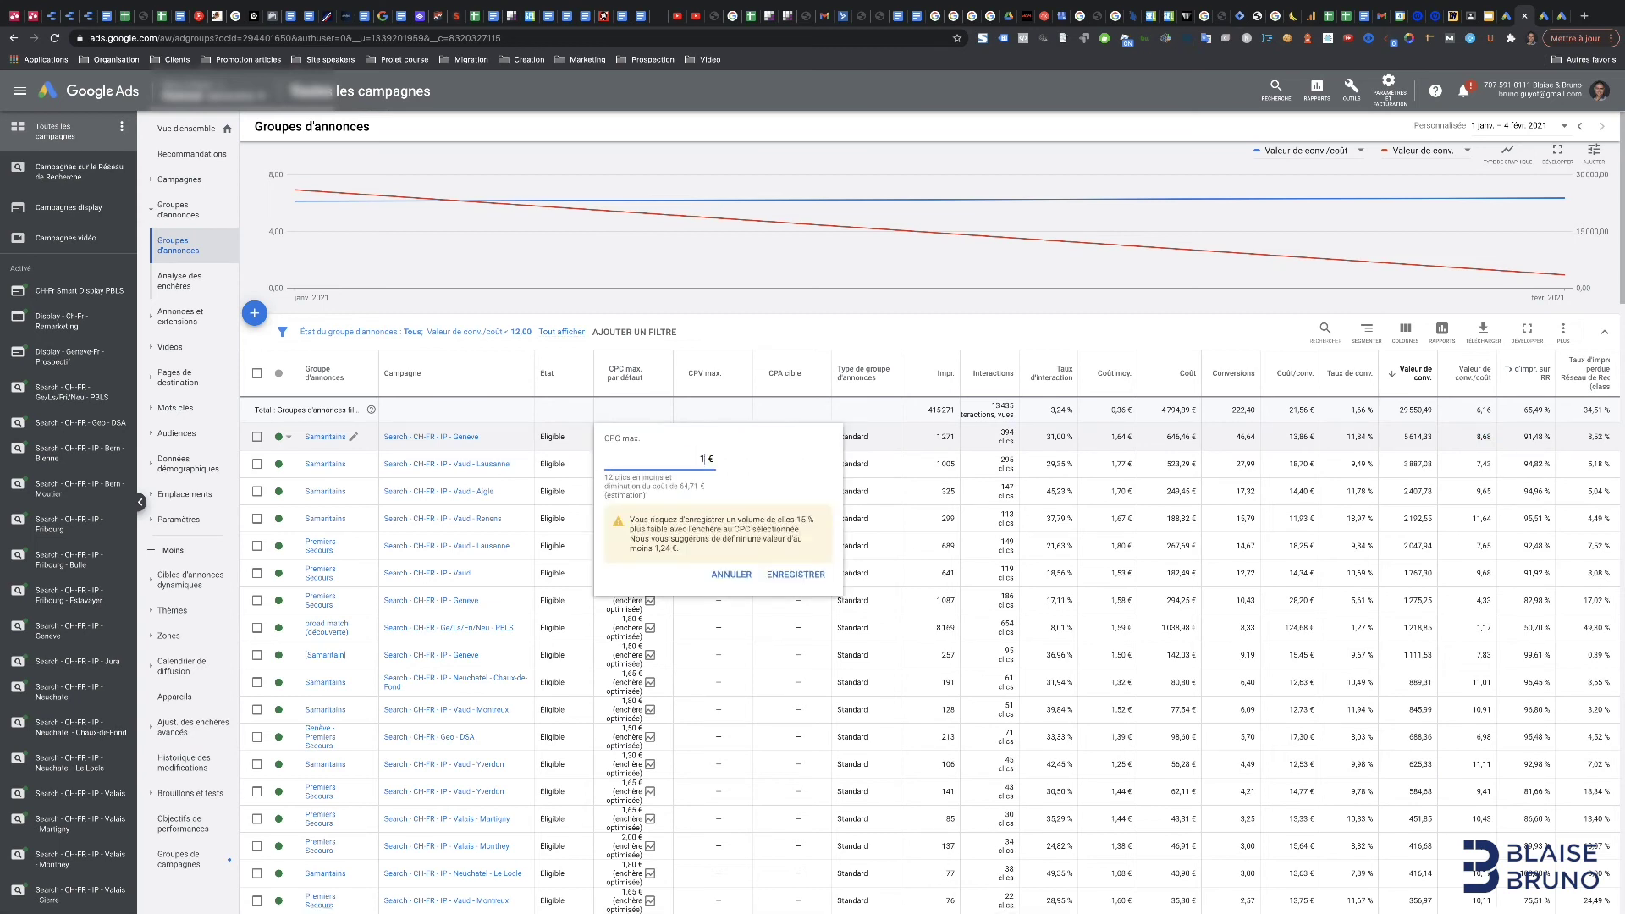
click(811, 576)
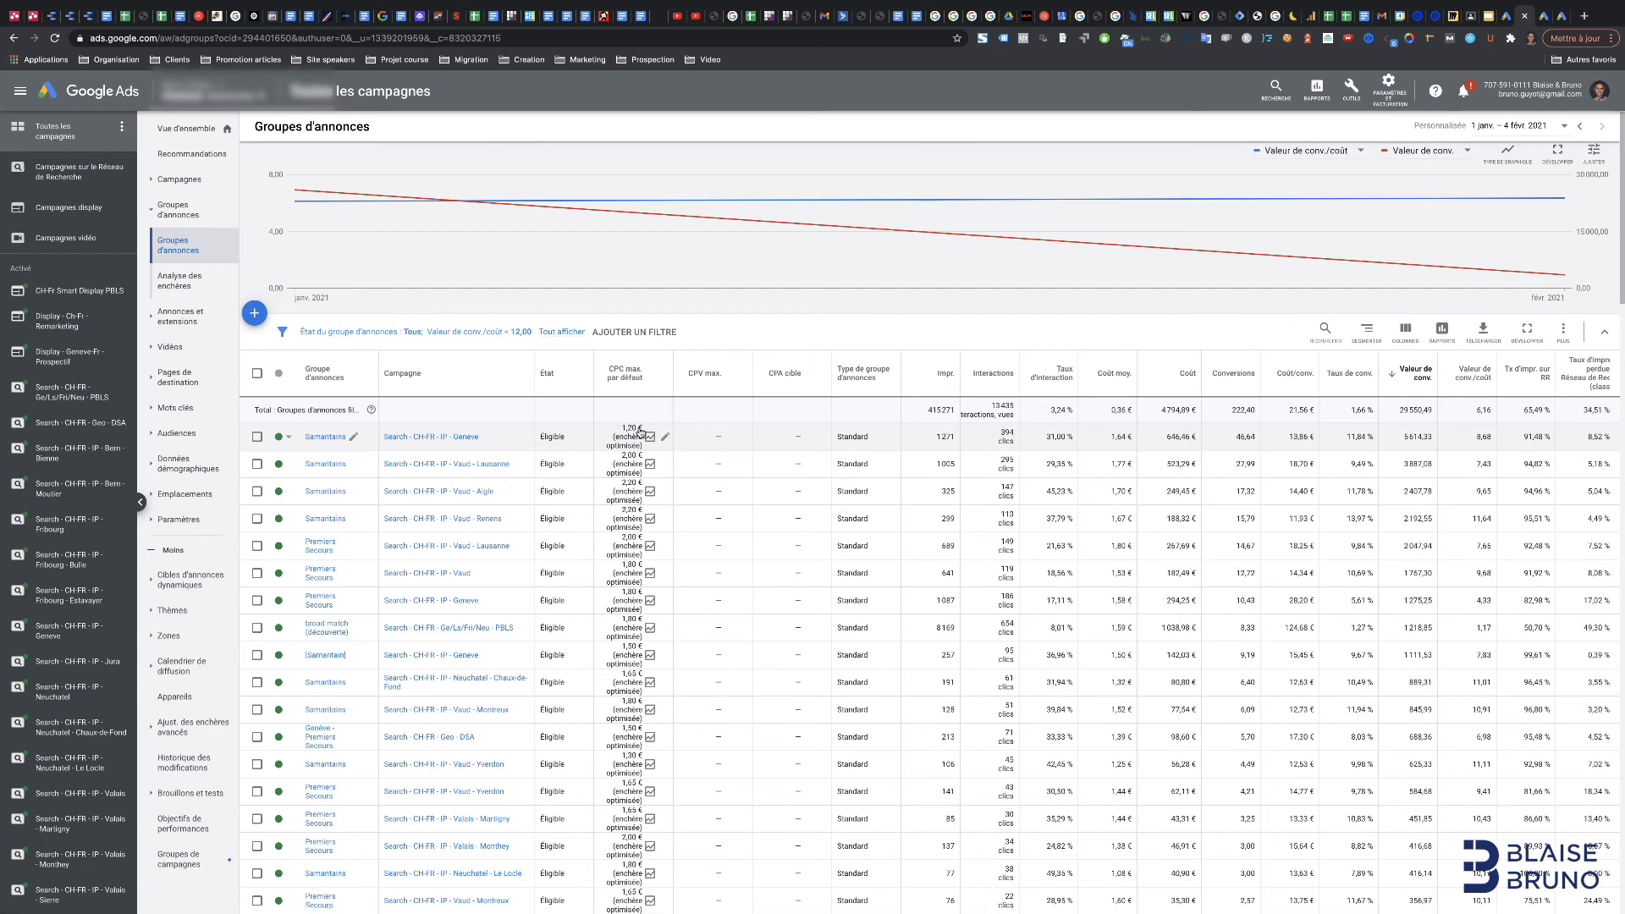
- Review the e-commerce bid decision tree in Google Slides, and remove the Valeur de conv./coût filter from the Google Ads ad groups
click(1470, 15)
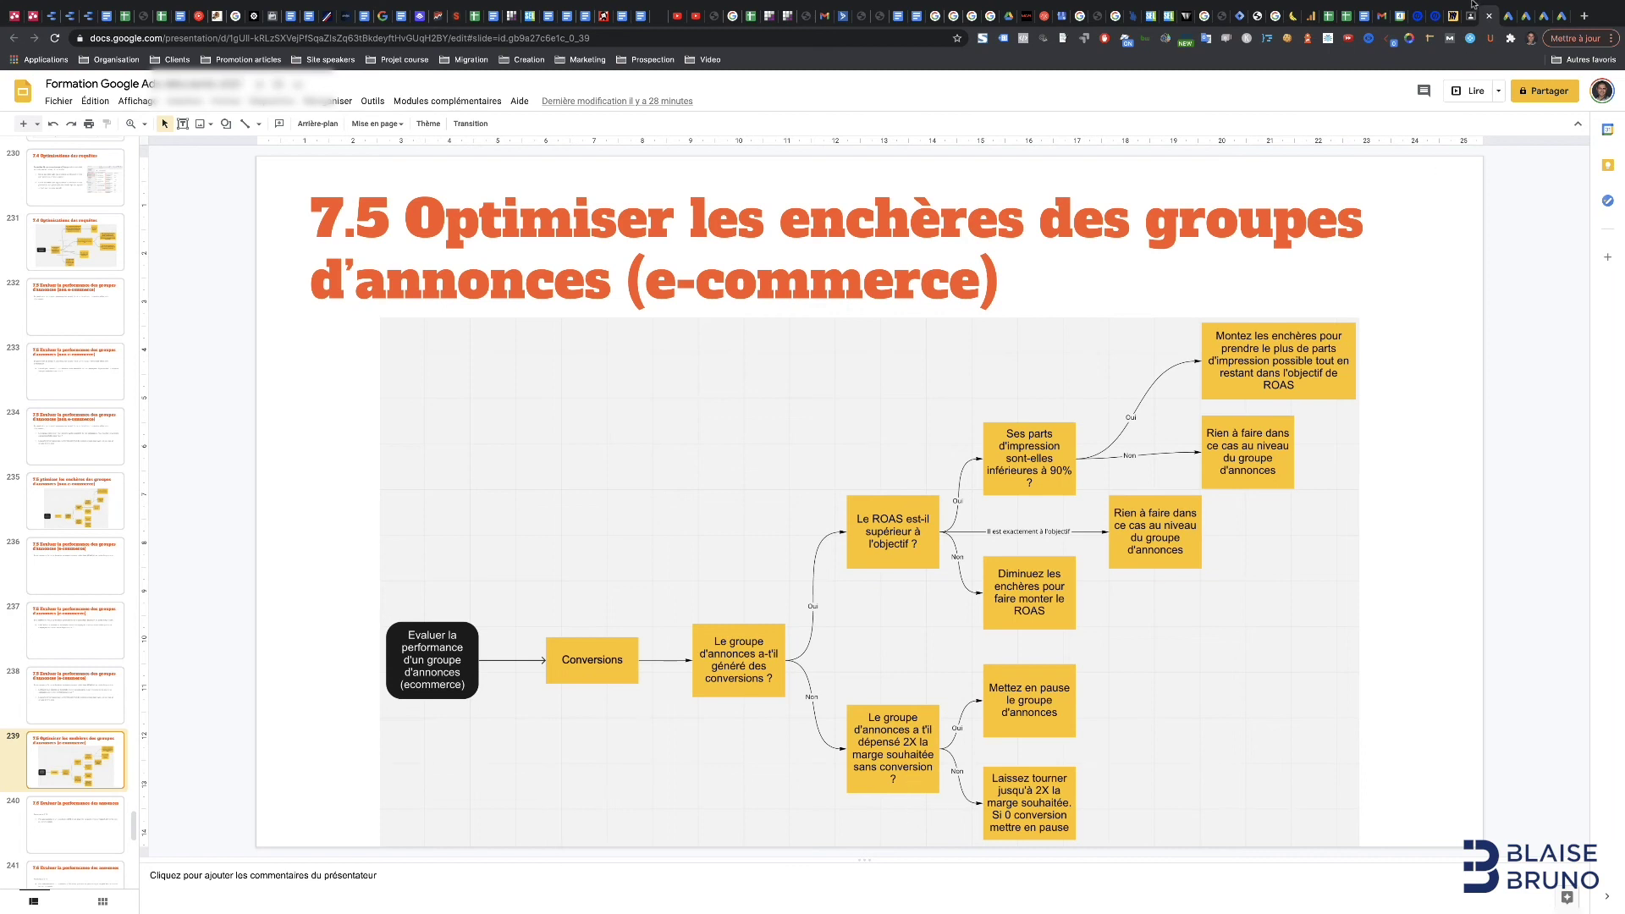
click(1525, 16)
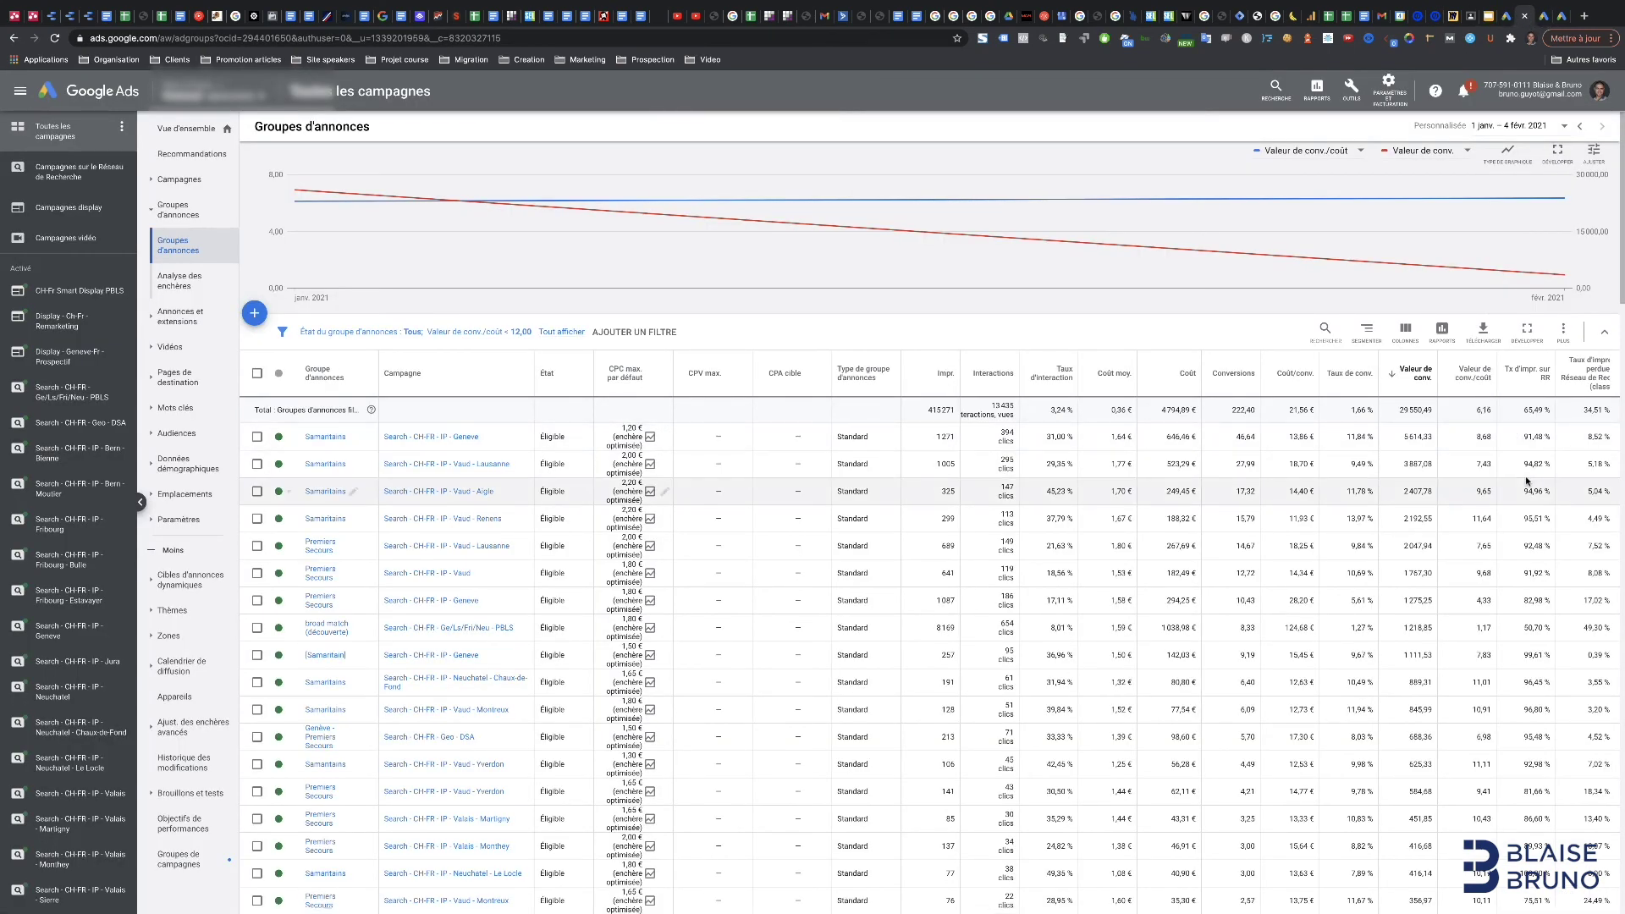
click(479, 332)
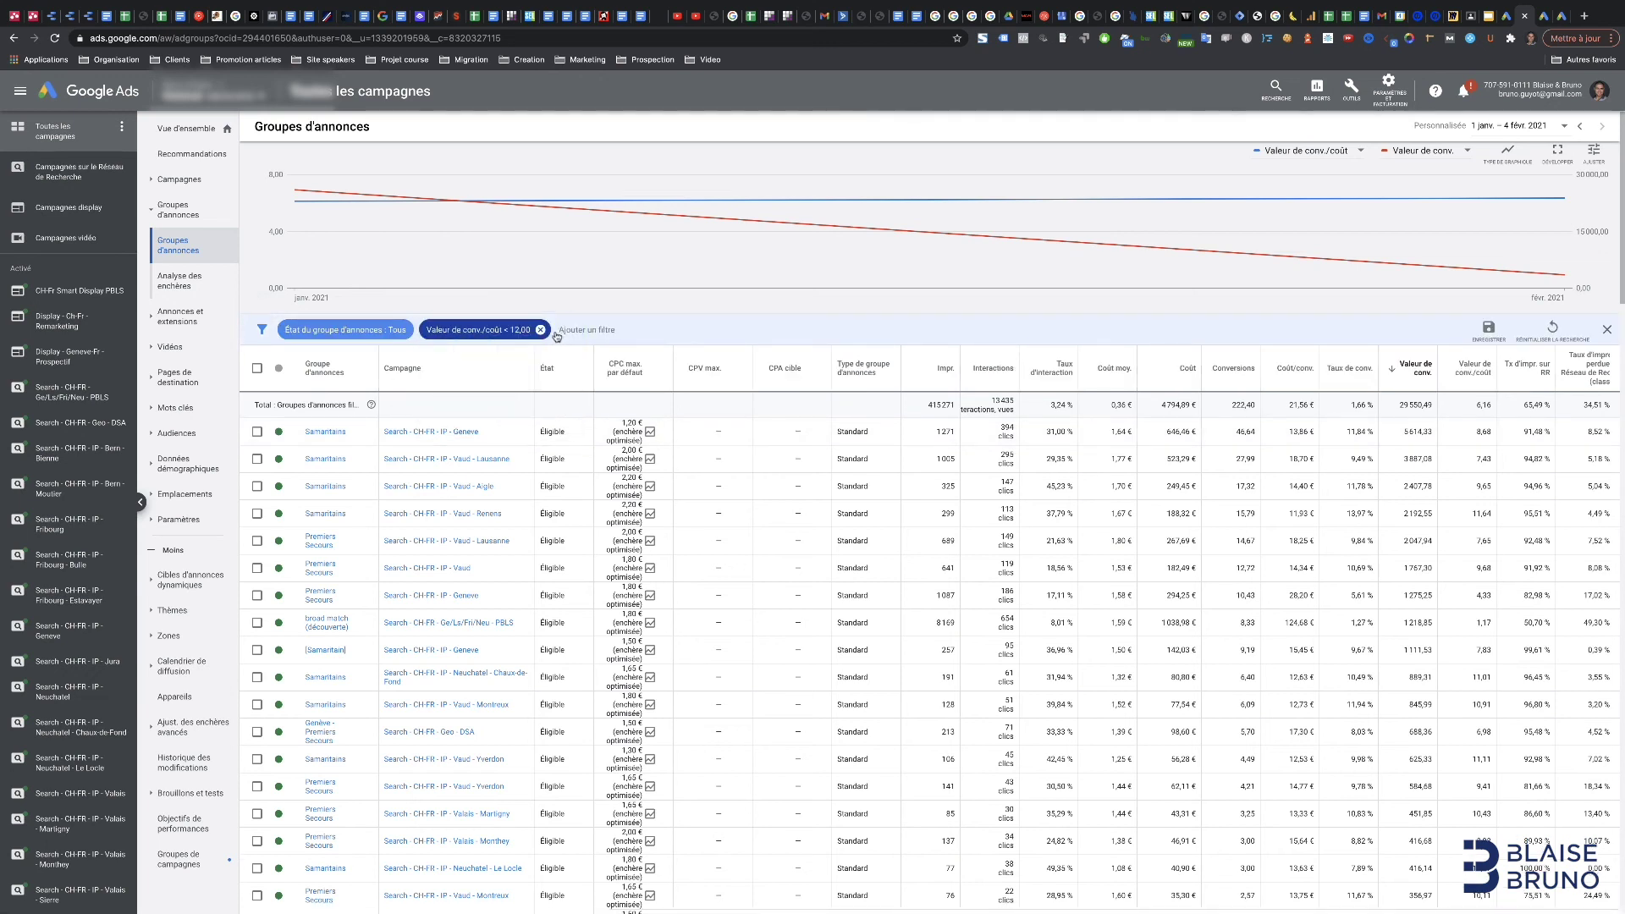
click(540, 330)
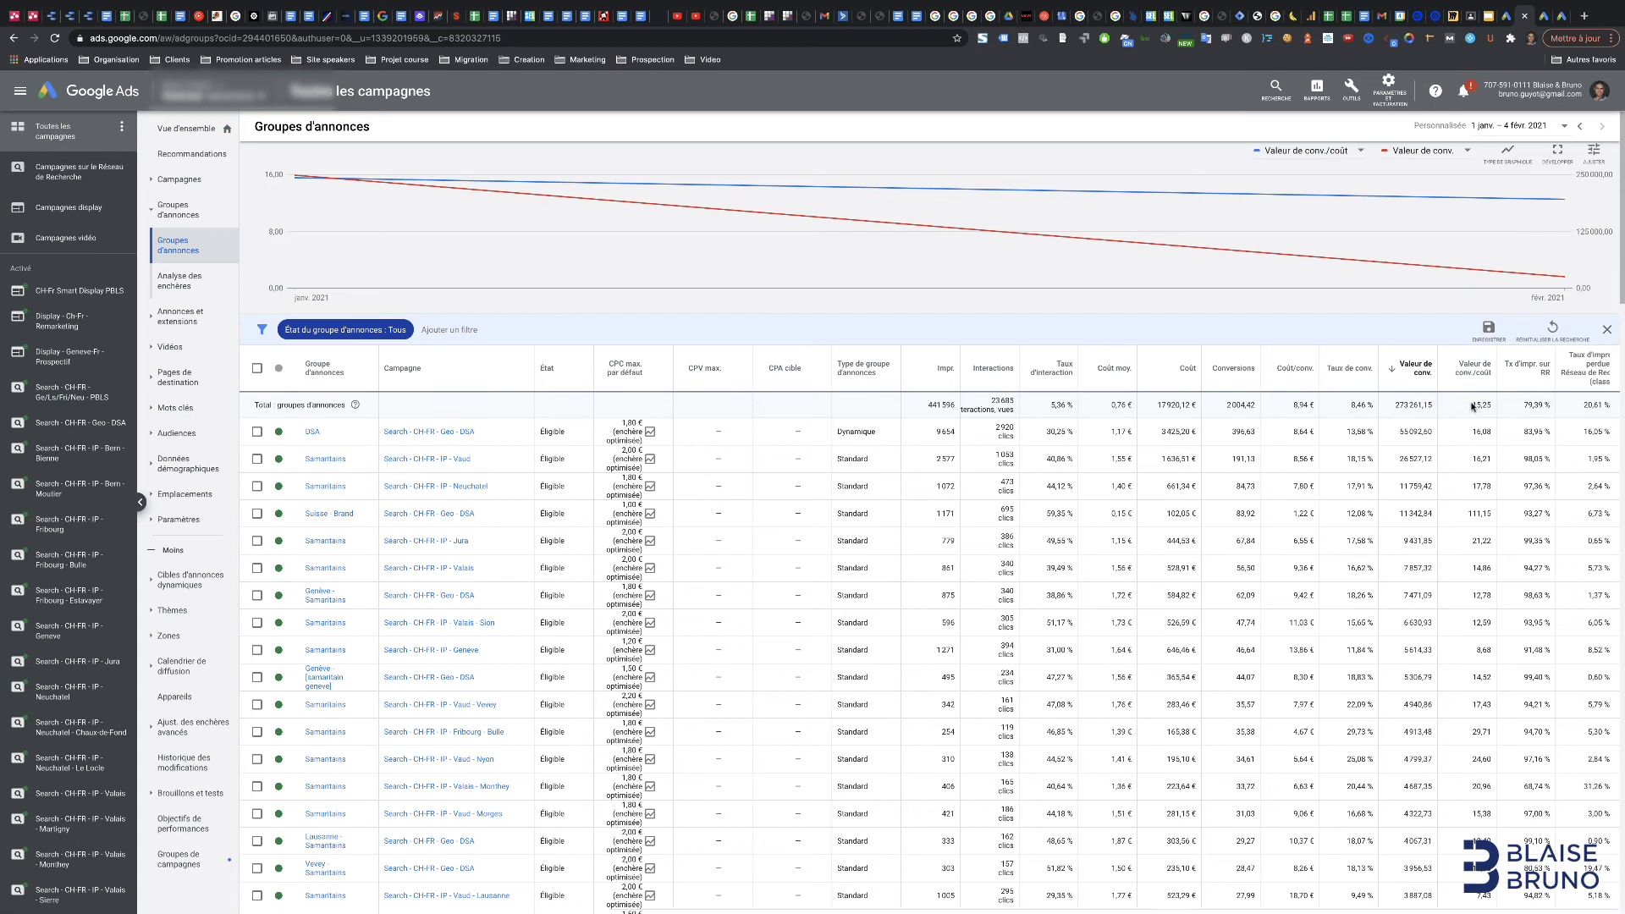
- Check the overall Valeur de conv./coût and Coût/conv. for all ad groups, and review the no-conversion branches of the decision tree in Google Slides
drag(1486, 409, 1467, 412)
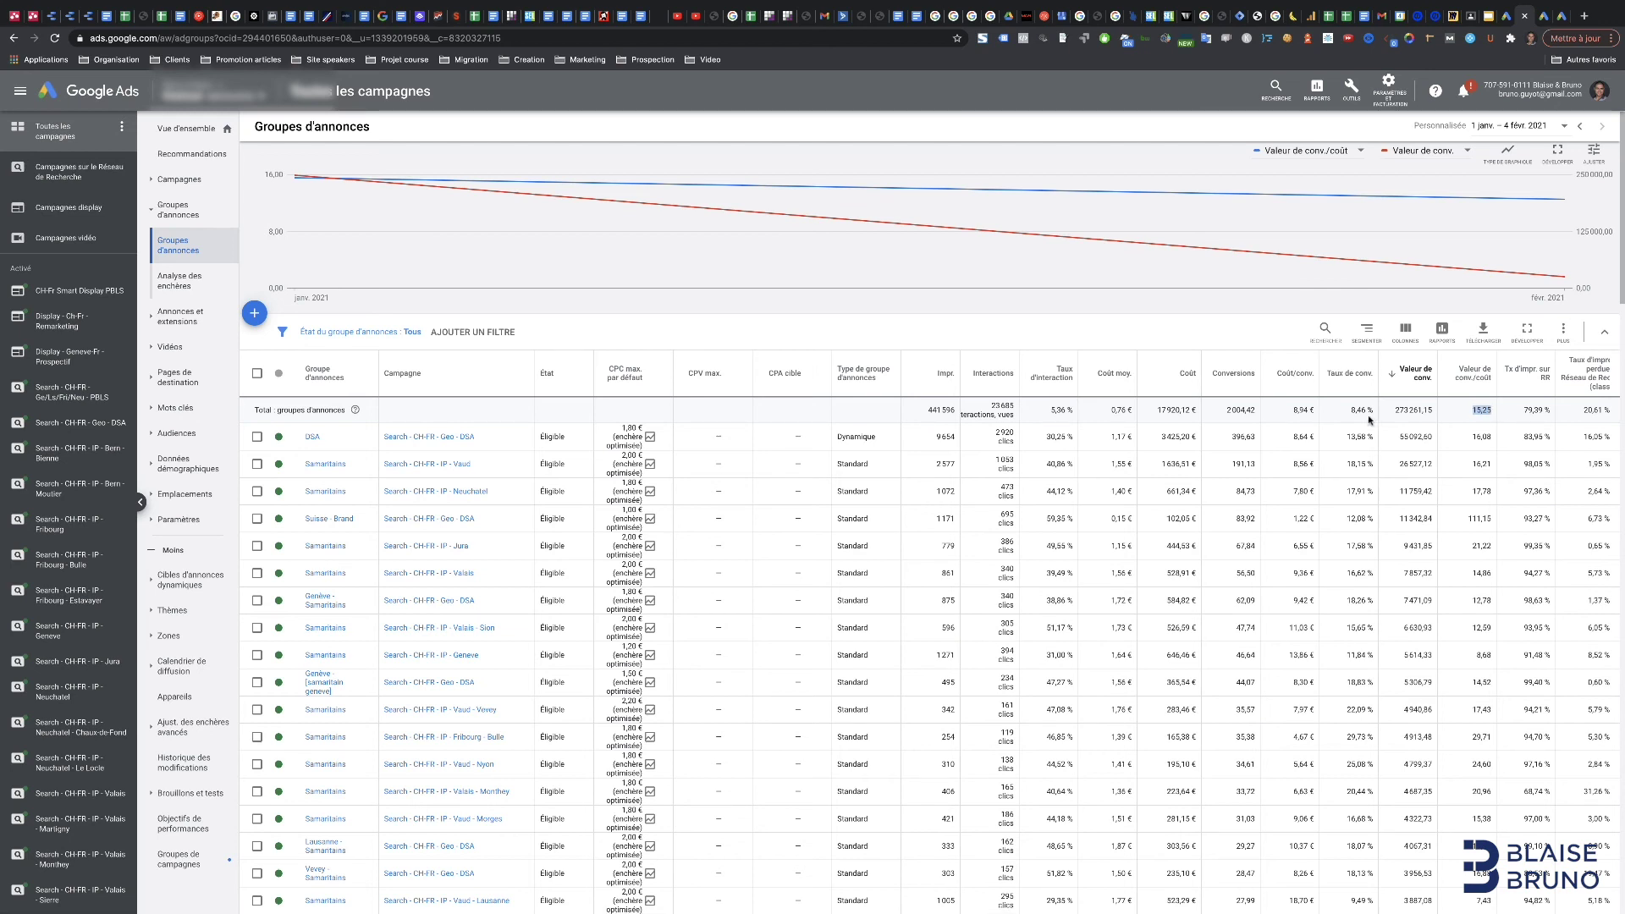
double_click(1302, 409)
drag(1470, 411, 1492, 411)
click(1481, 23)
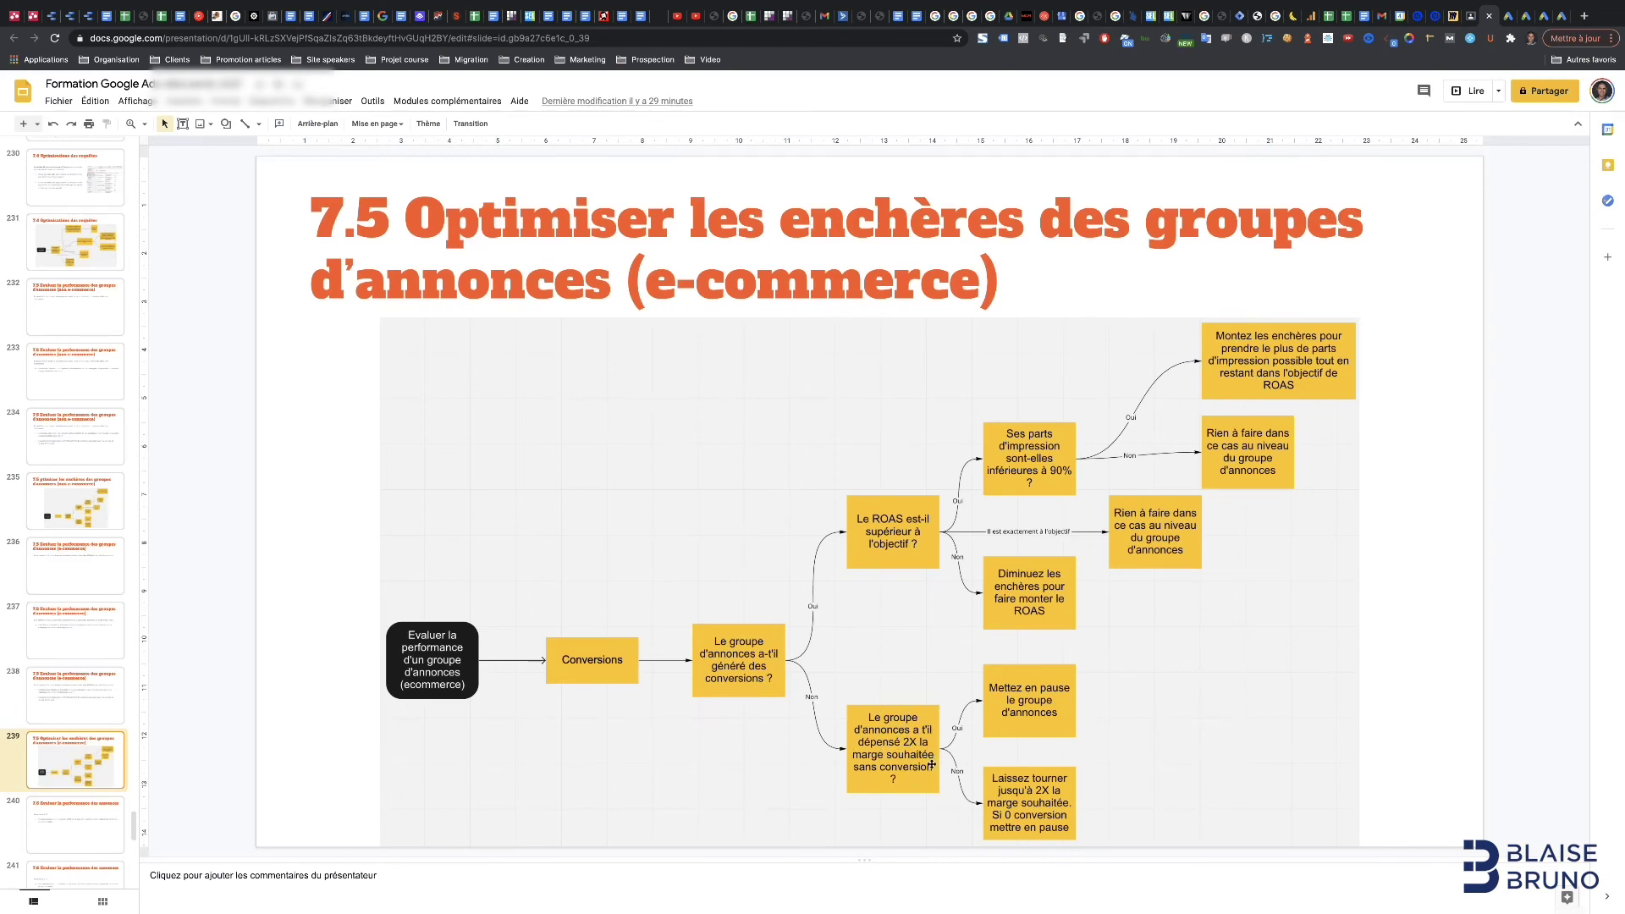
click(1518, 16)
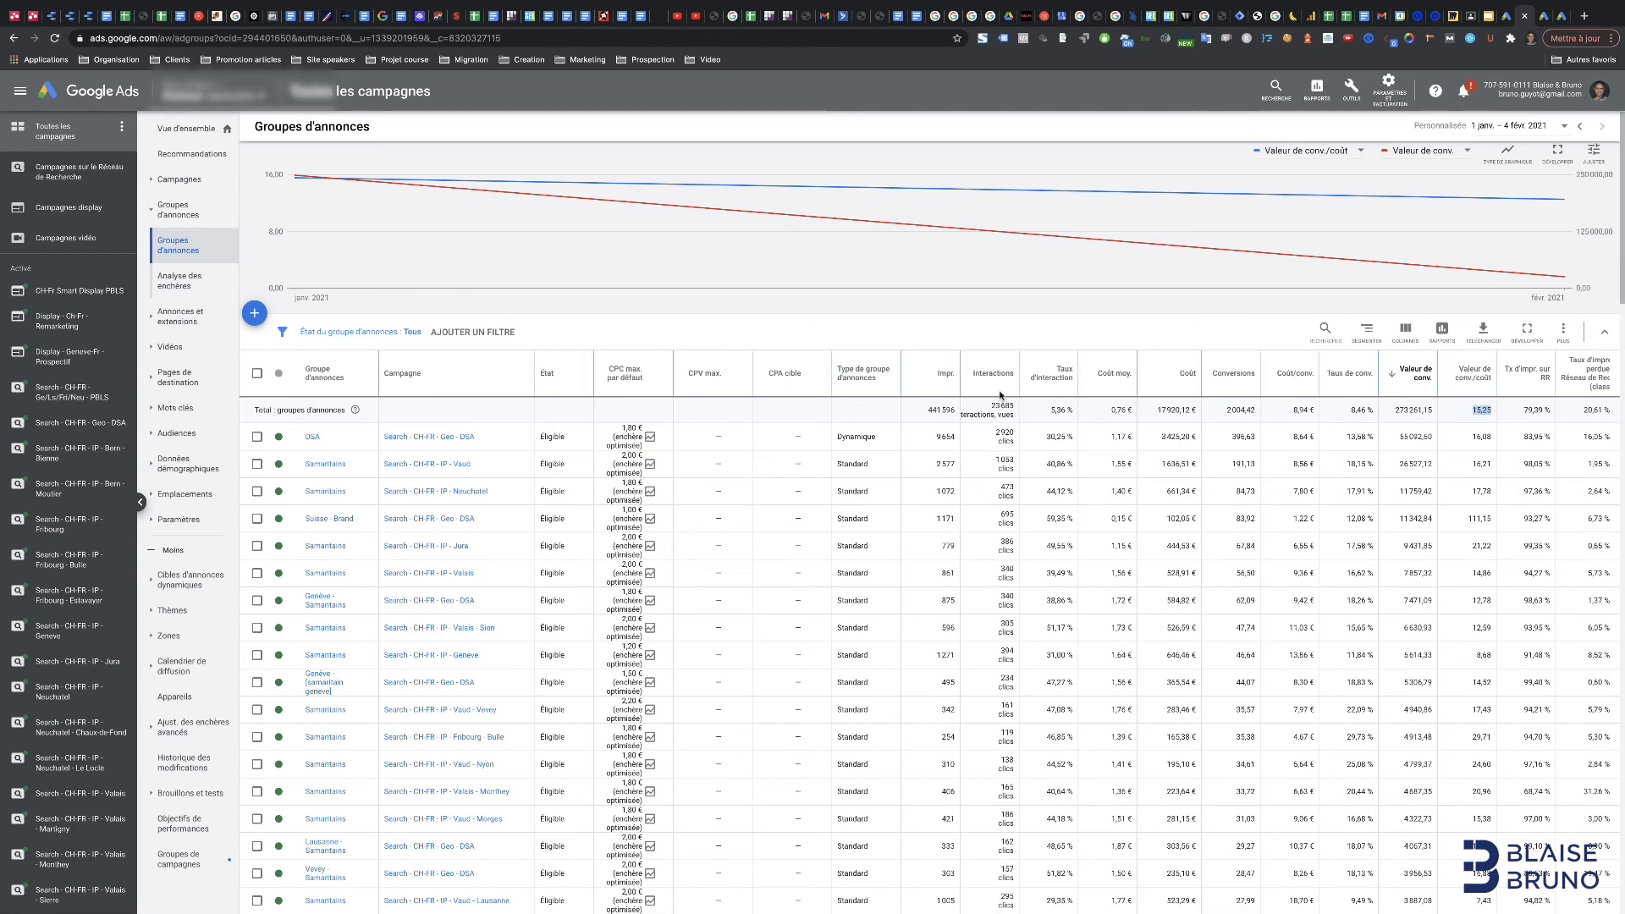
drag(1291, 413, 1315, 413)
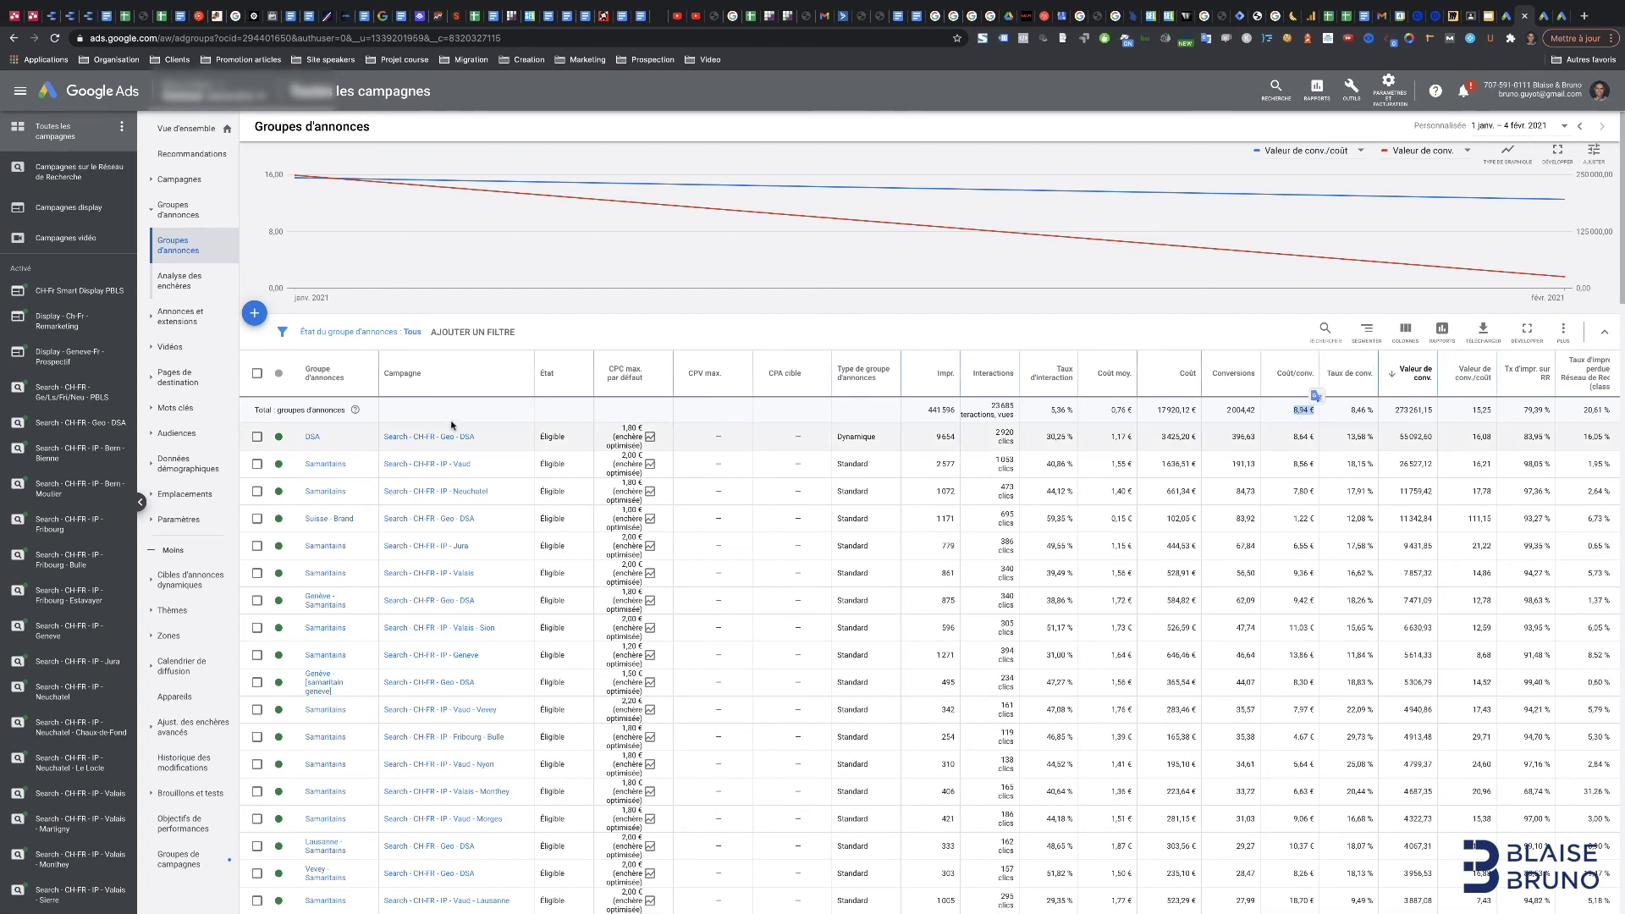
- Filter the ad groups to those with Coût > 20 €
click(489, 333)
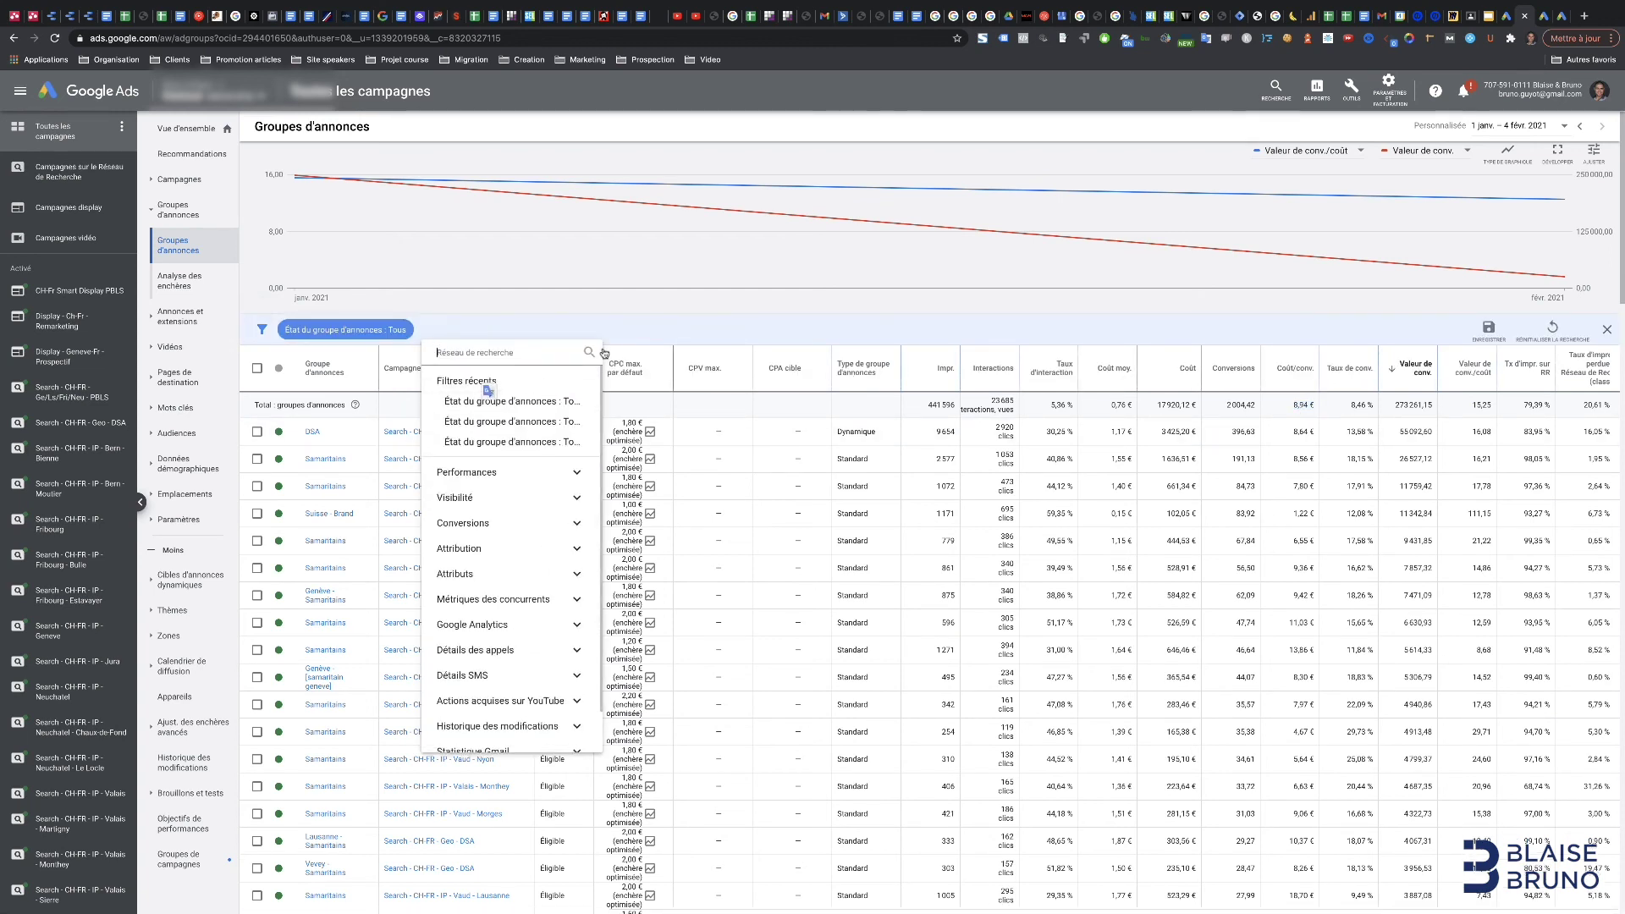
text(coût)
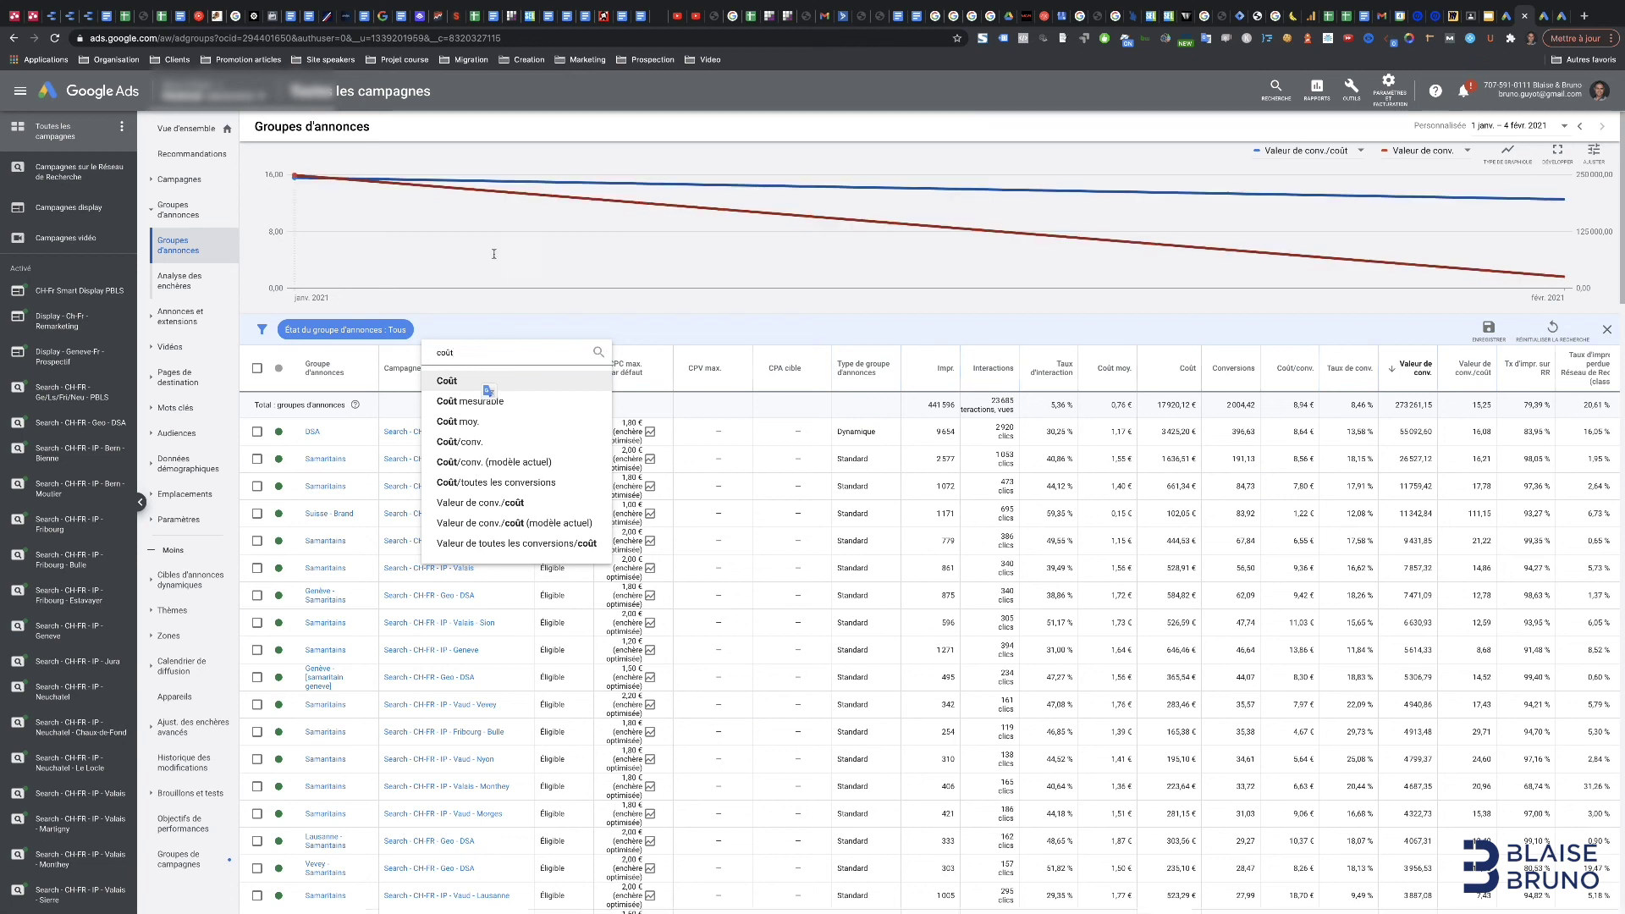
click(460, 379)
click(538, 378)
text(20)
click(546, 415)
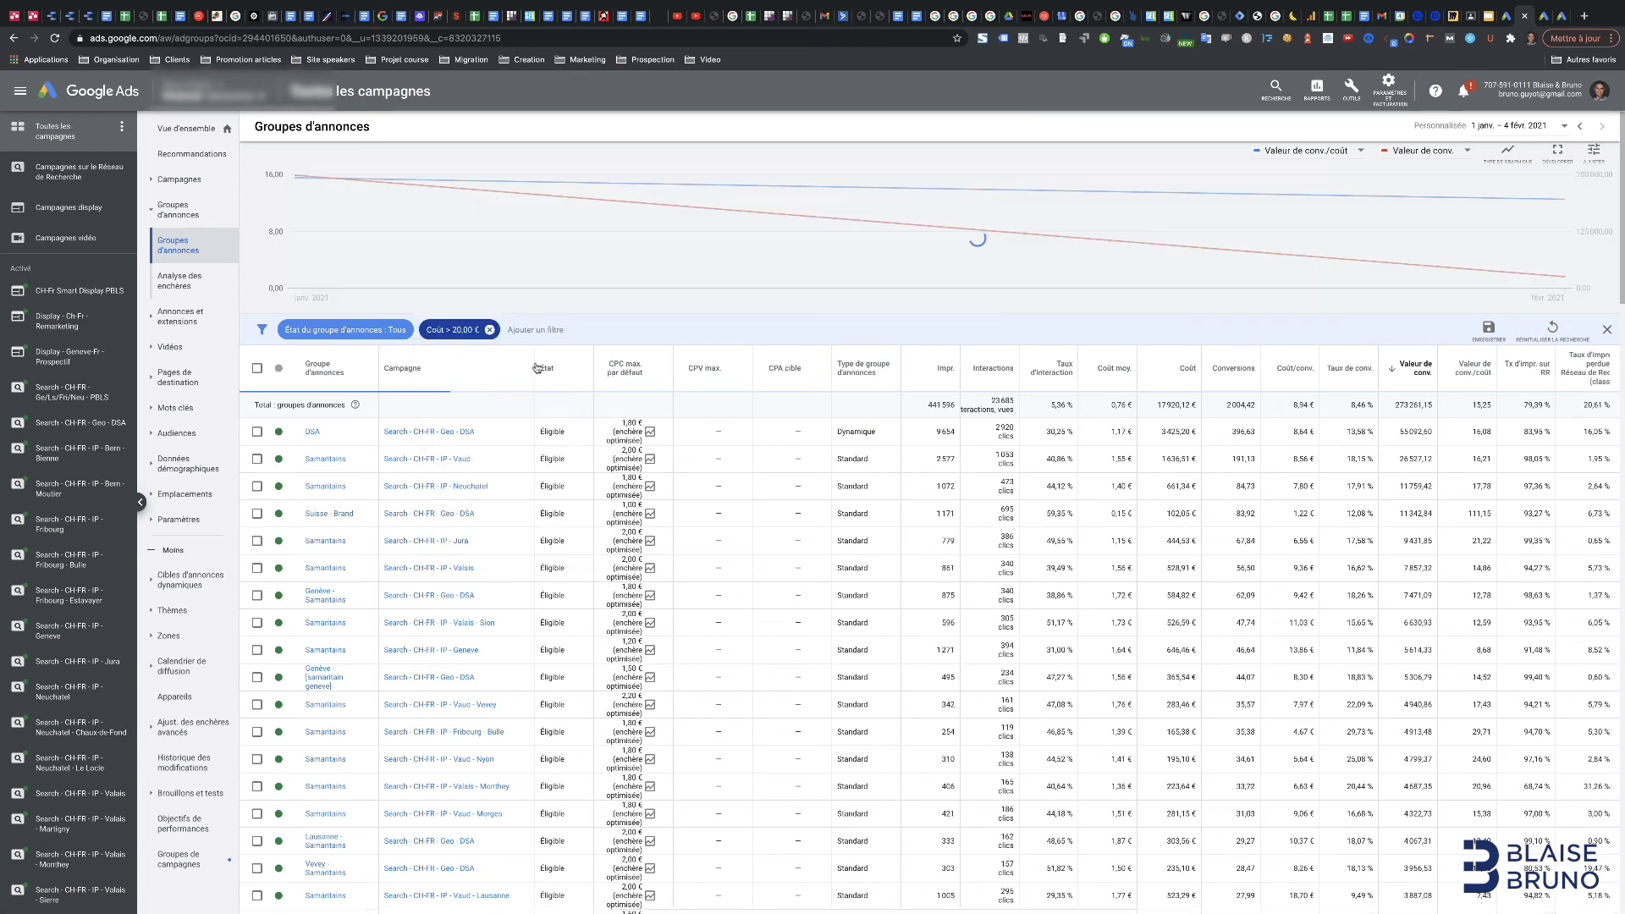
- Add a second ad group filter for Conversions < 1
click(580, 332)
text(conv)
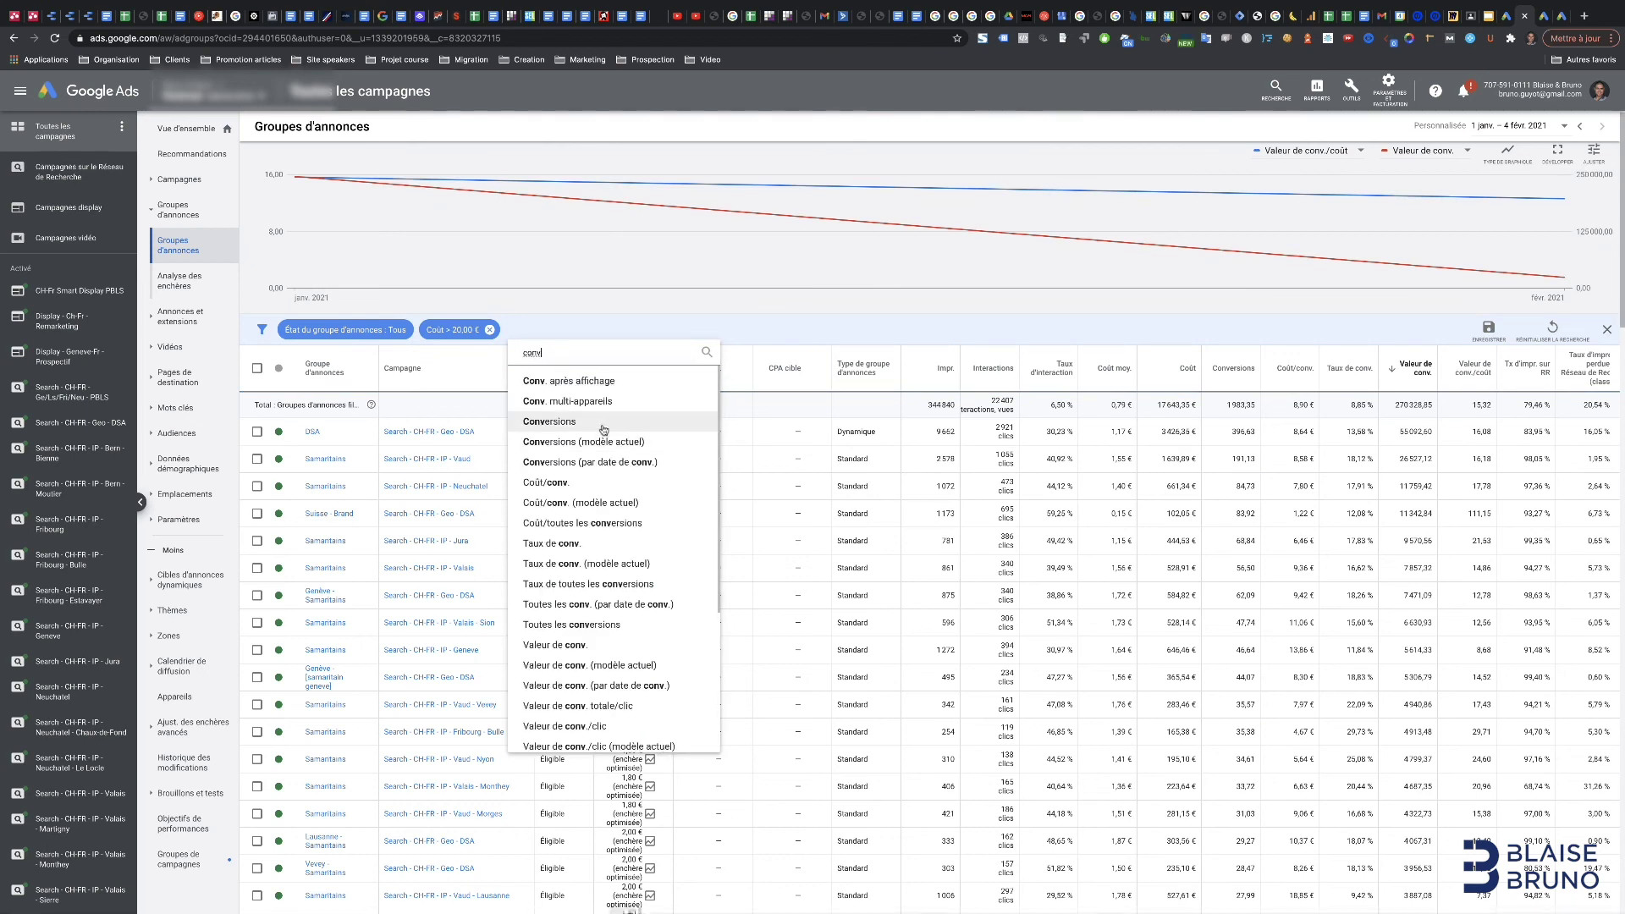
click(550, 420)
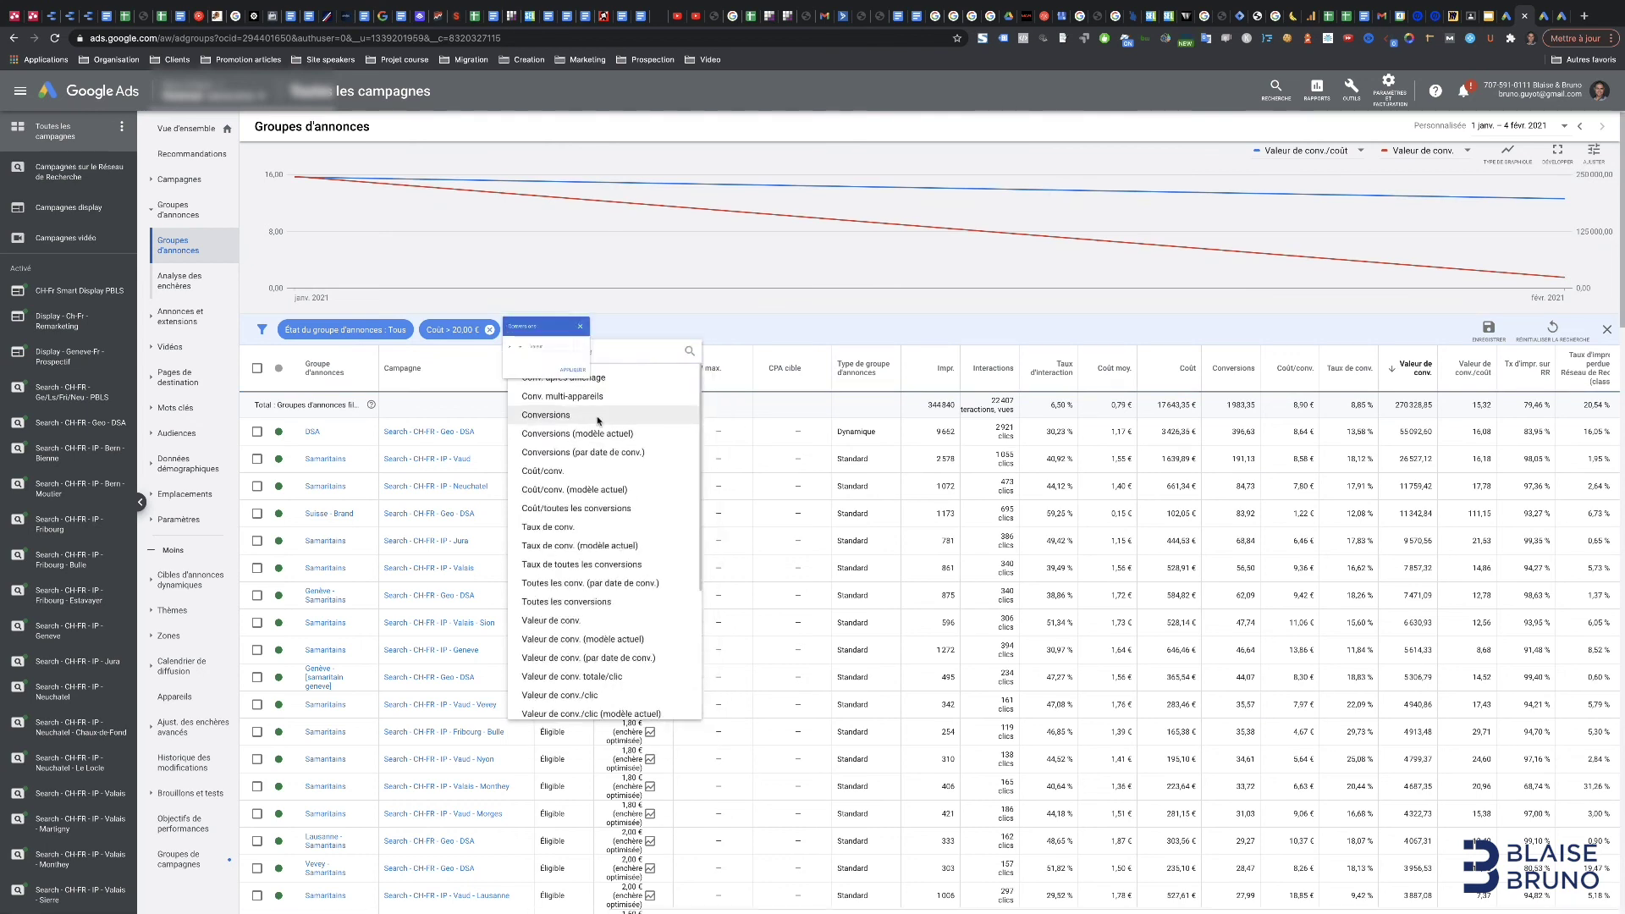
click(528, 387)
click(534, 413)
click(601, 372)
text(1)
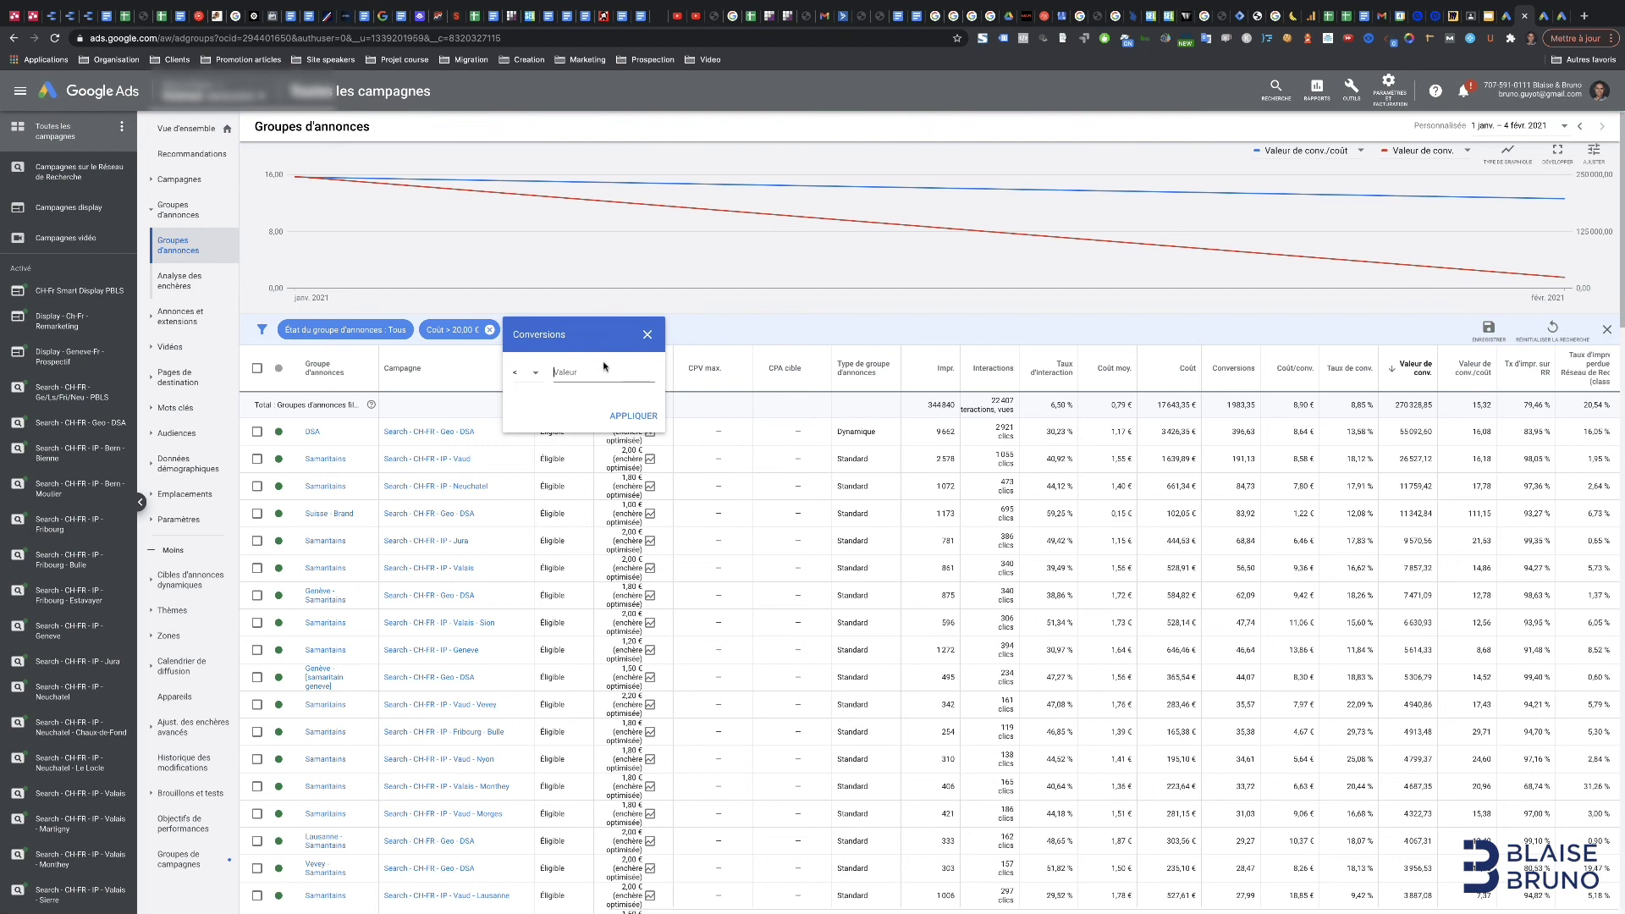
click(626, 414)
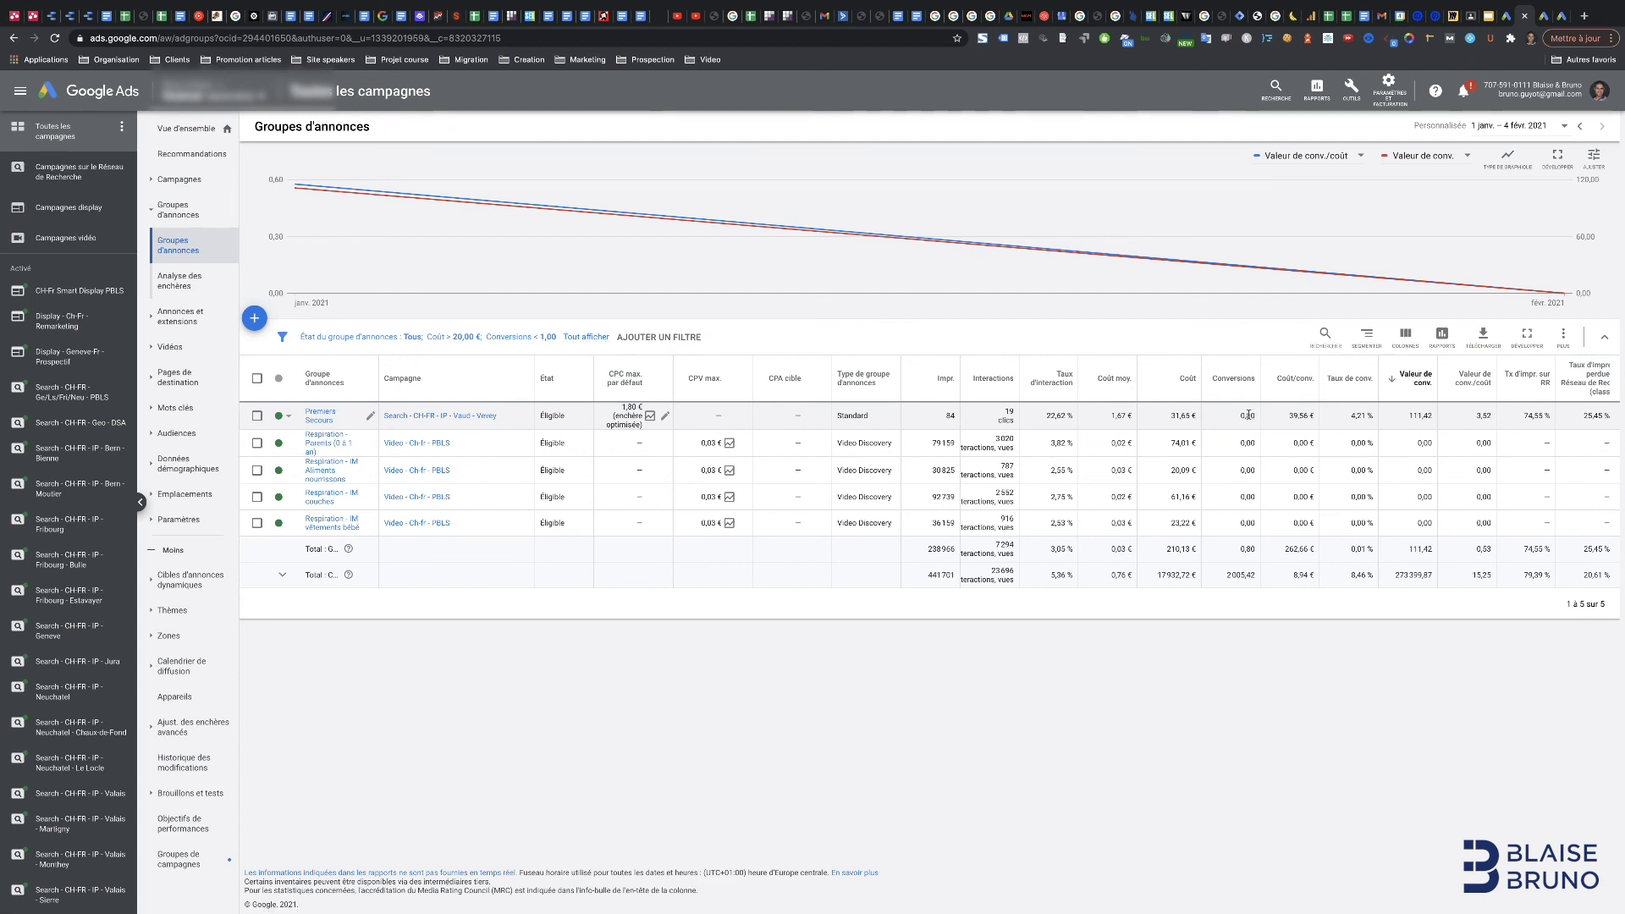
- Check the Coût/conv. and clicks of the Premiers Secours ad group in Search - CH-FR - IP - Vaud - Vevey and set its maximum CPC to 0,65 €
drag(1289, 415, 1324, 420)
drag(1004, 409, 1015, 423)
click(1042, 448)
click(665, 416)
text(0,65)
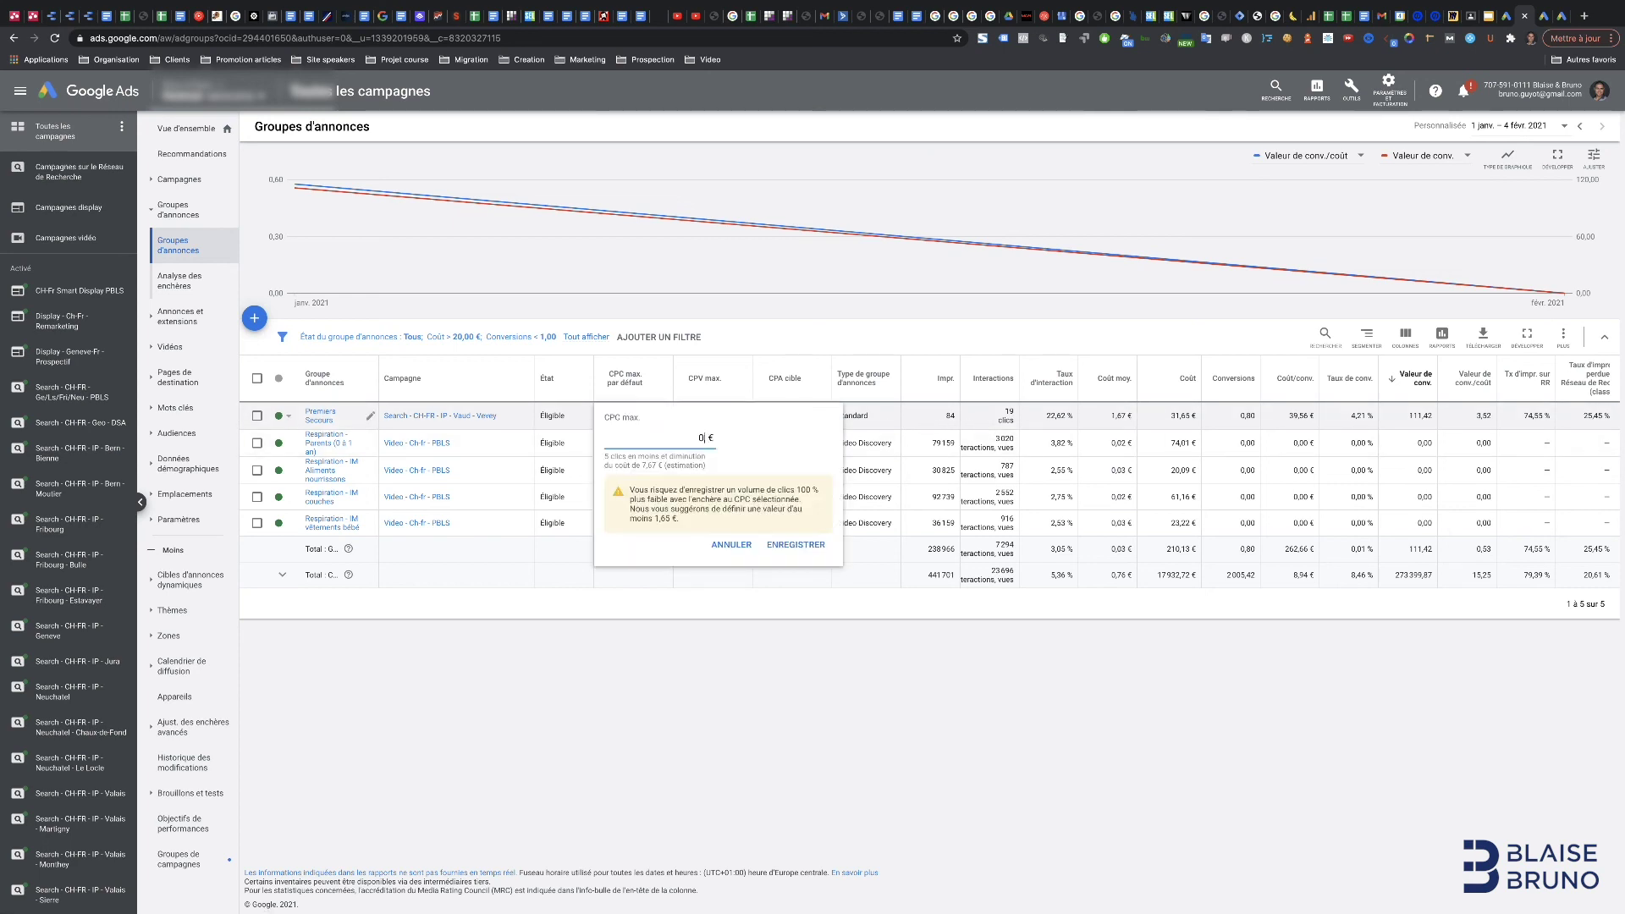
click(800, 548)
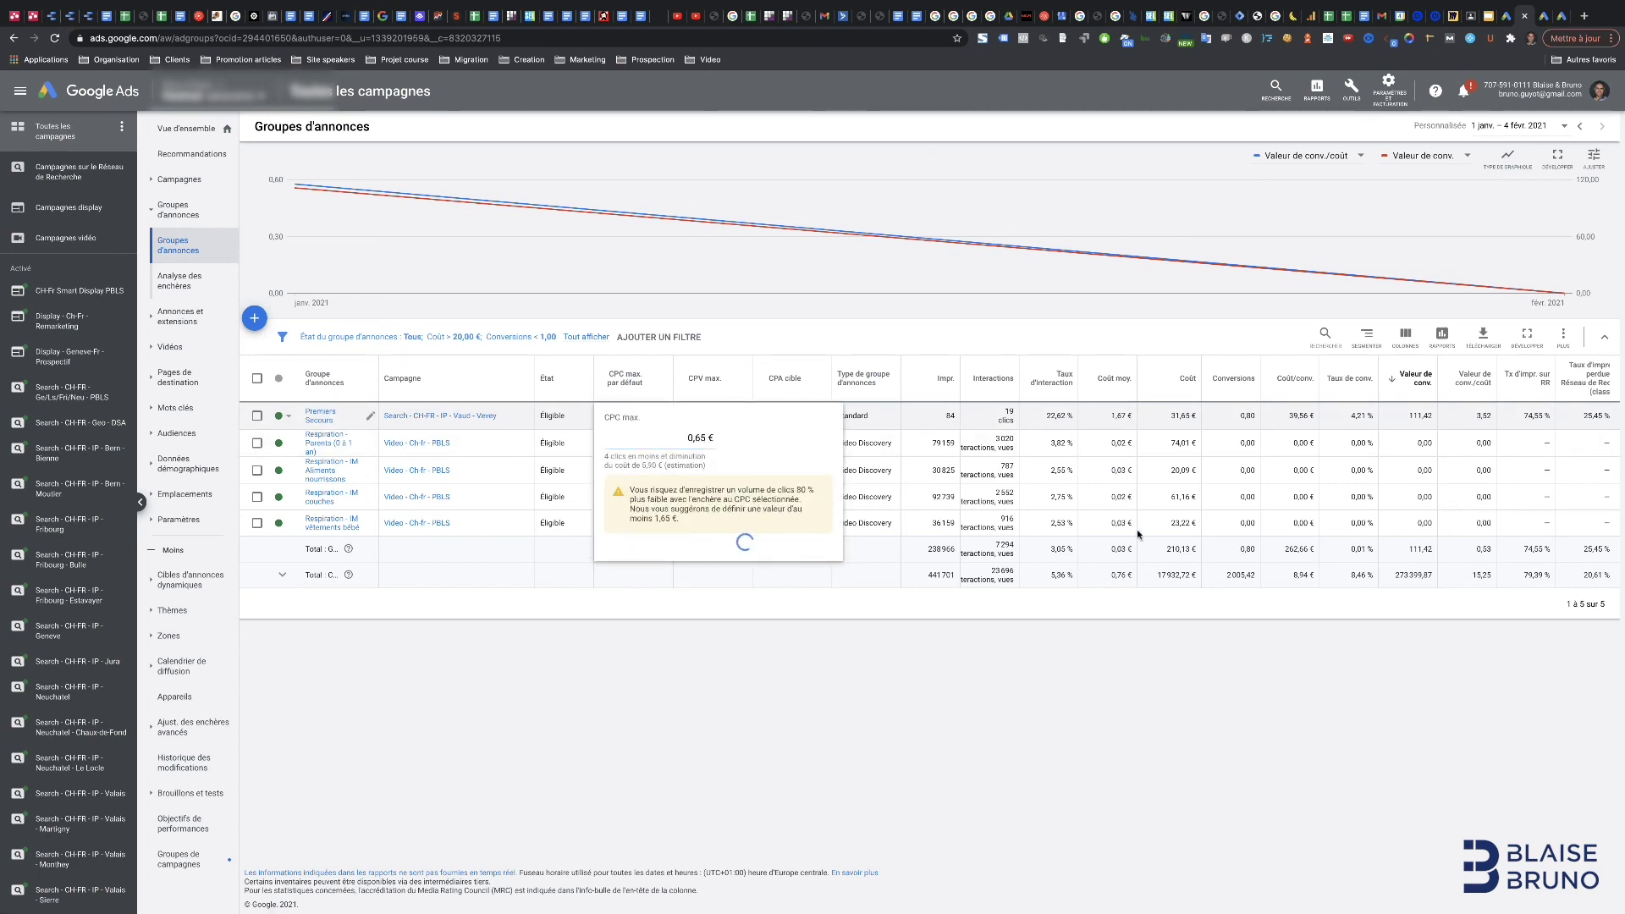